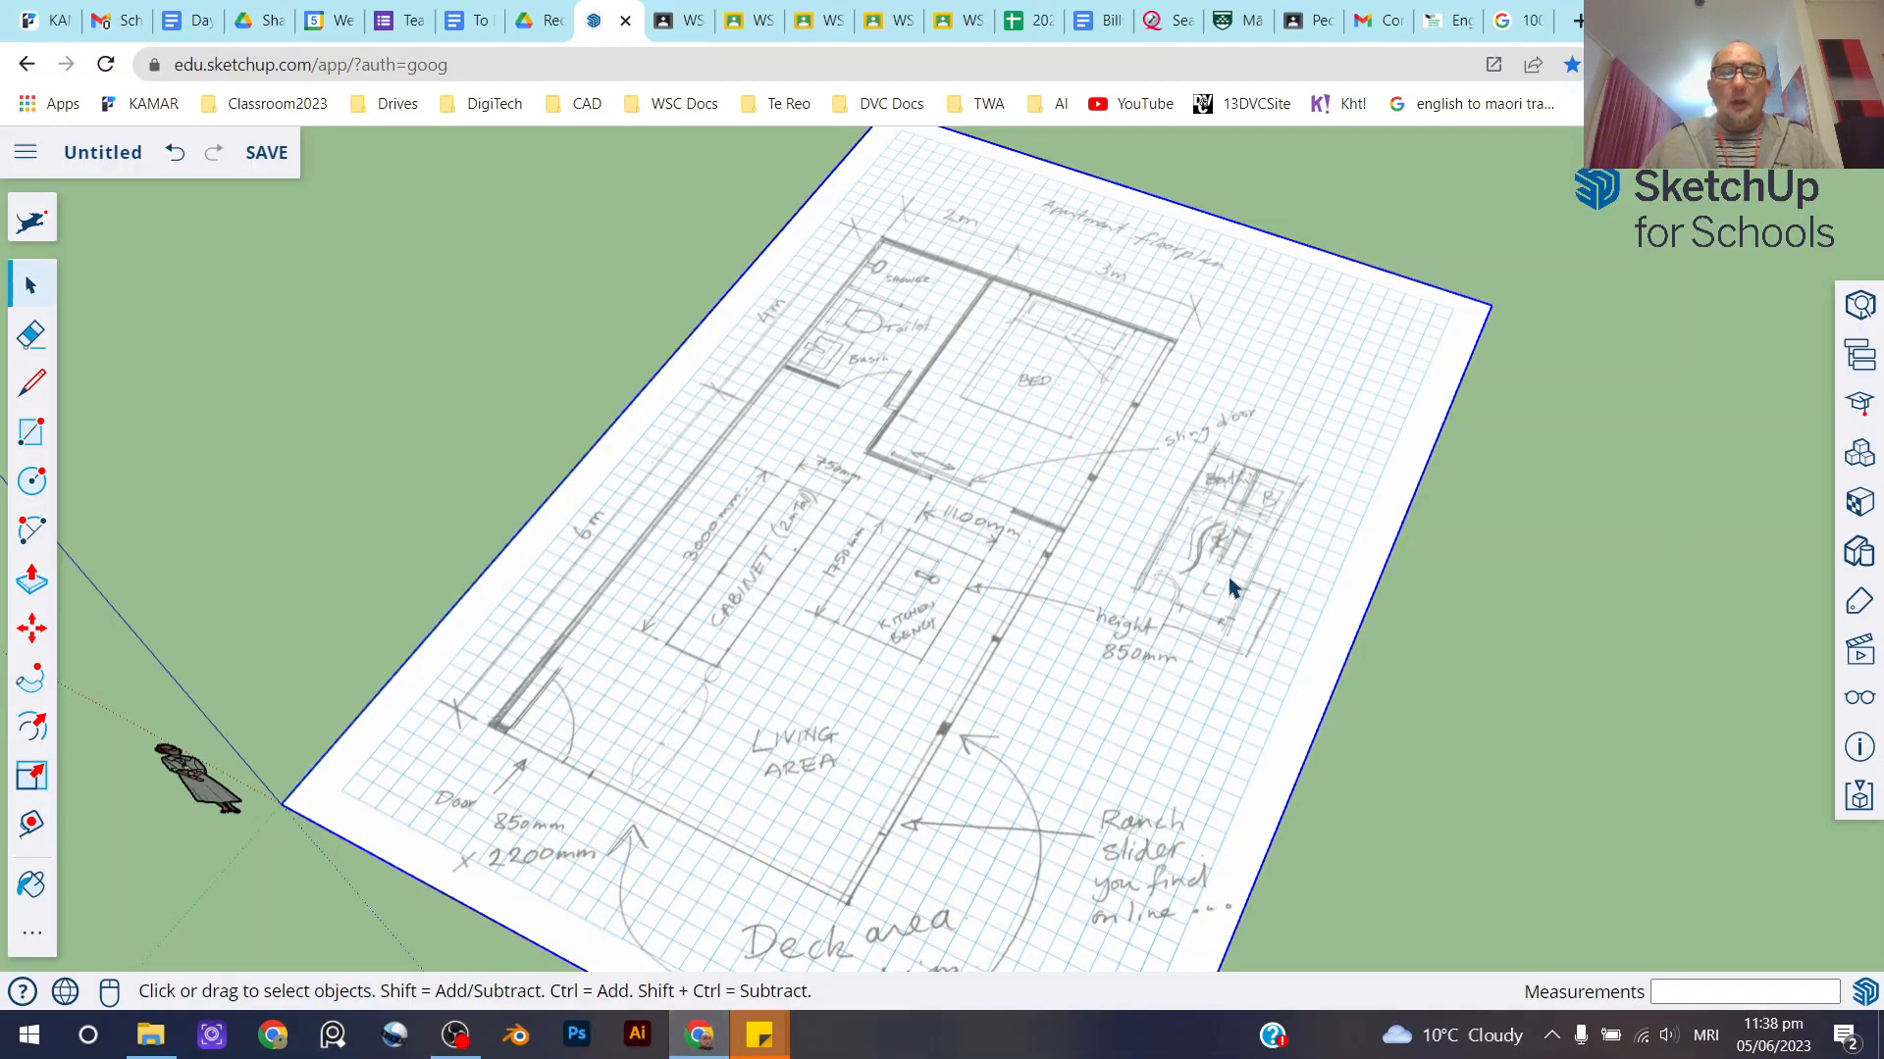
# Draw the long outer wall as a 10000 x 100 mm rectangle from the door corner to the shower corner of the traced floor plan
pyautogui.moveTo(1079, 588); pyautogui.dragTo(1146, 471, button='middle')
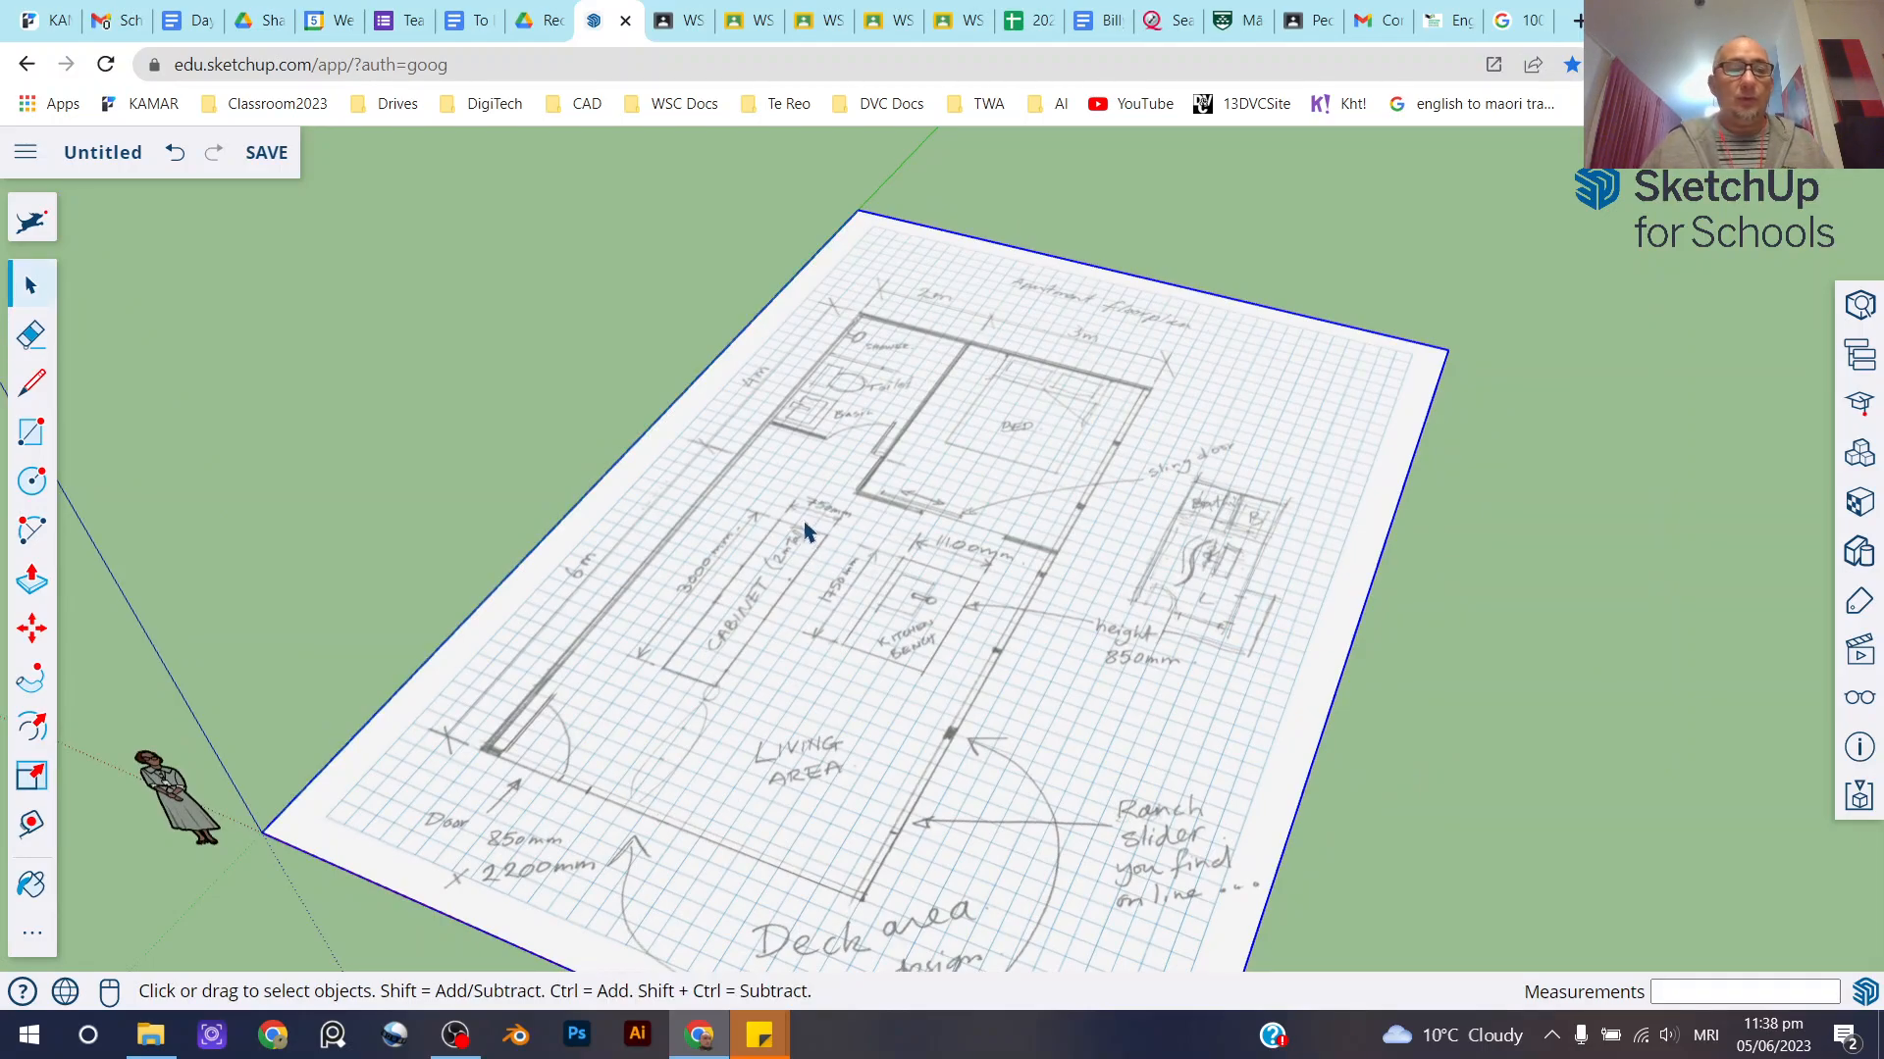
pyautogui.click(30, 437)
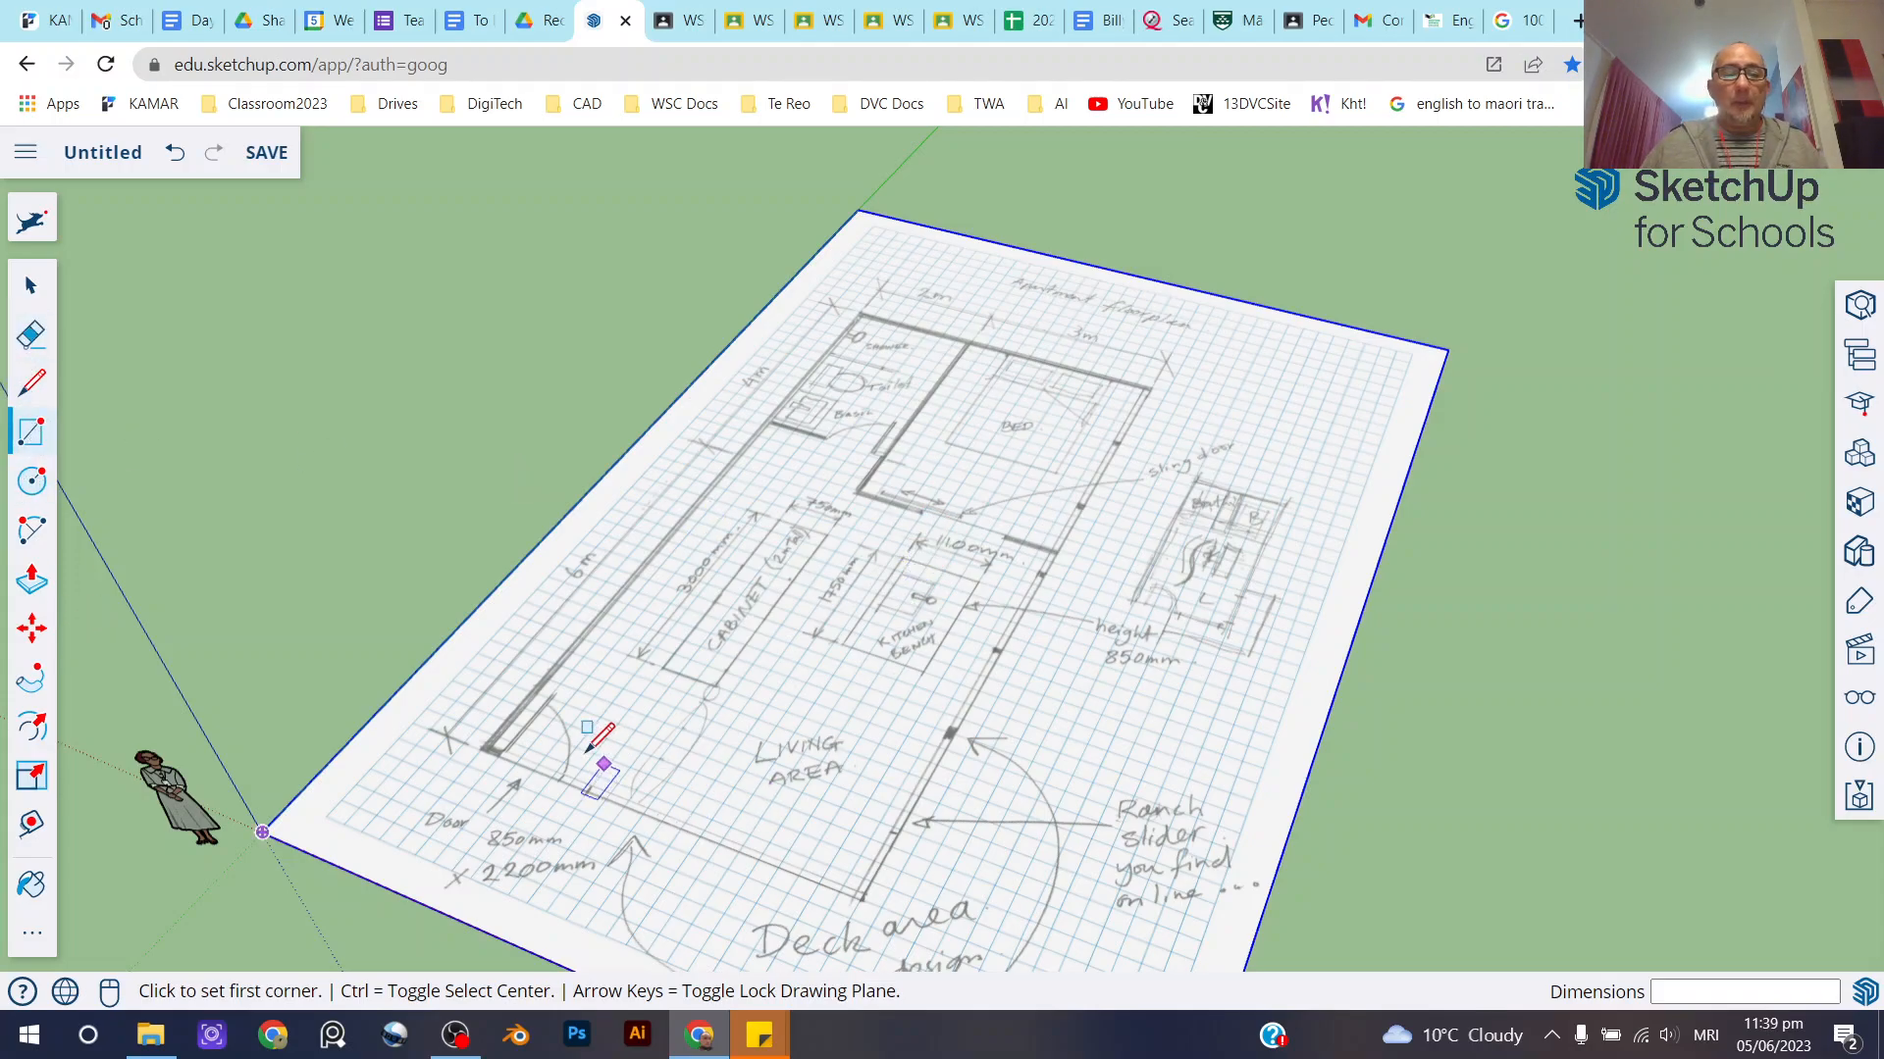
pyautogui.scroll(2, 618, 598)
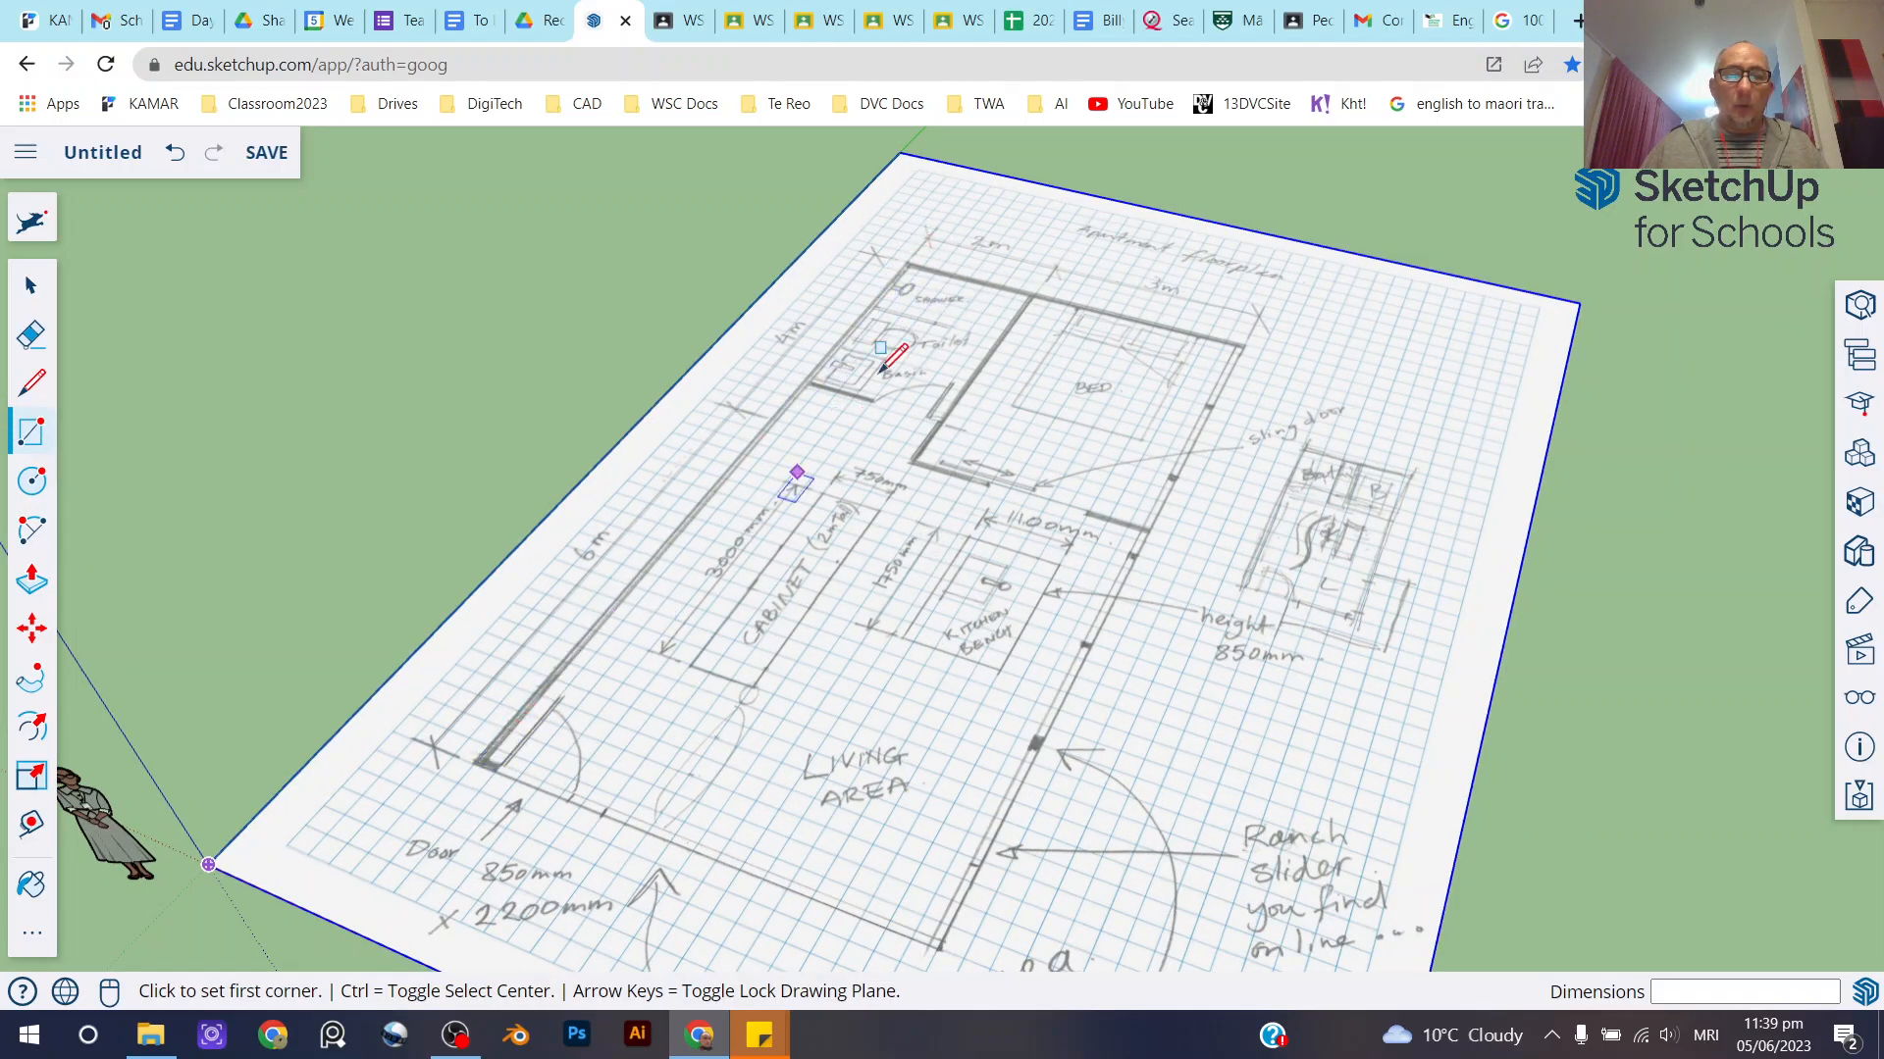
pyautogui.scroll(5, 472, 757)
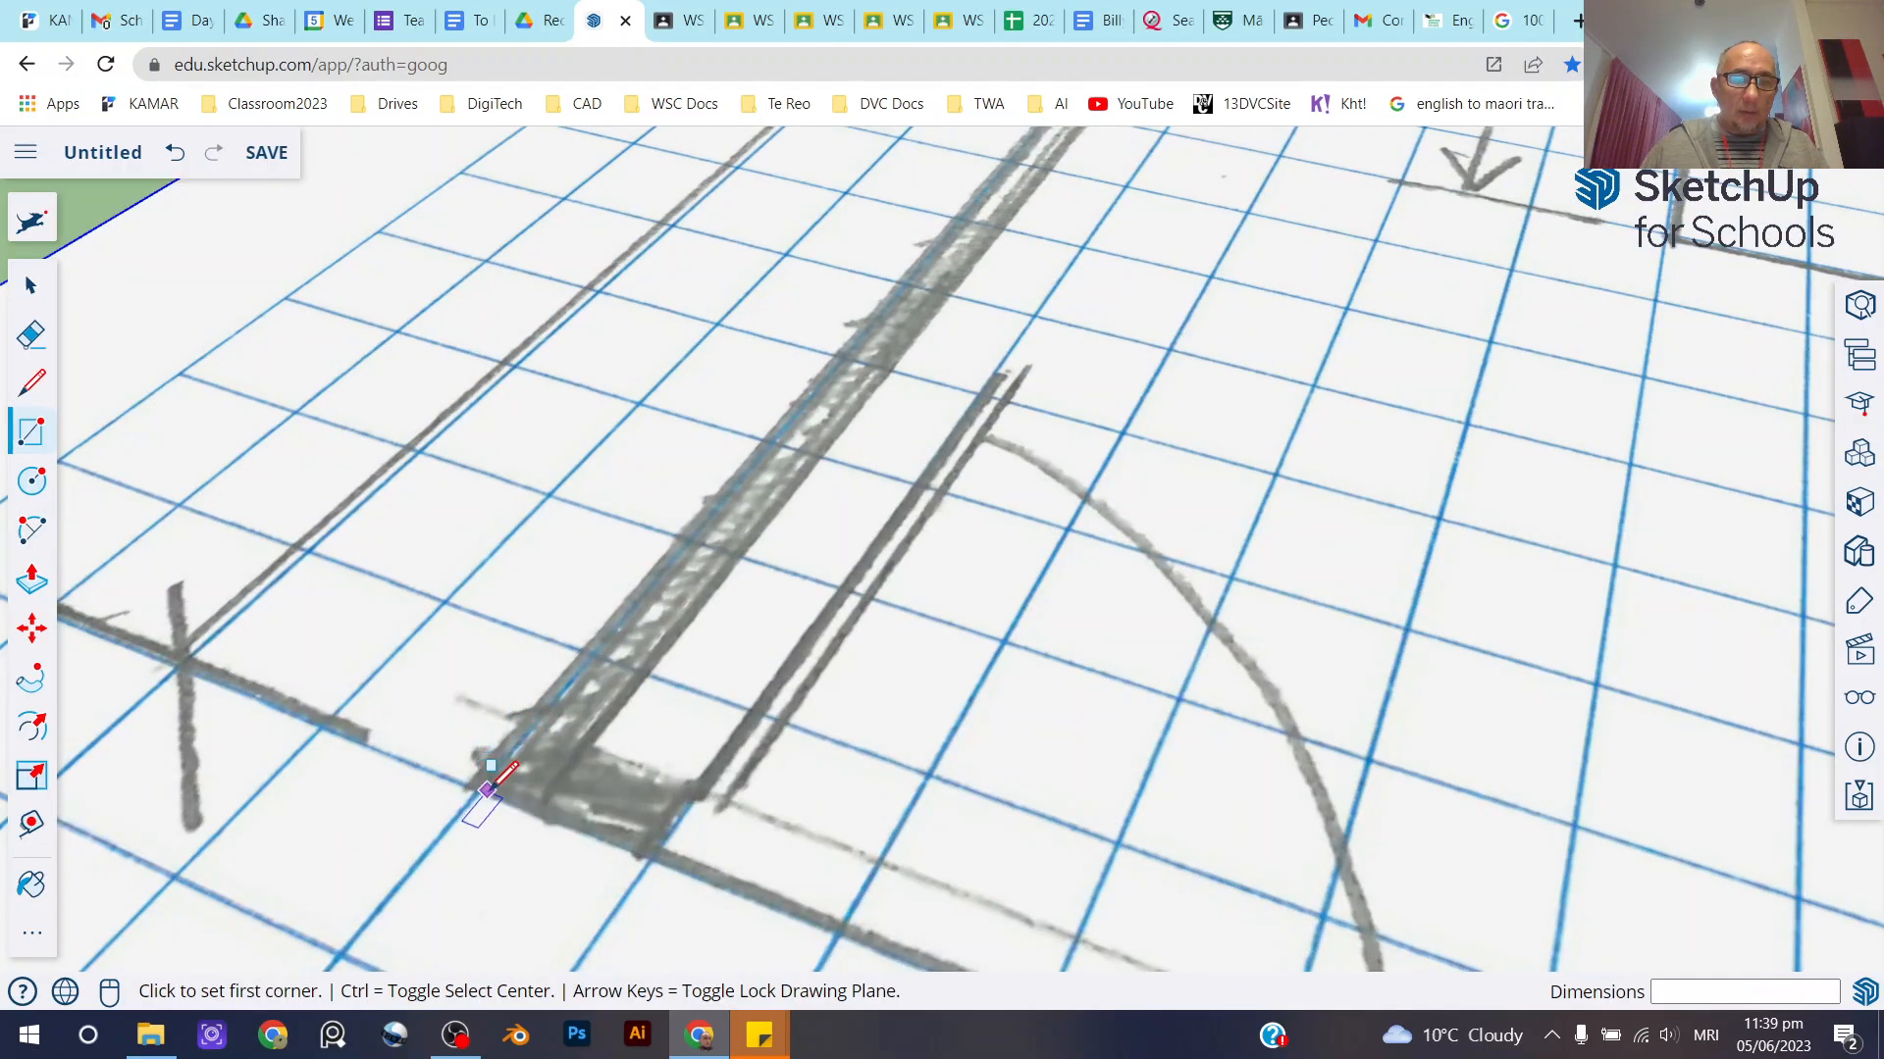
pyautogui.click(483, 788)
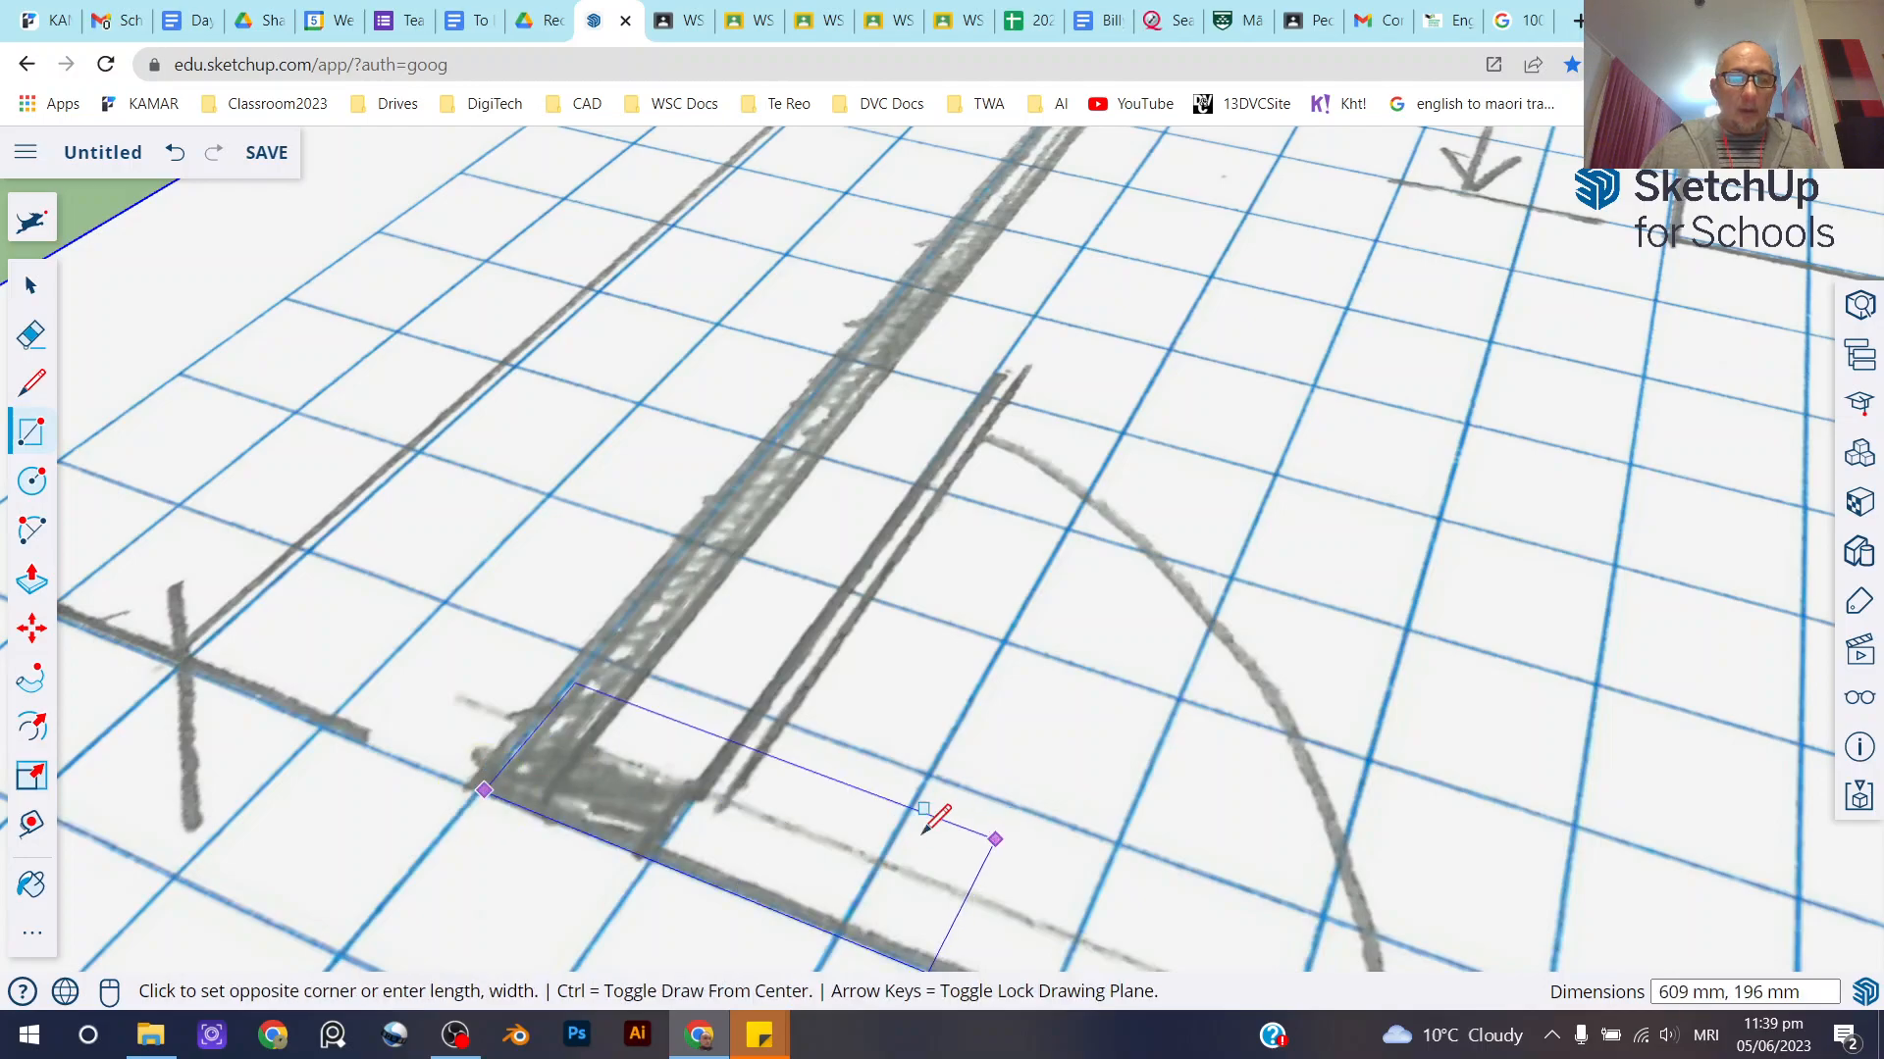
pyautogui.scroll(-4, 650, 738)
pyautogui.scroll(-5, 633, 750)
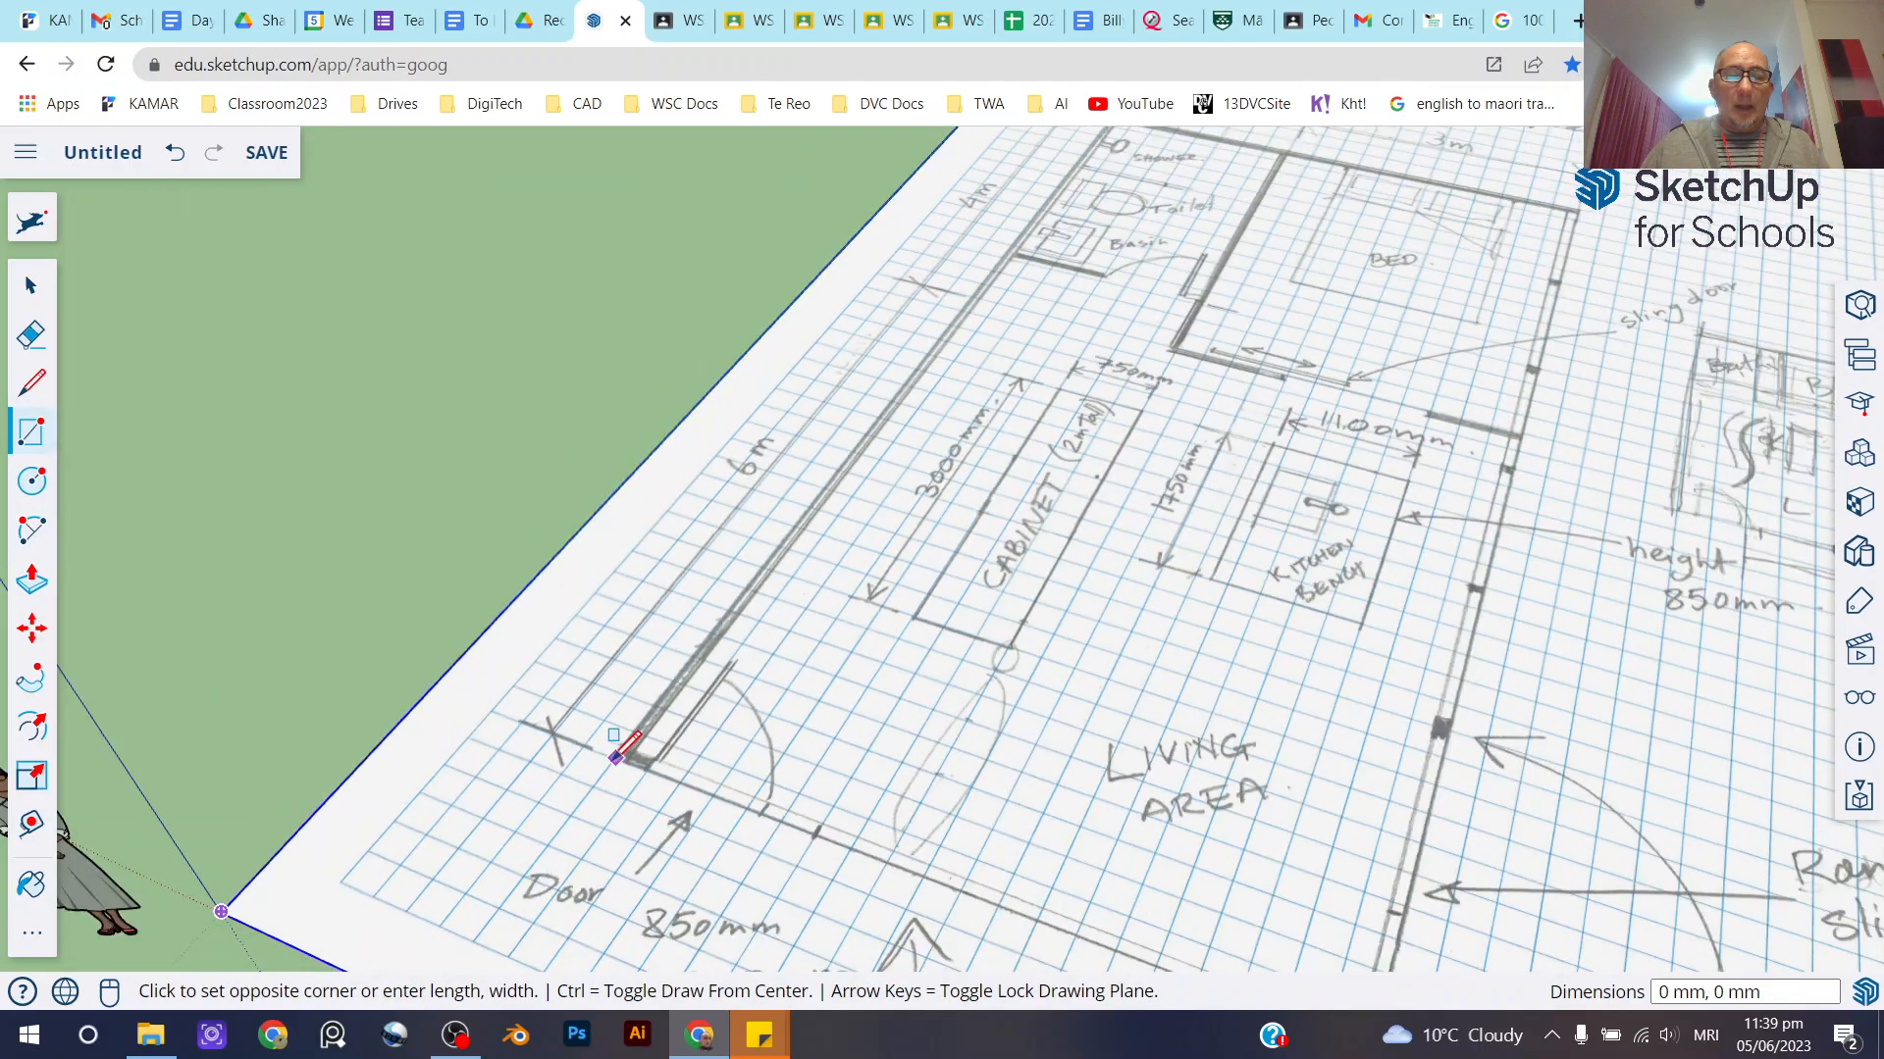
pyautogui.scroll(8, 973, 290)
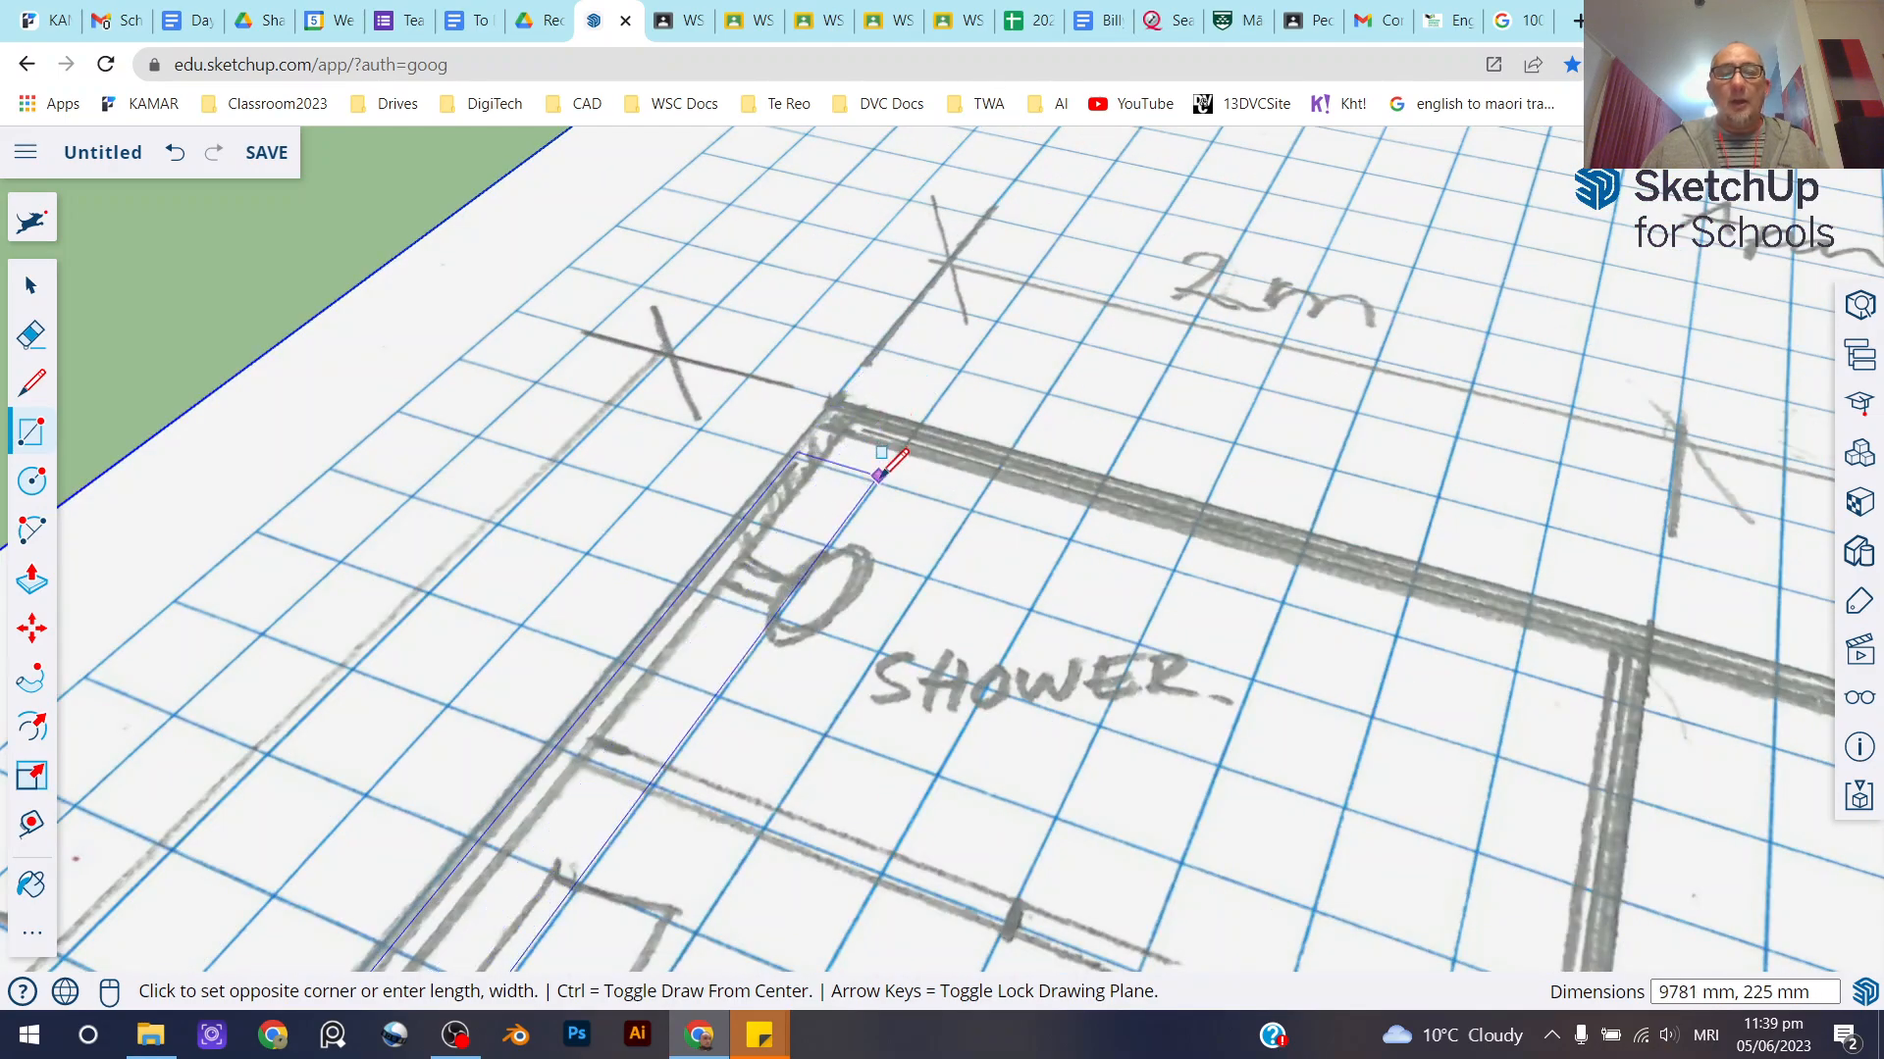
pyautogui.scroll(-2, 843, 437)
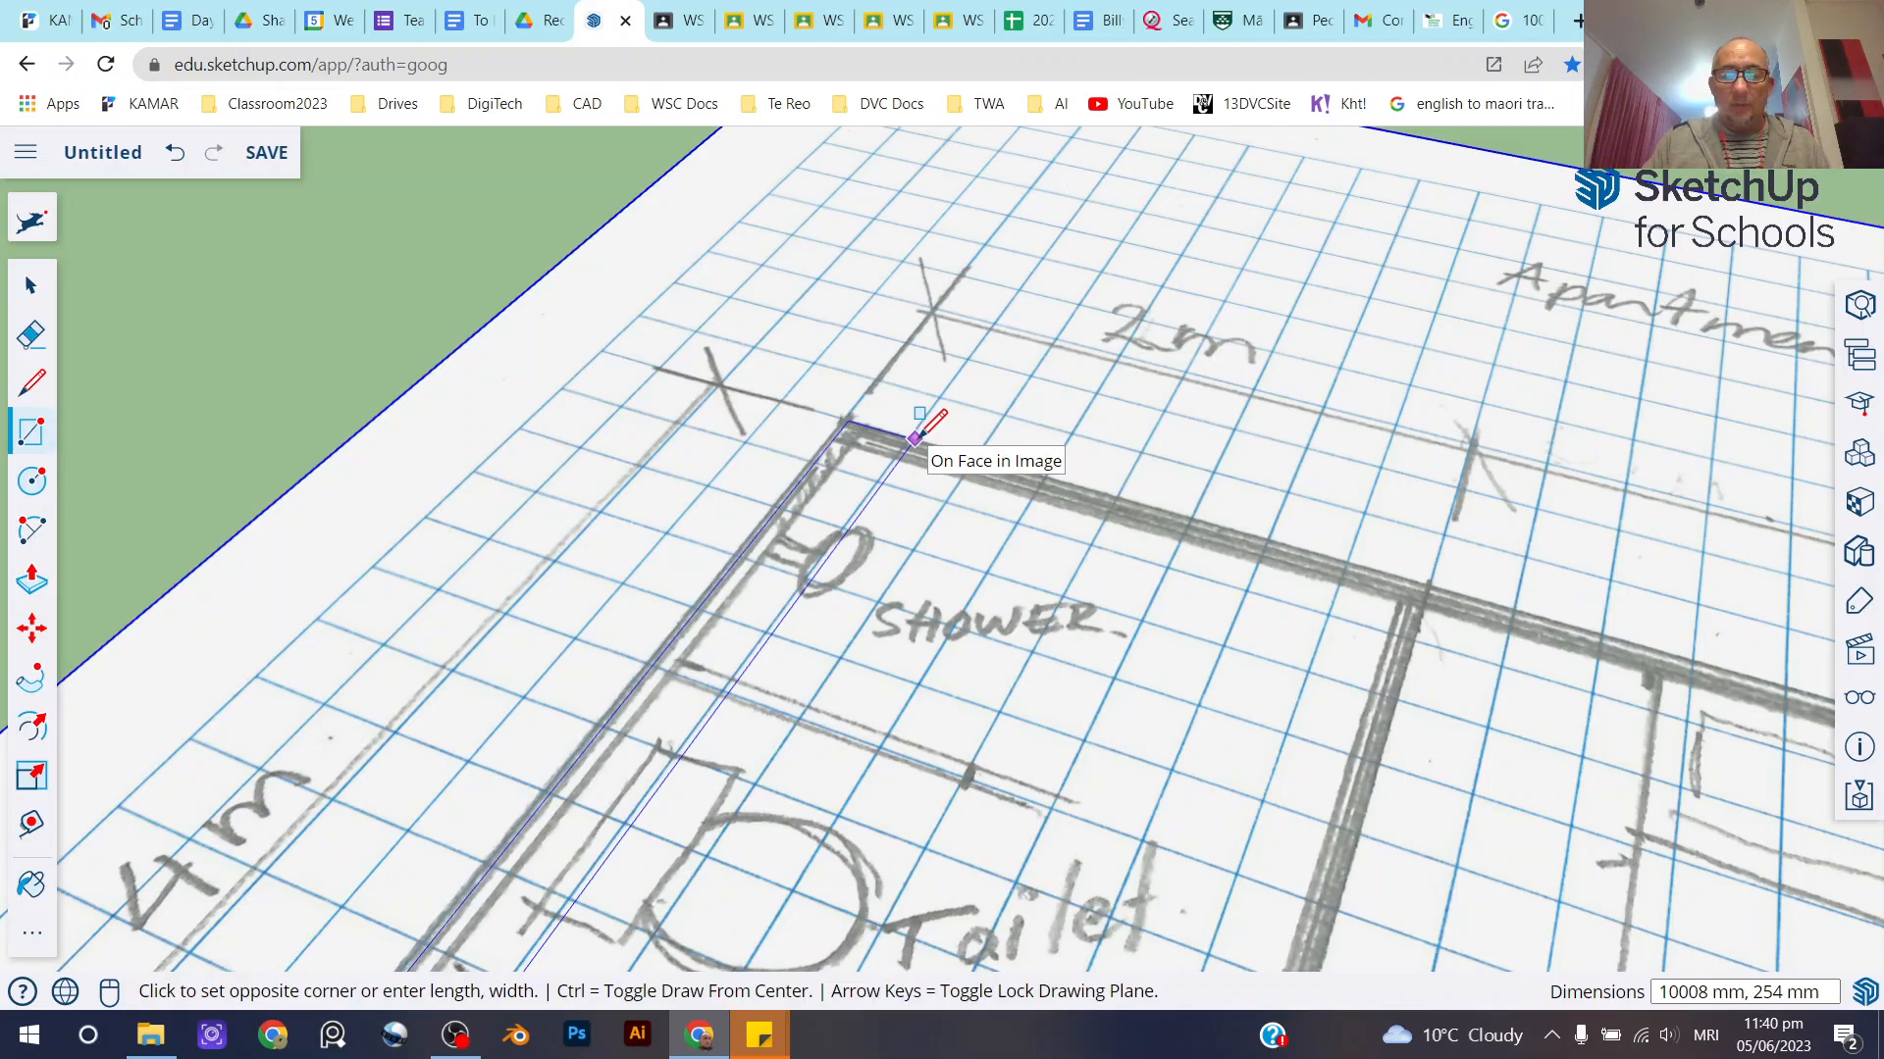
pyautogui.write('10000,100')
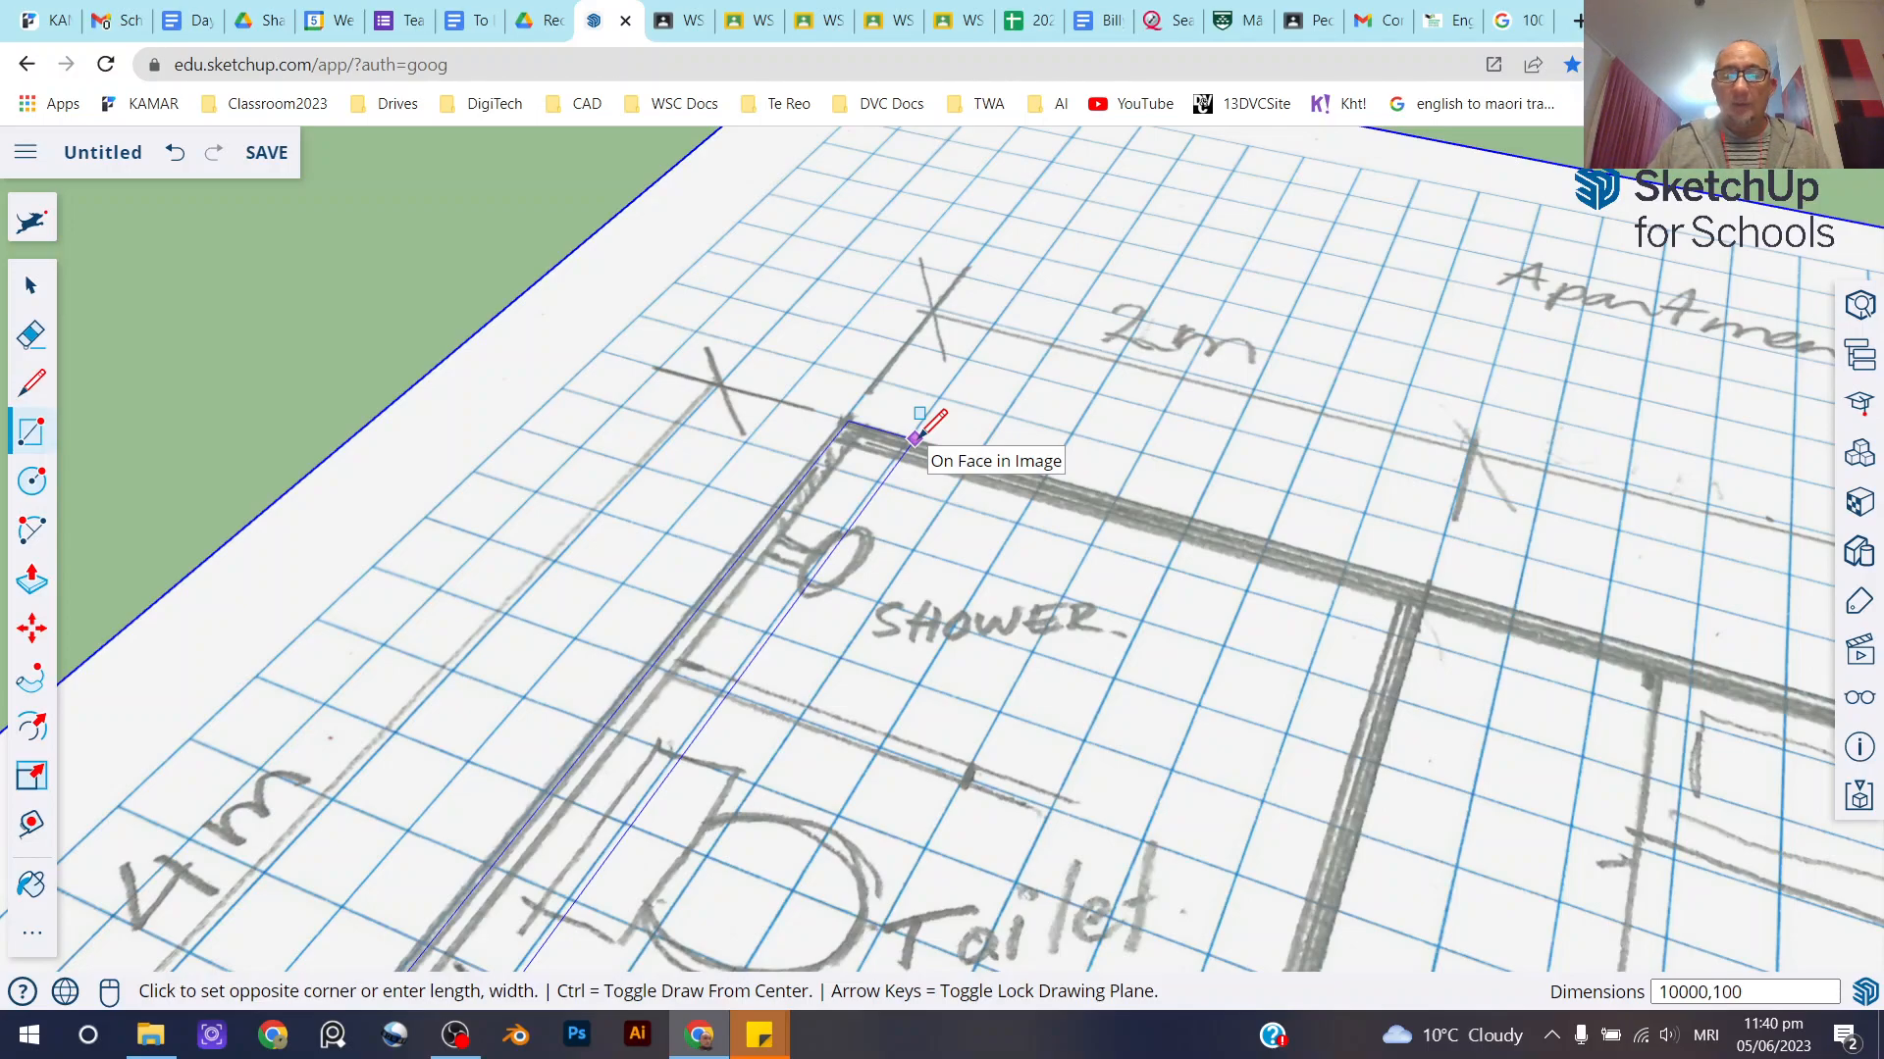
pyautogui.press('Return')
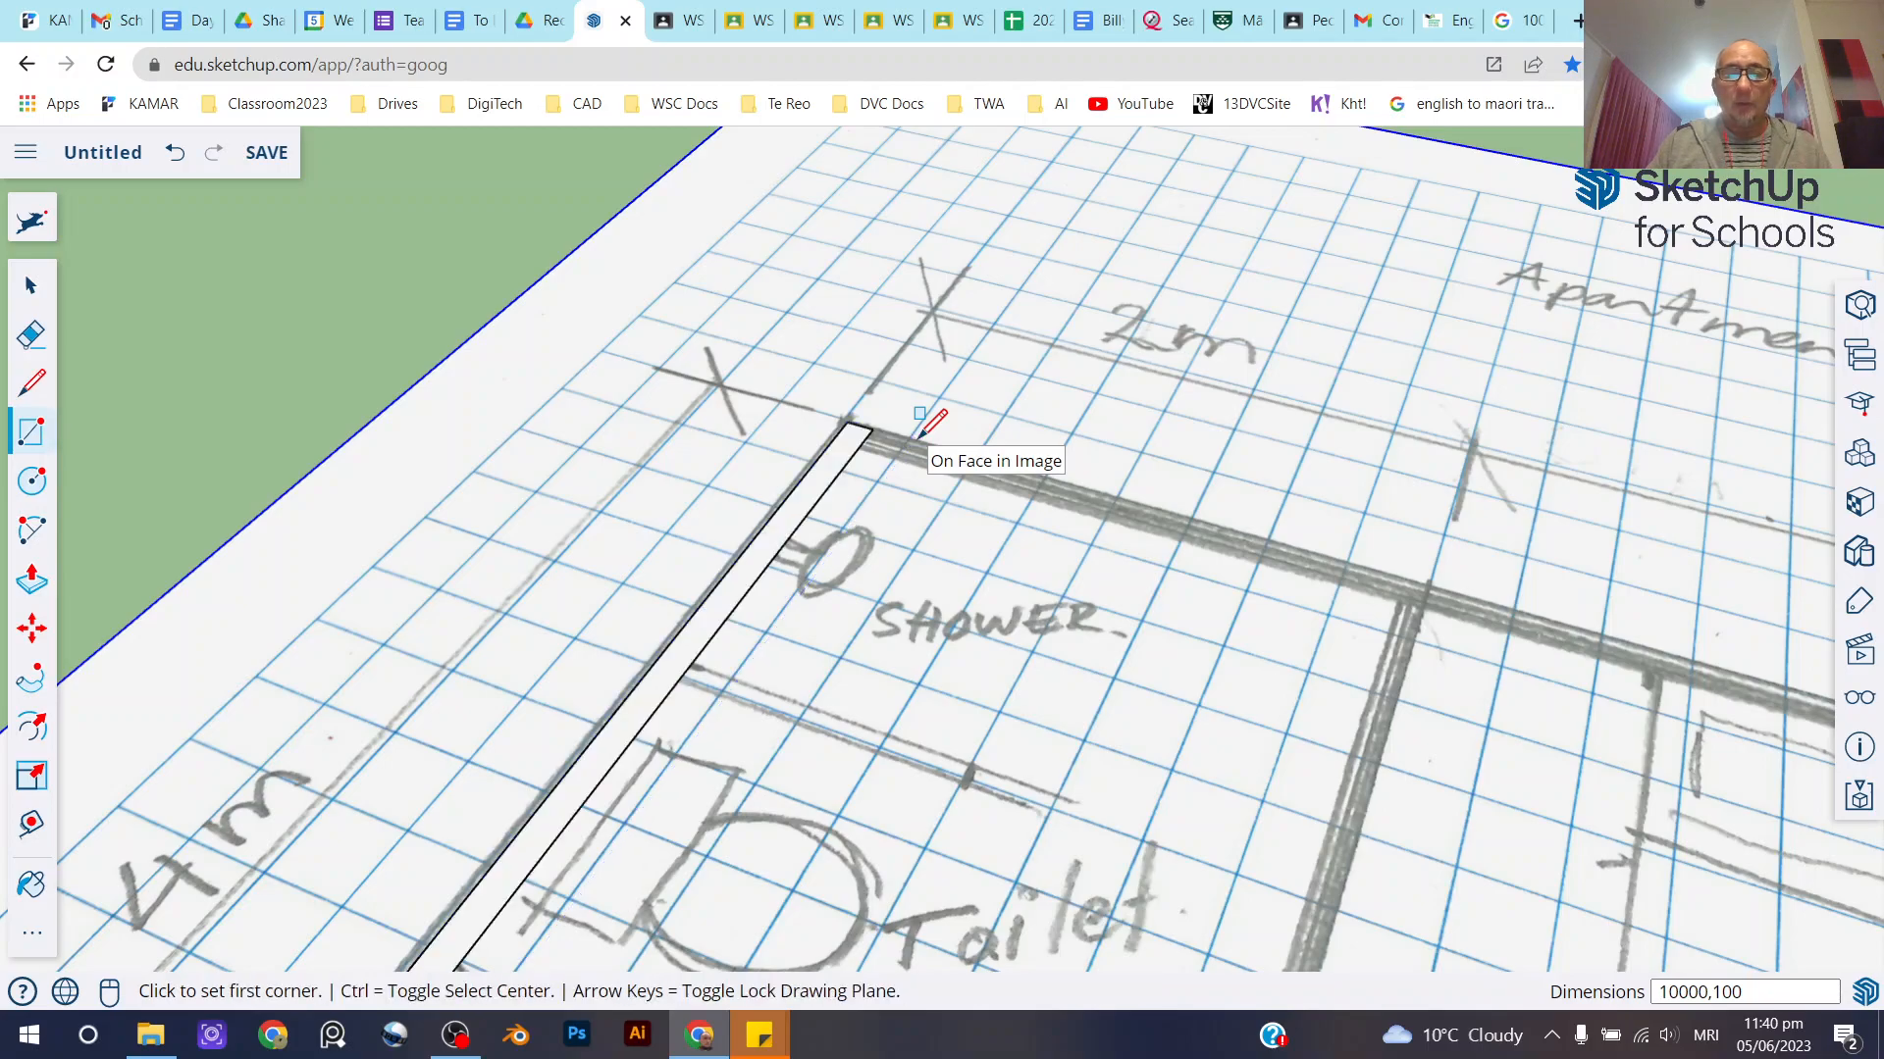
pyautogui.click(30, 285)
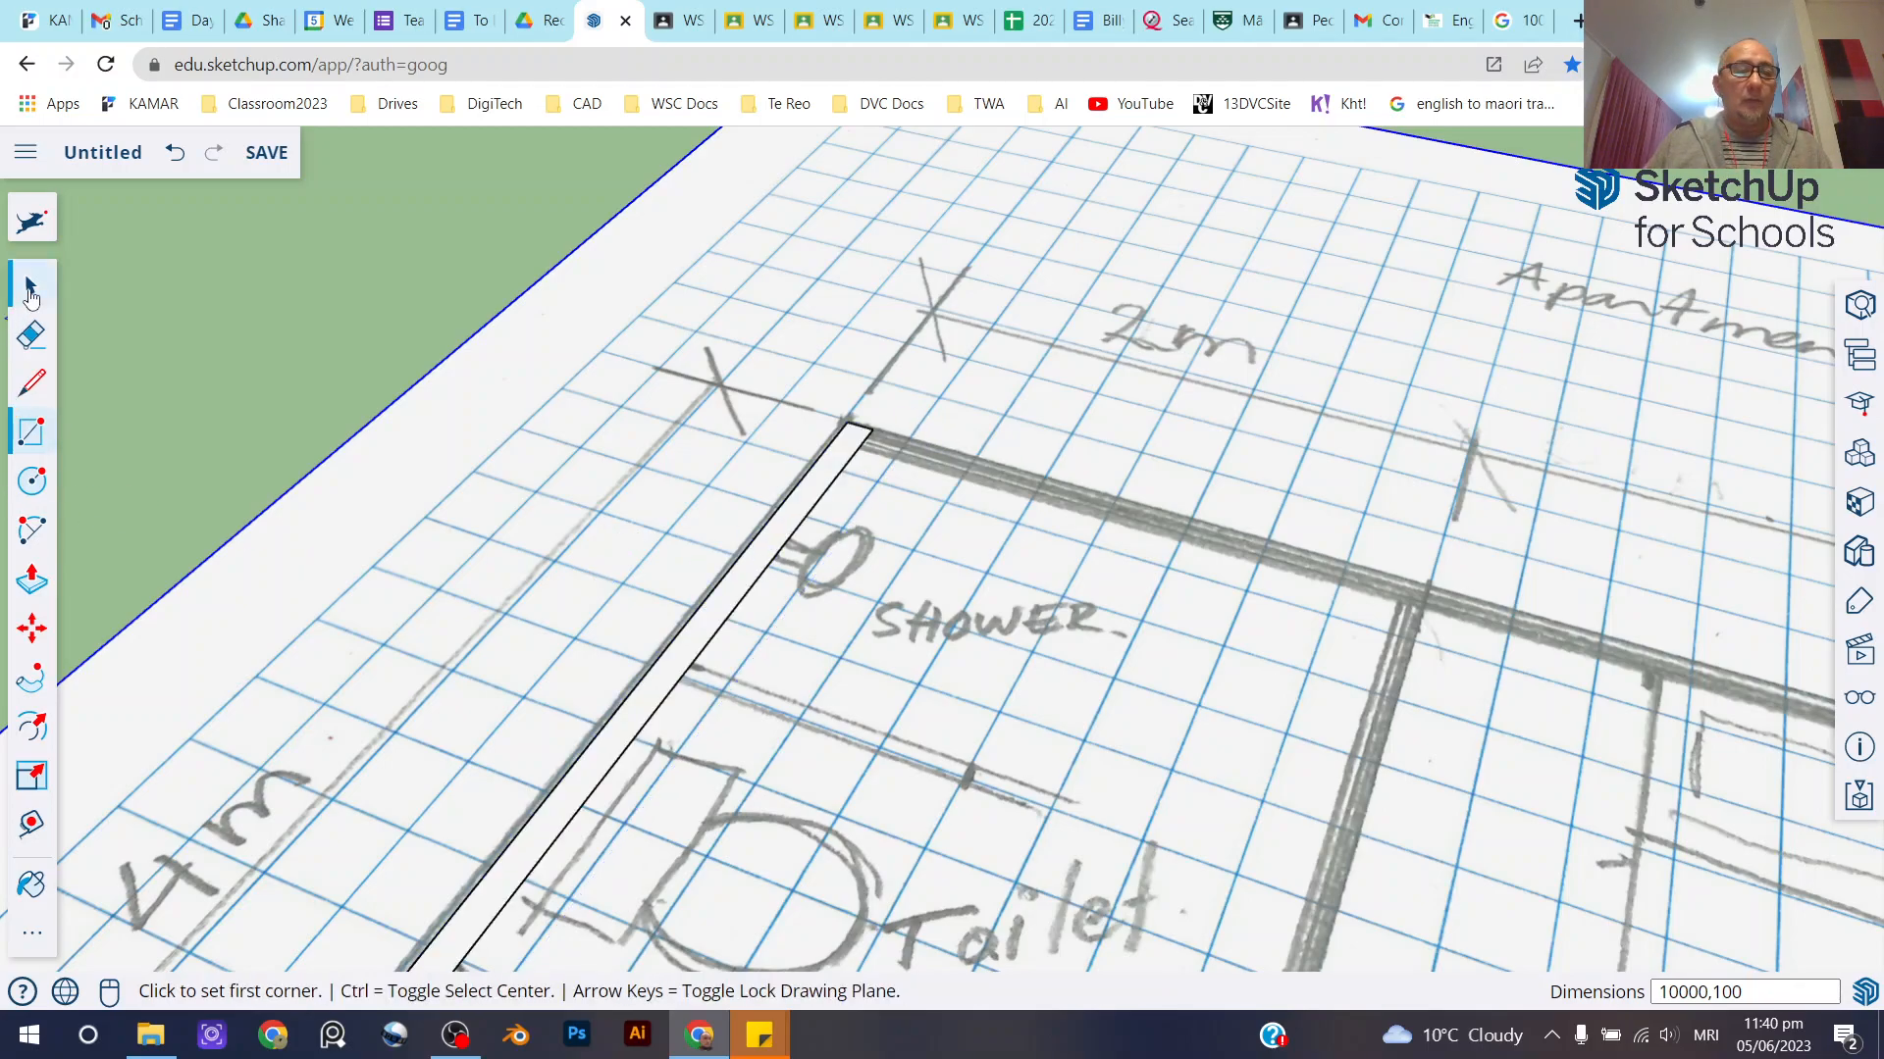
# Draw the outer wall behind the shower and bed as a 4900 x 100 mm rectangle, starting from the long wall's inner end corner
pyautogui.scroll(-10, 1101, 497)
pyautogui.moveTo(1072, 504); pyautogui.dragTo(1168, 601, button='middle')
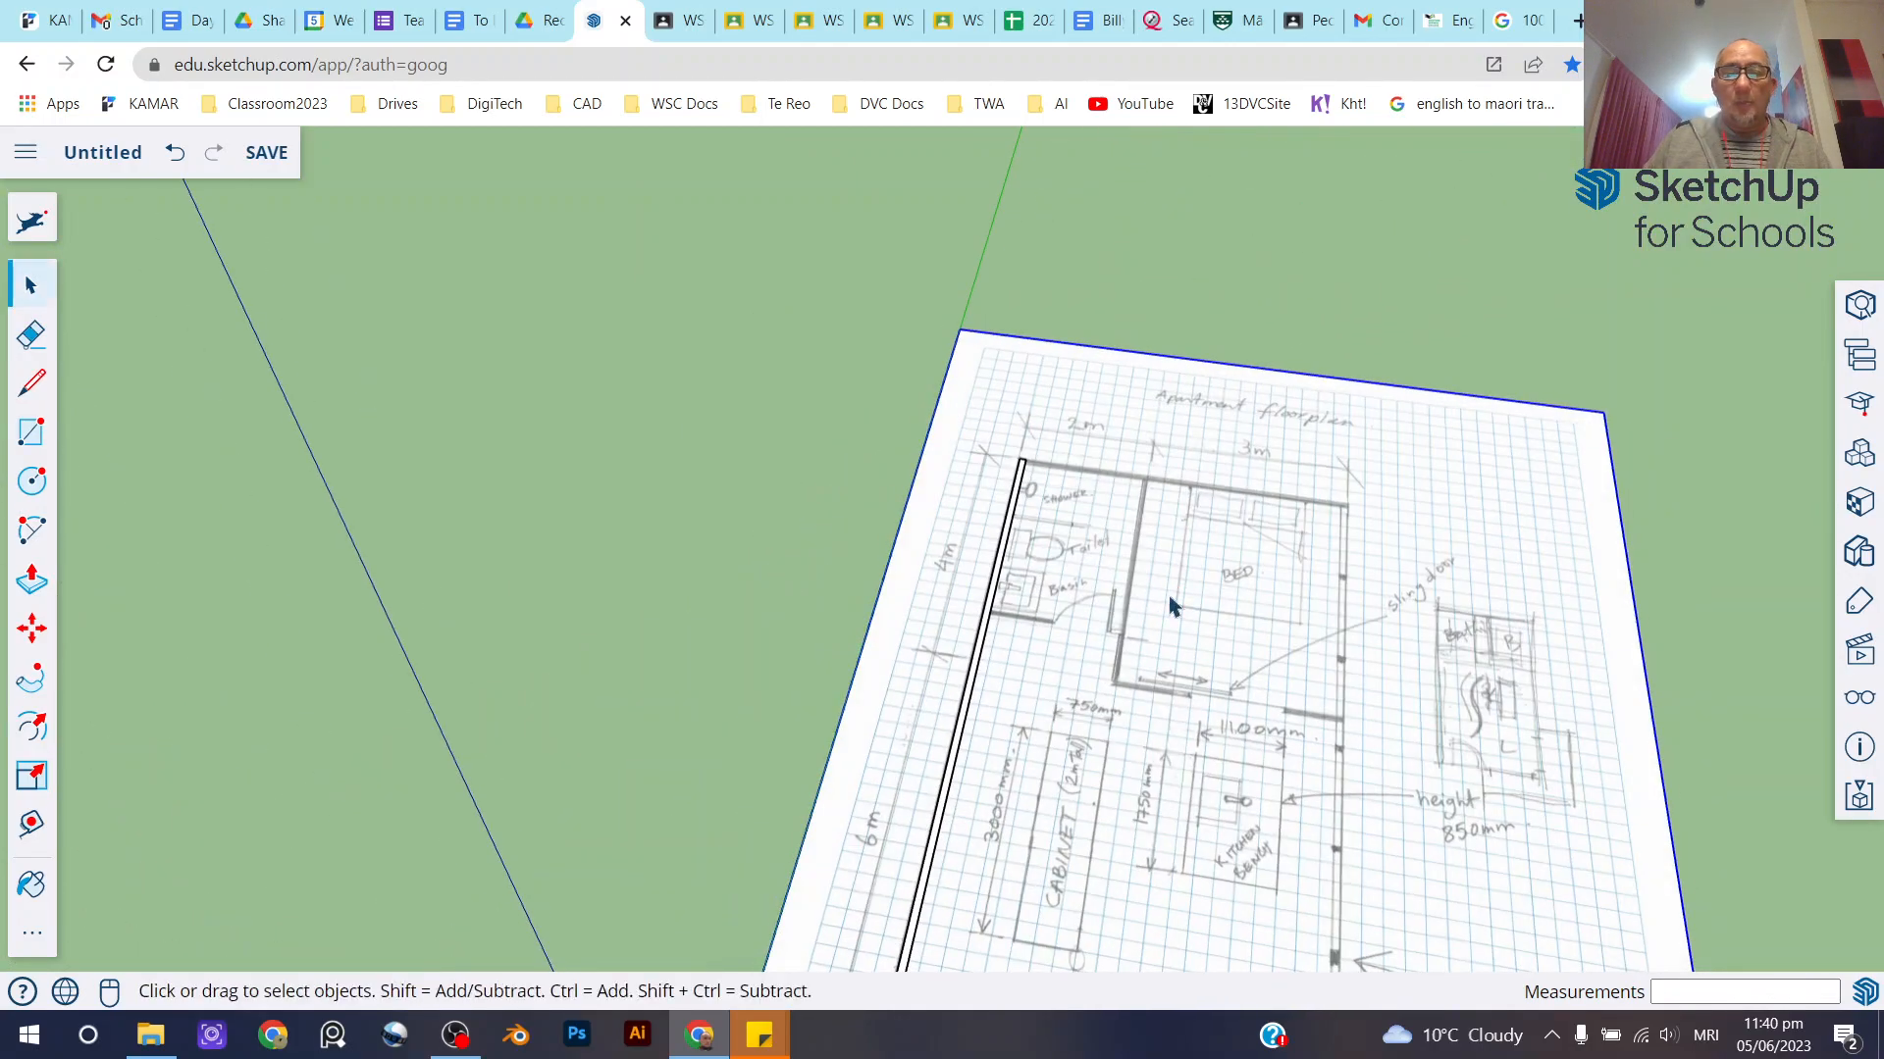
pyautogui.scroll(6, 1128, 492)
pyautogui.moveTo(749, 480); pyautogui.dragTo(853, 521, button='middle')
pyautogui.scroll(-3, 588, 497)
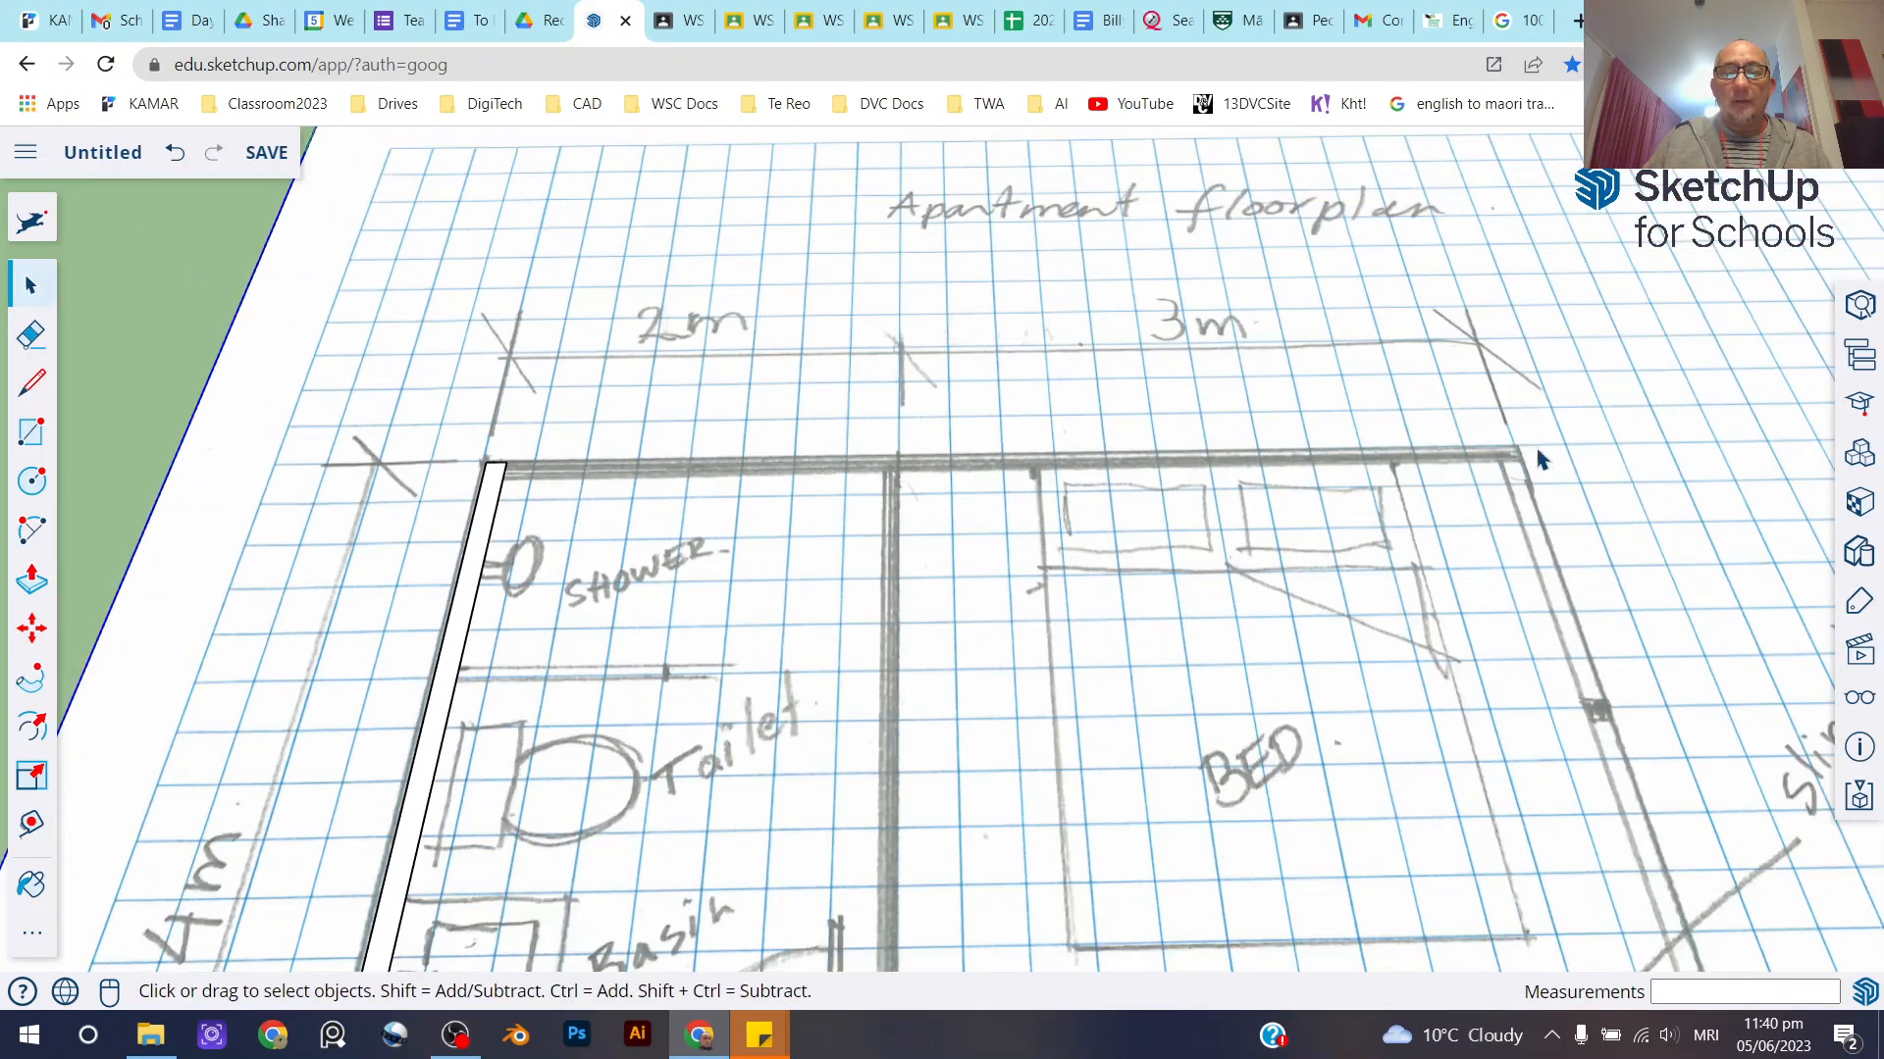
pyautogui.click(33, 432)
pyautogui.scroll(4, 517, 432)
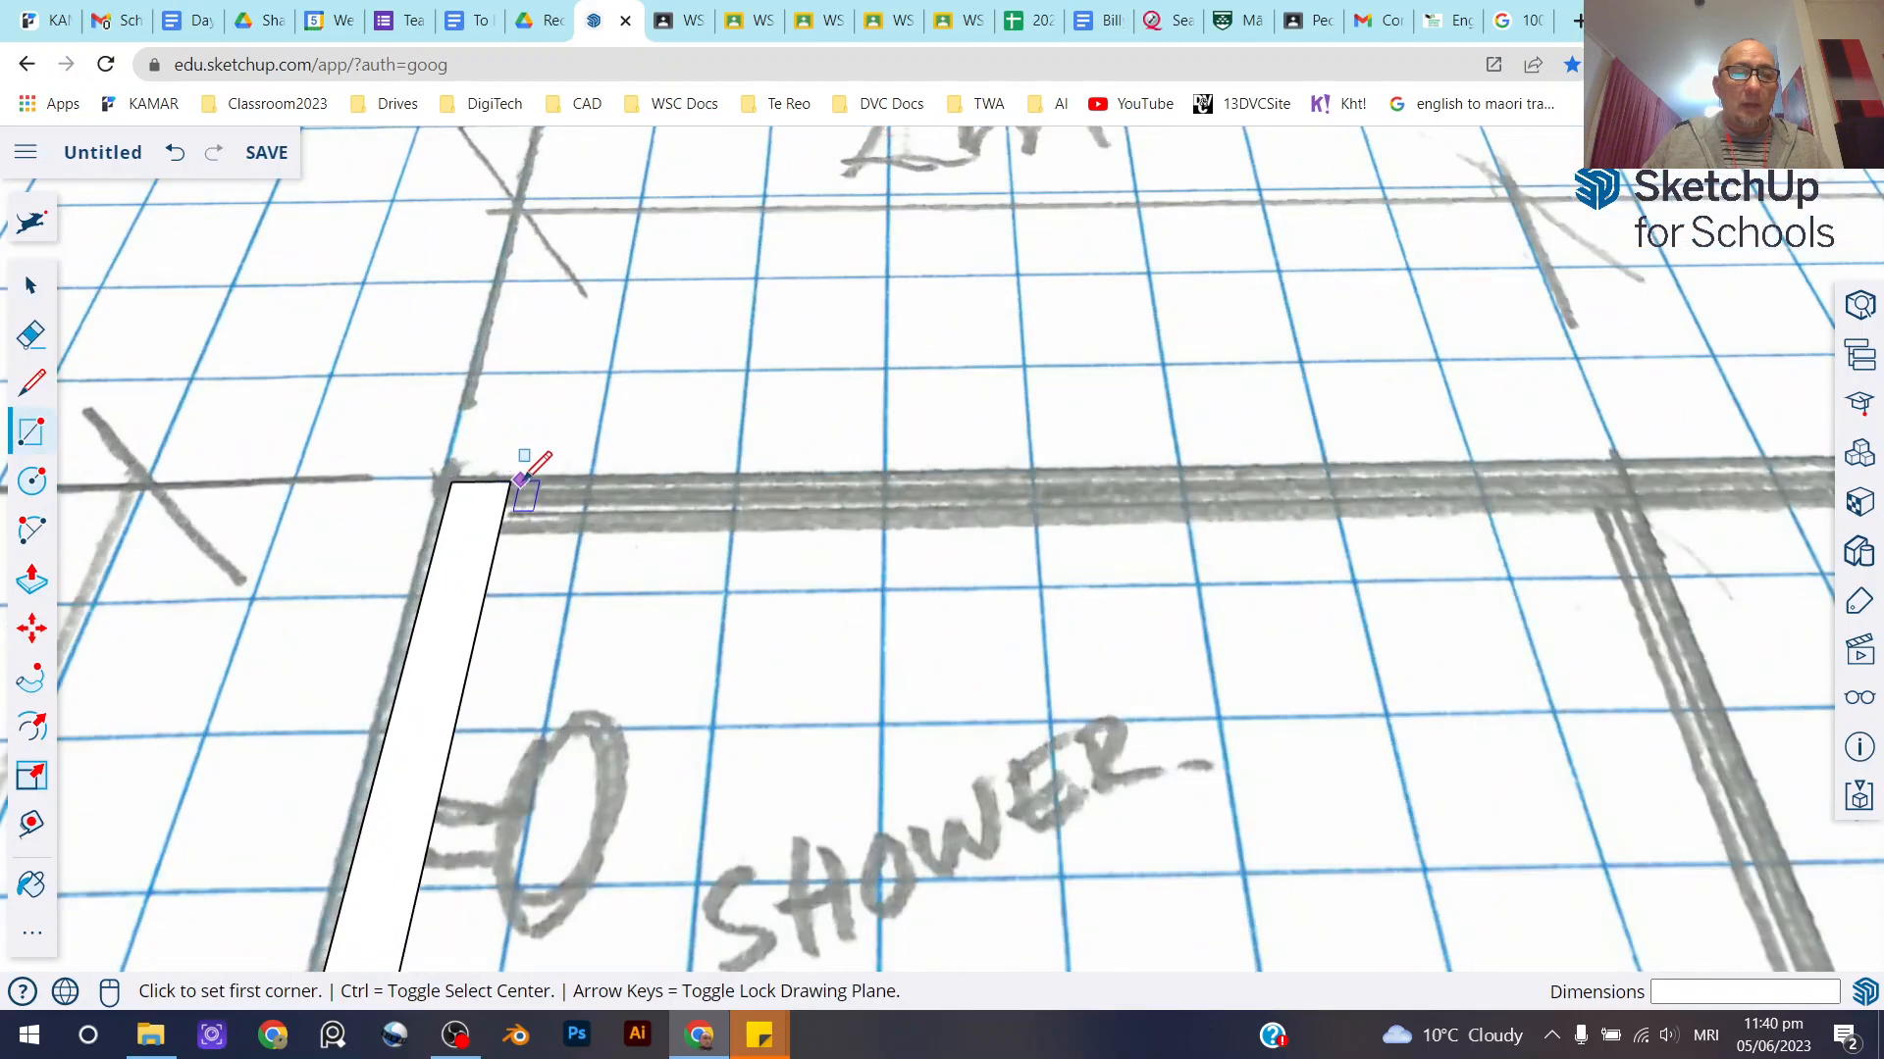
pyautogui.click(511, 481)
pyautogui.scroll(-3, 504, 491)
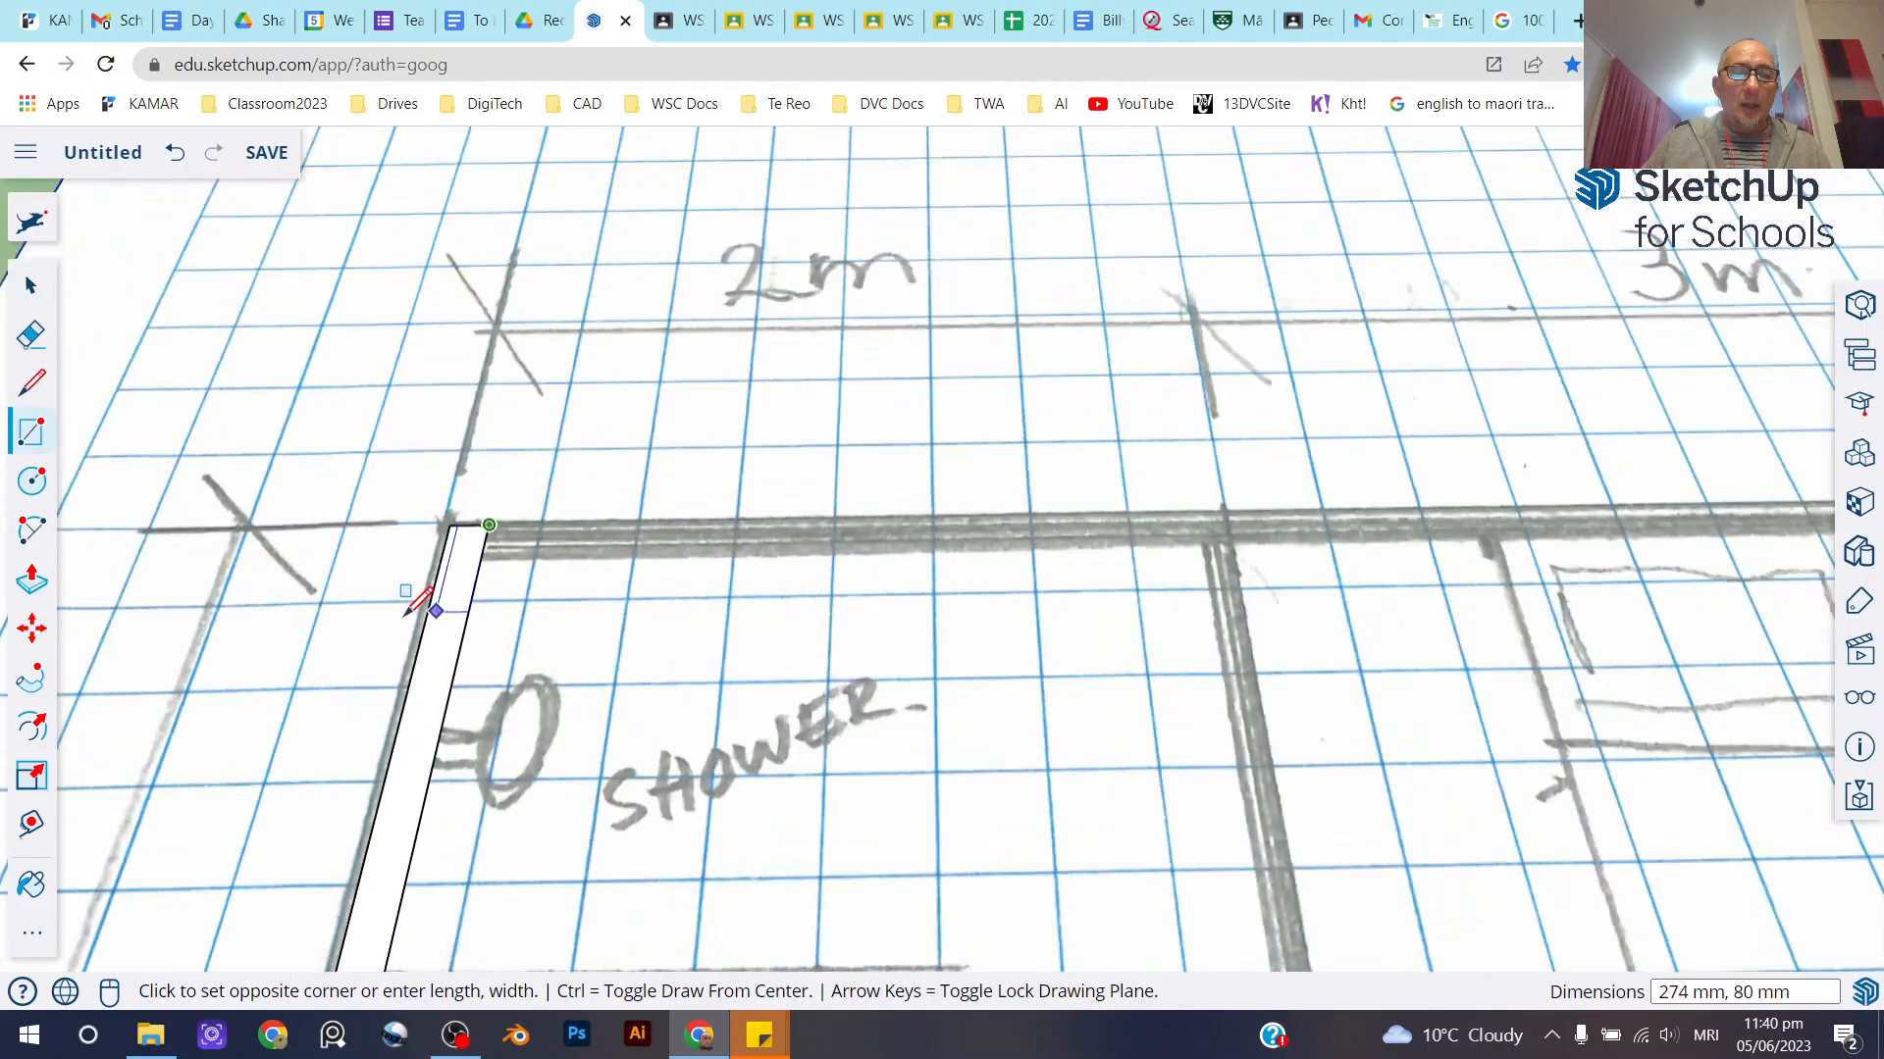
pyautogui.scroll(-4, 933, 546)
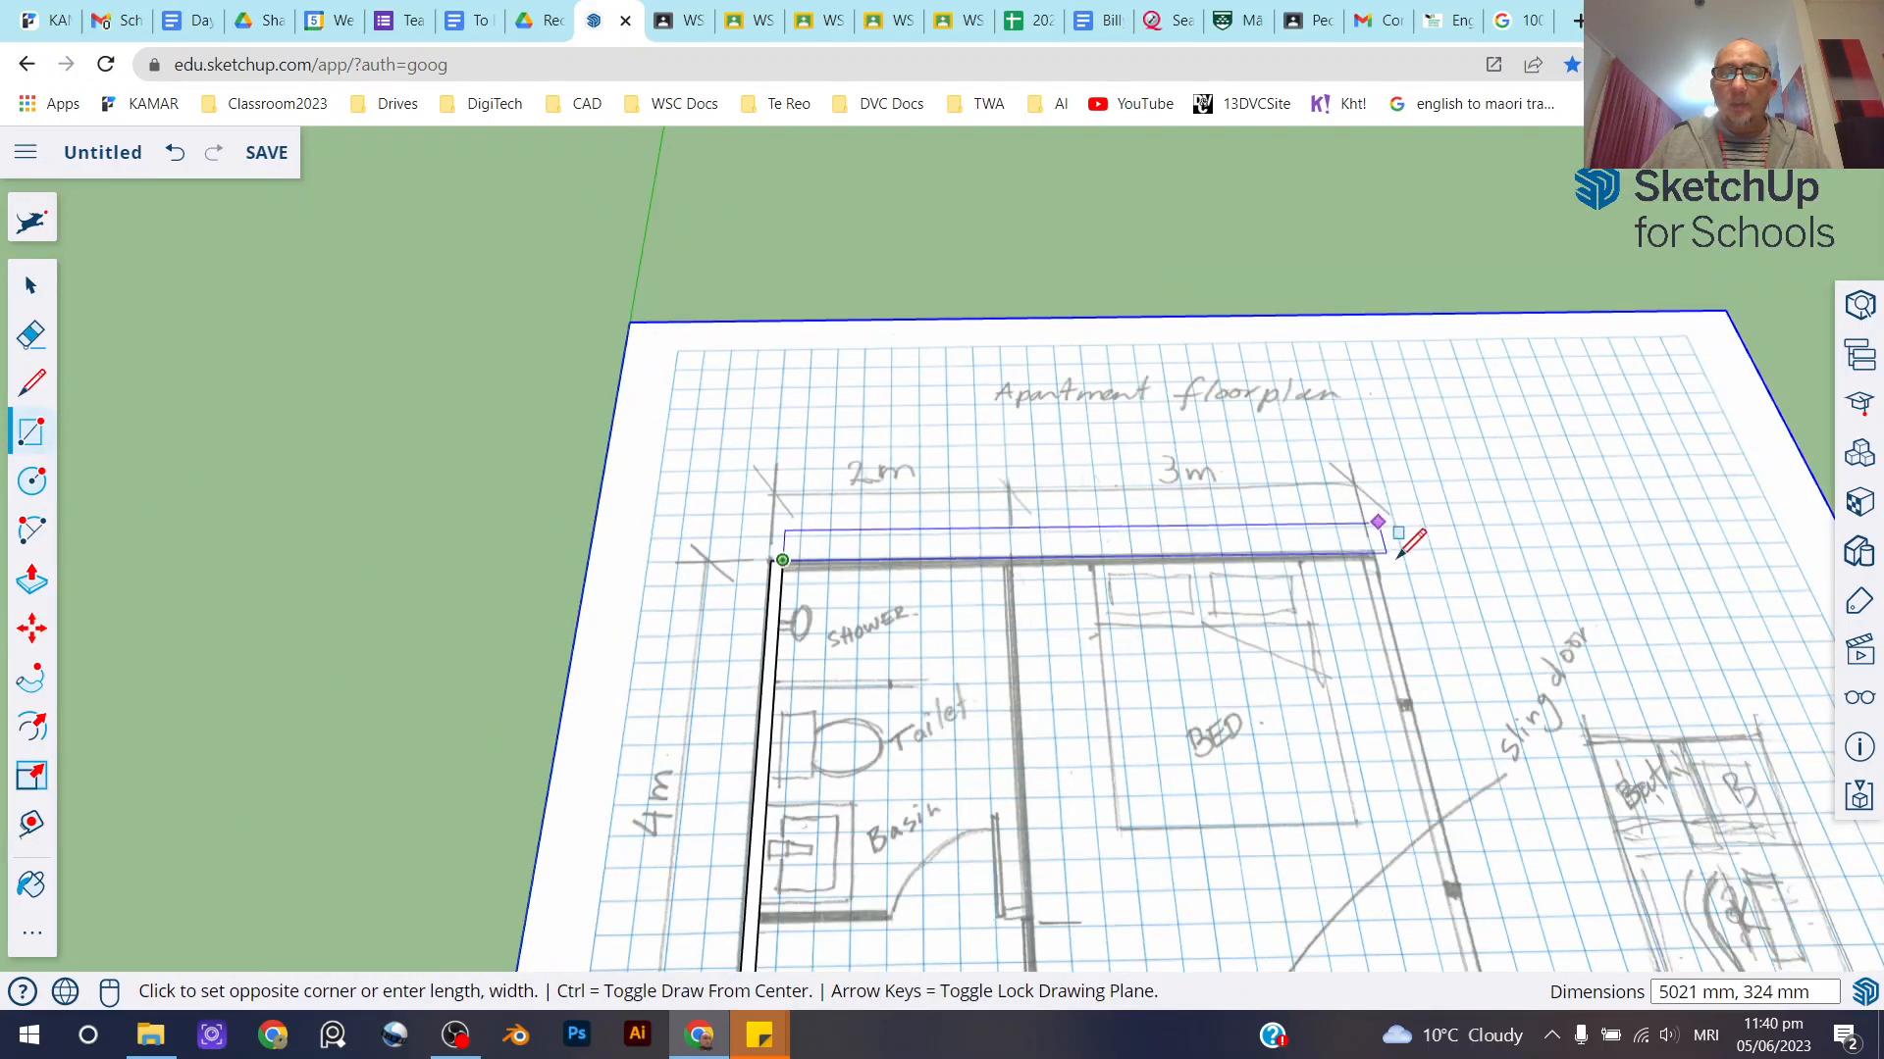
pyautogui.scroll(4, 1383, 554)
pyautogui.scroll(2, 1354, 579)
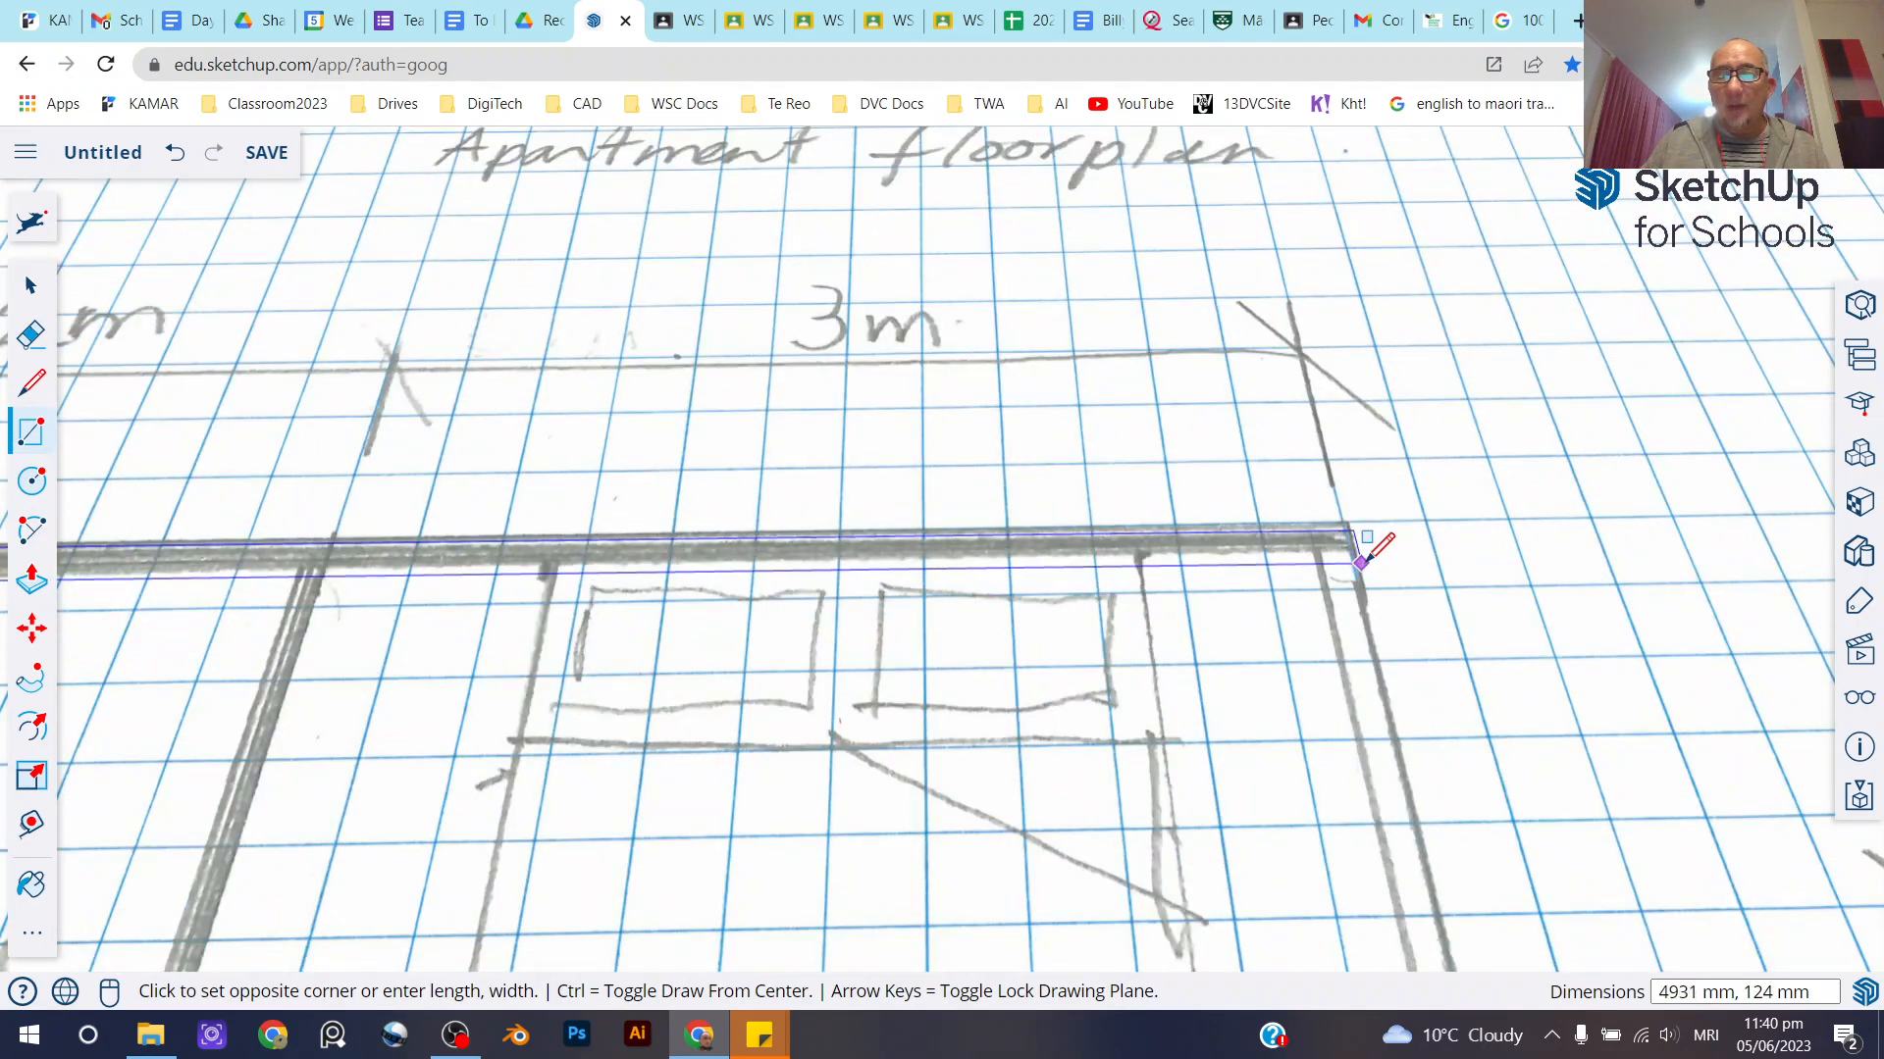
pyautogui.scroll(-2, 1361, 560)
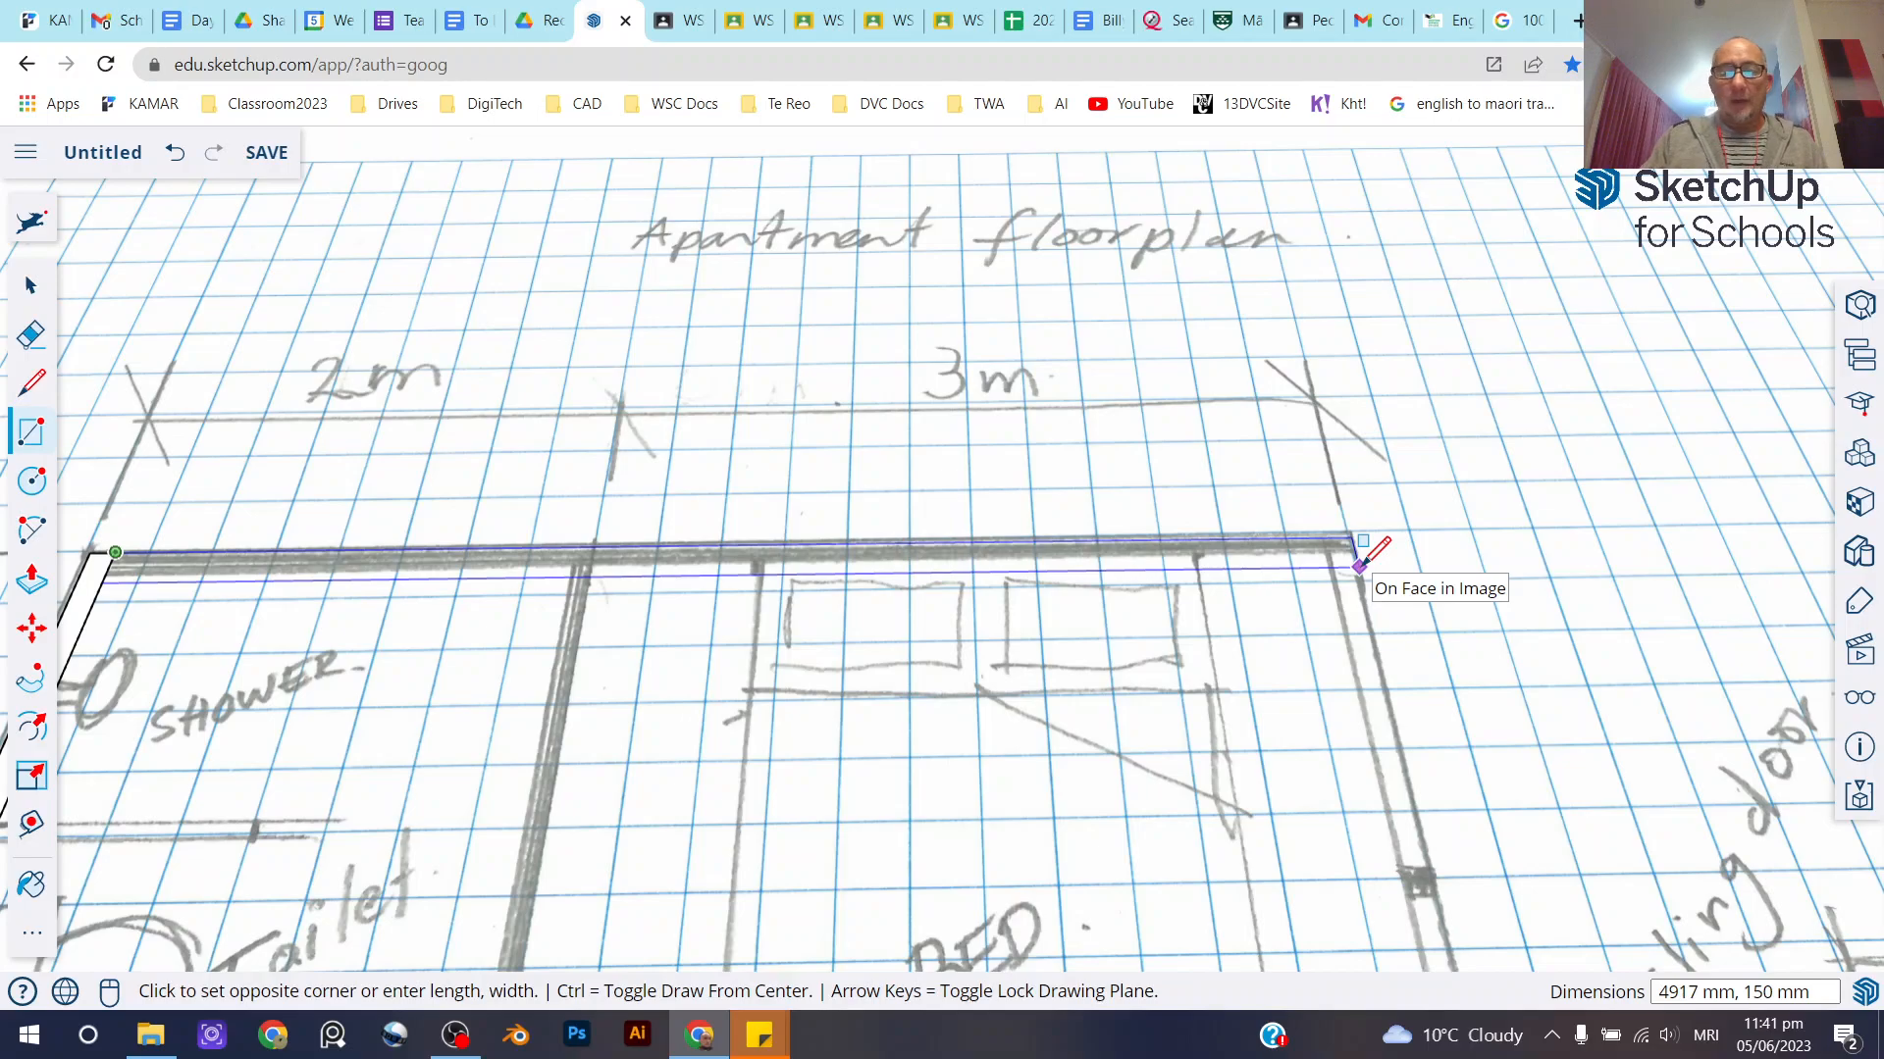
pyautogui.write('4')
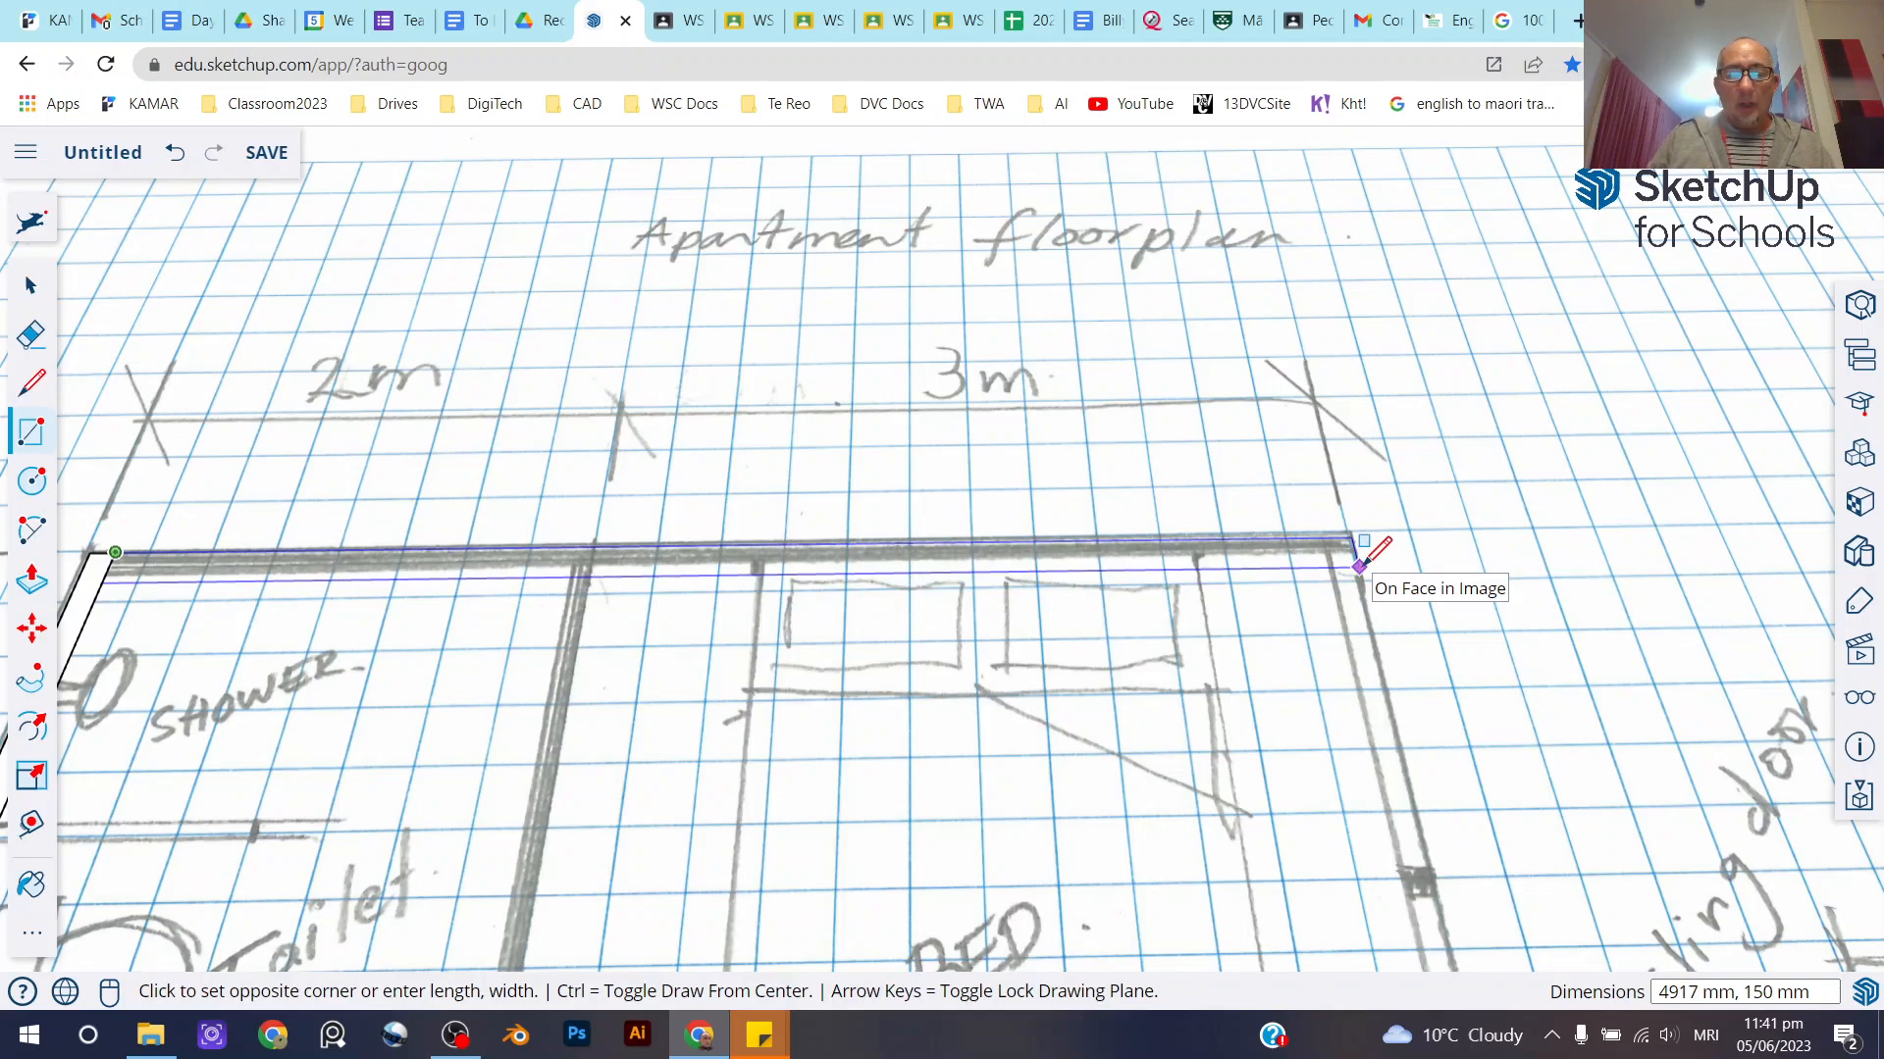
pyautogui.write('923874')
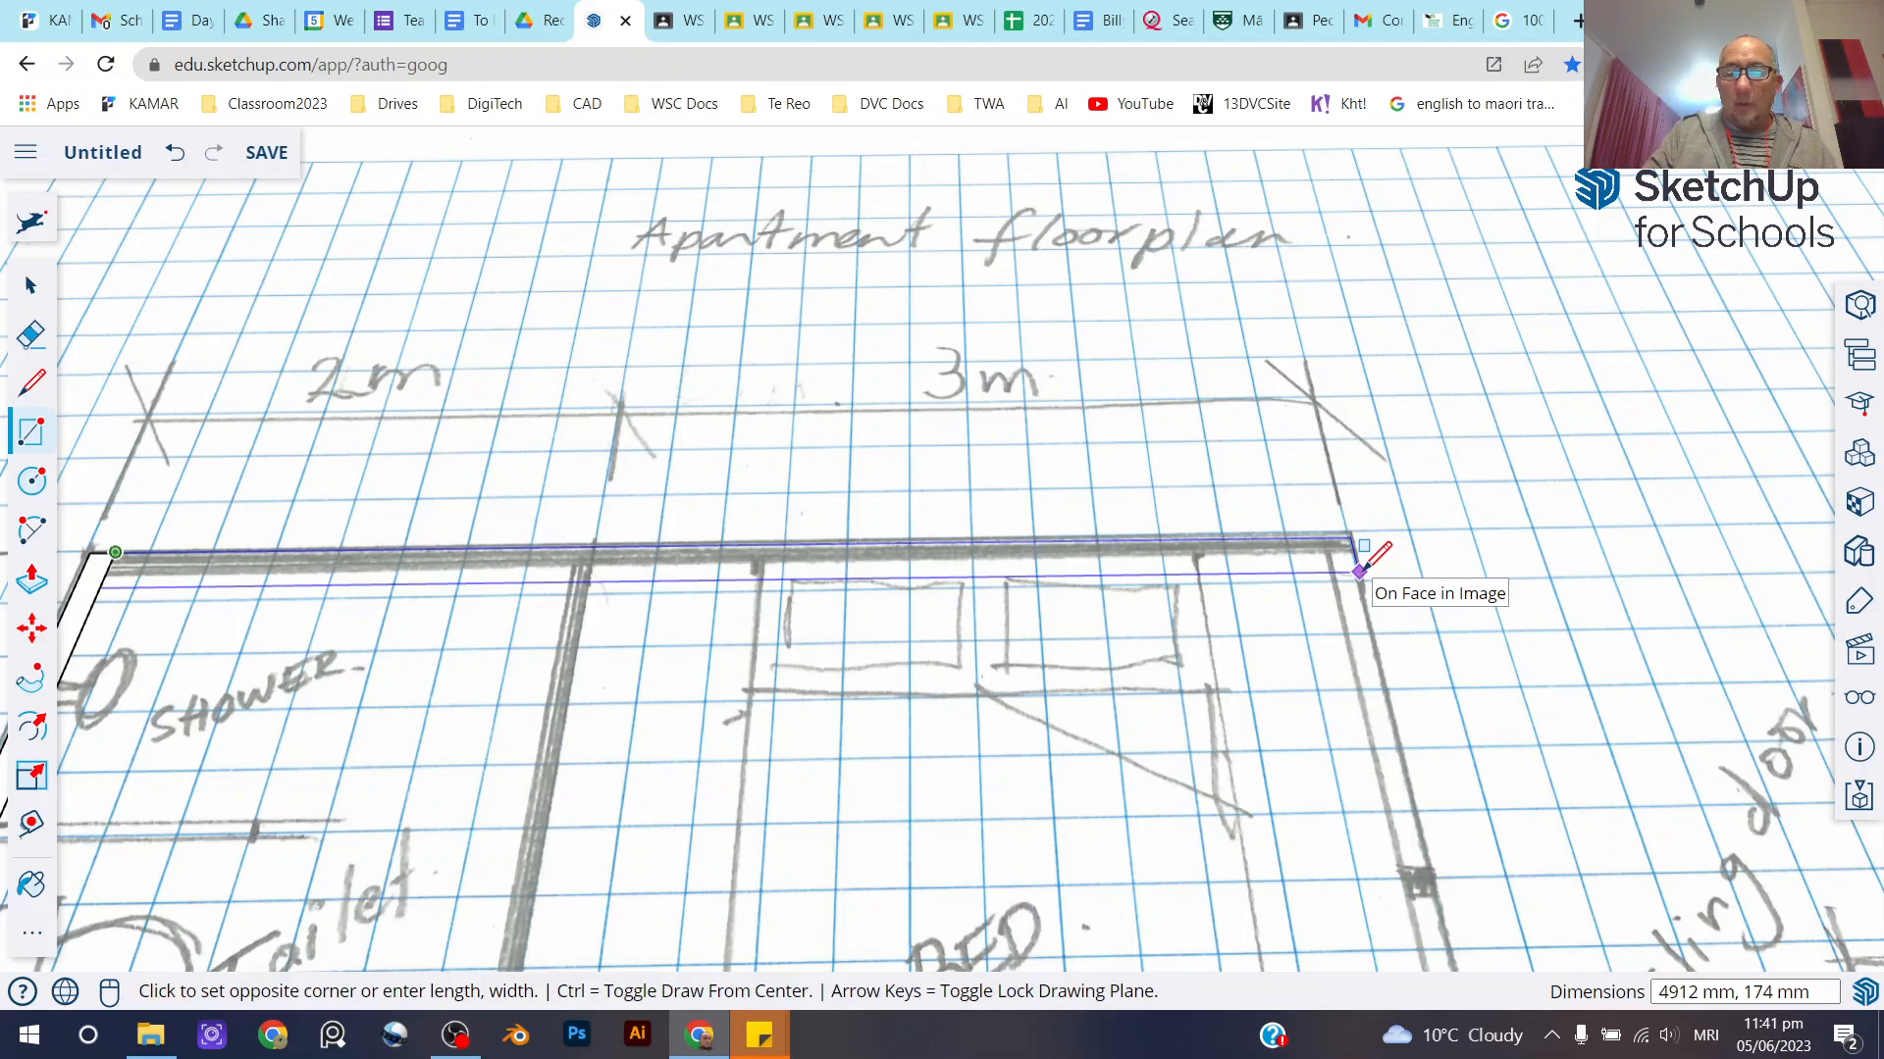
pyautogui.write('4900,100')
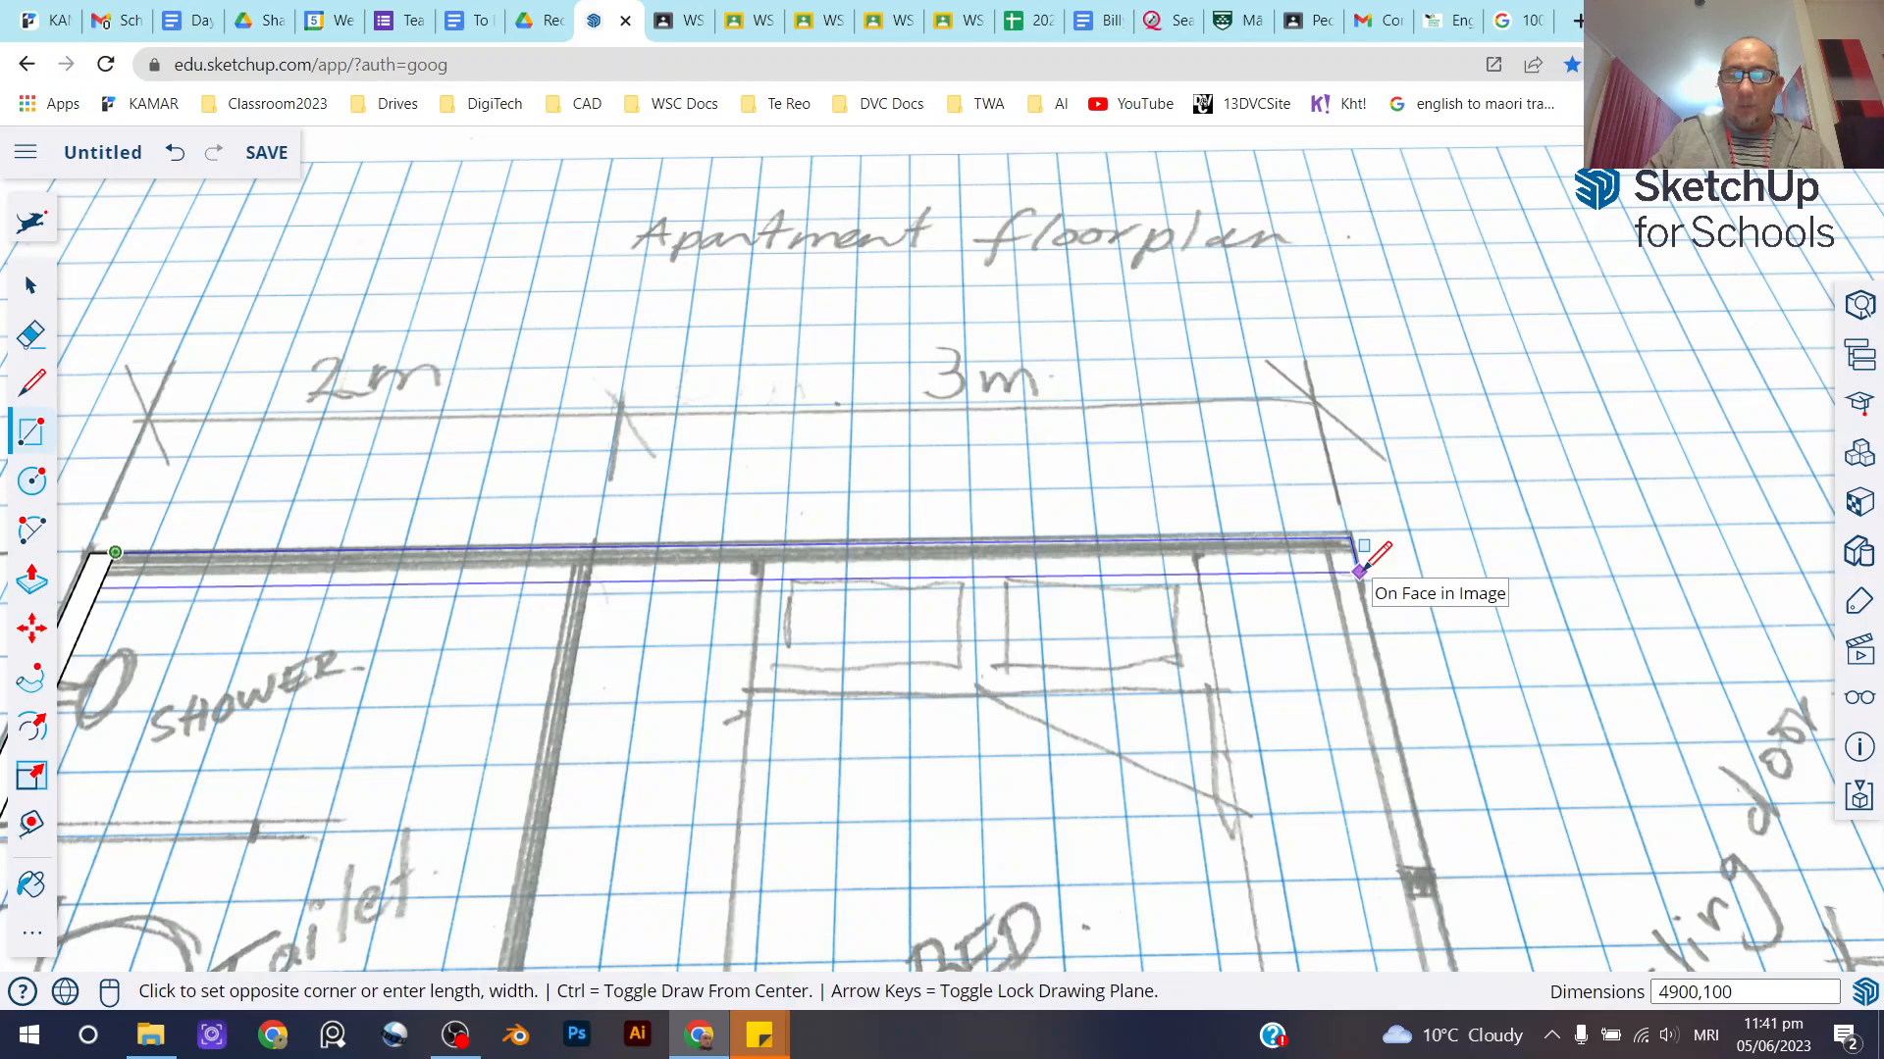
pyautogui.press('Return')
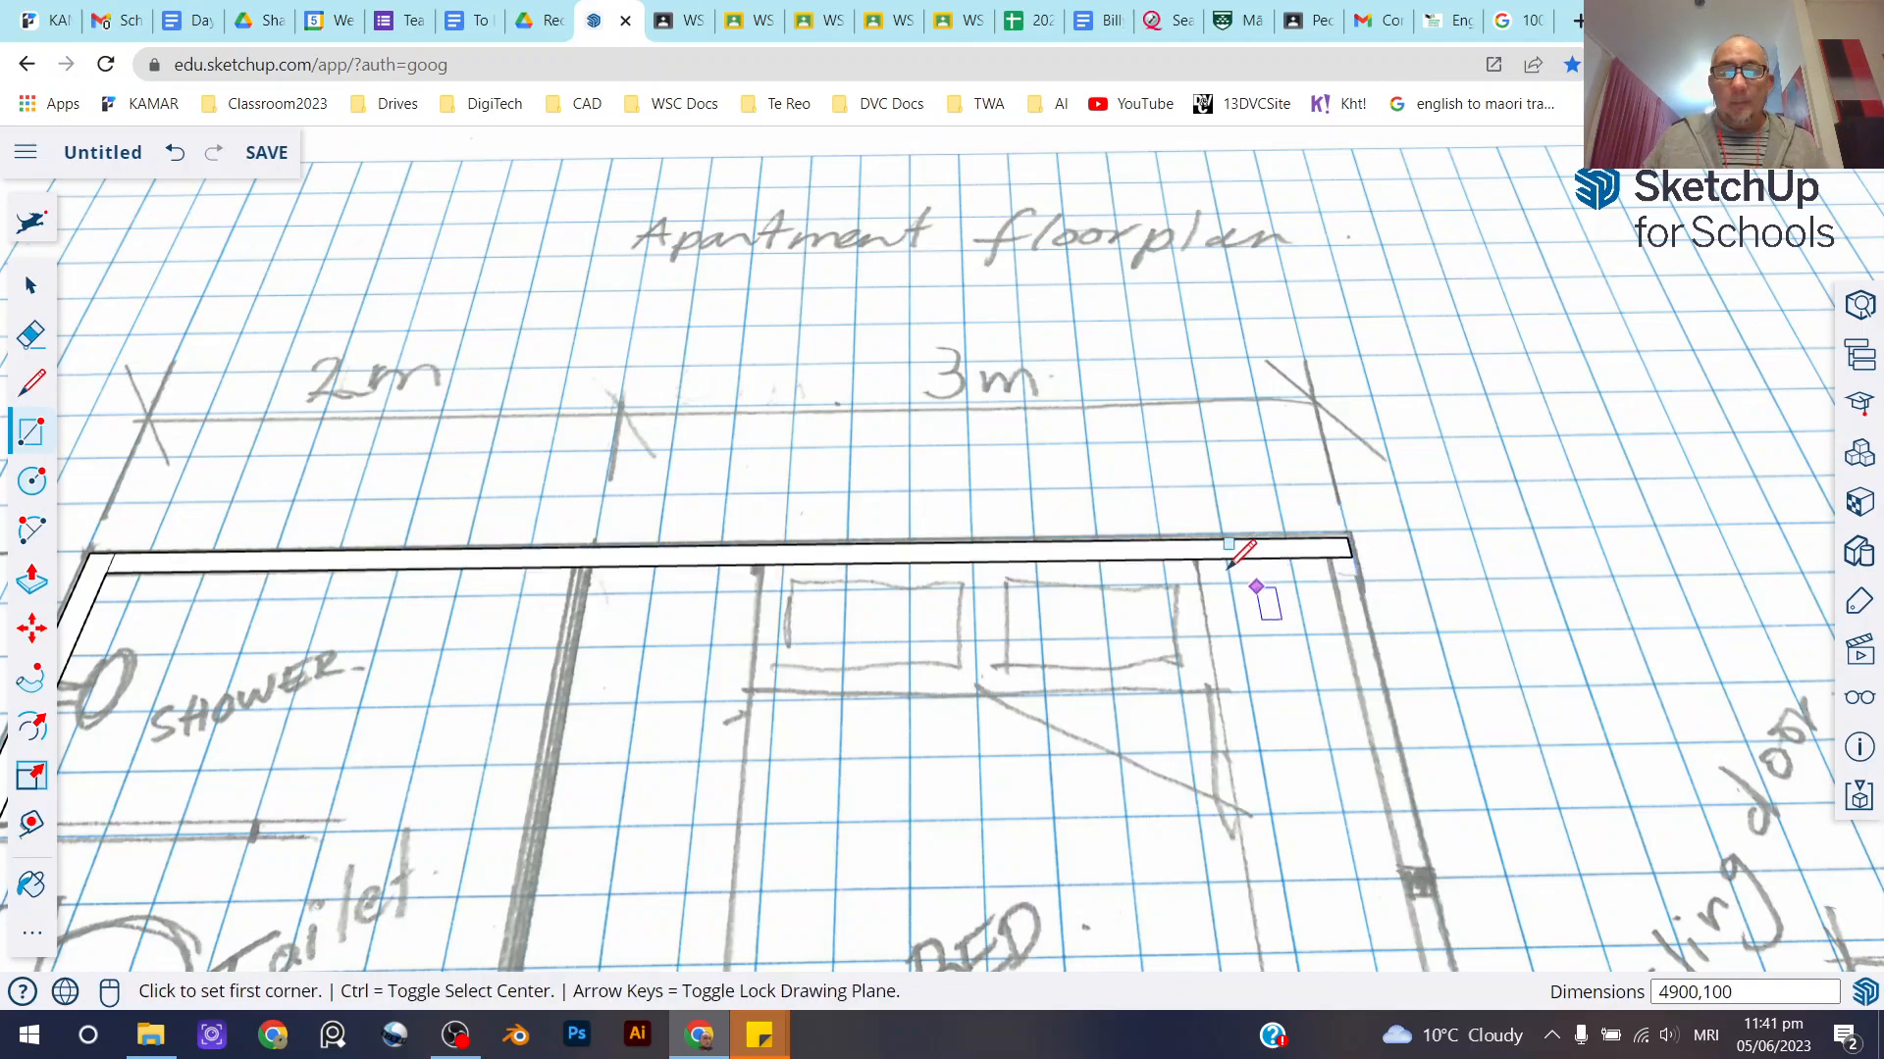
# Place a Tape Measure guide point 1800 mm from the inner corner by the shower, along the inner edge of the wall behind the bed
pyautogui.moveTo(474, 548); pyautogui.dragTo(356, 620, button='middle')
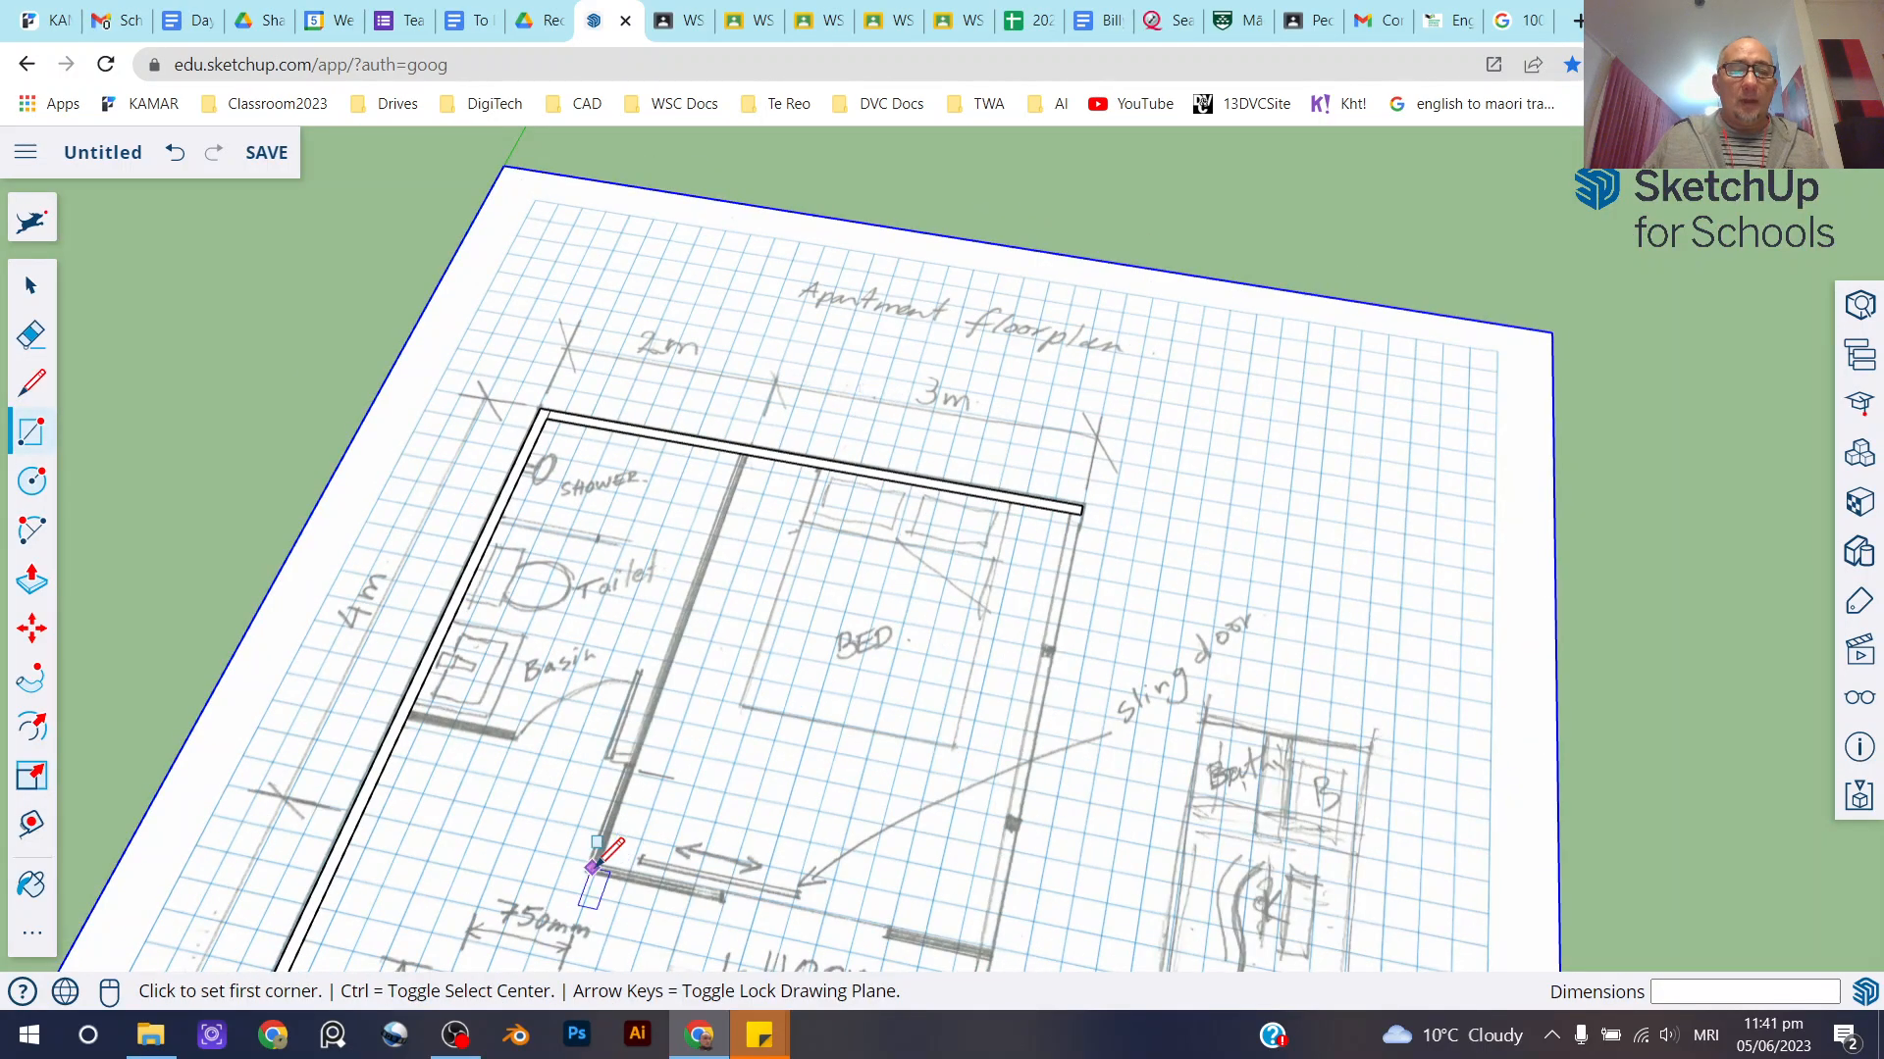
pyautogui.scroll(5, 755, 436)
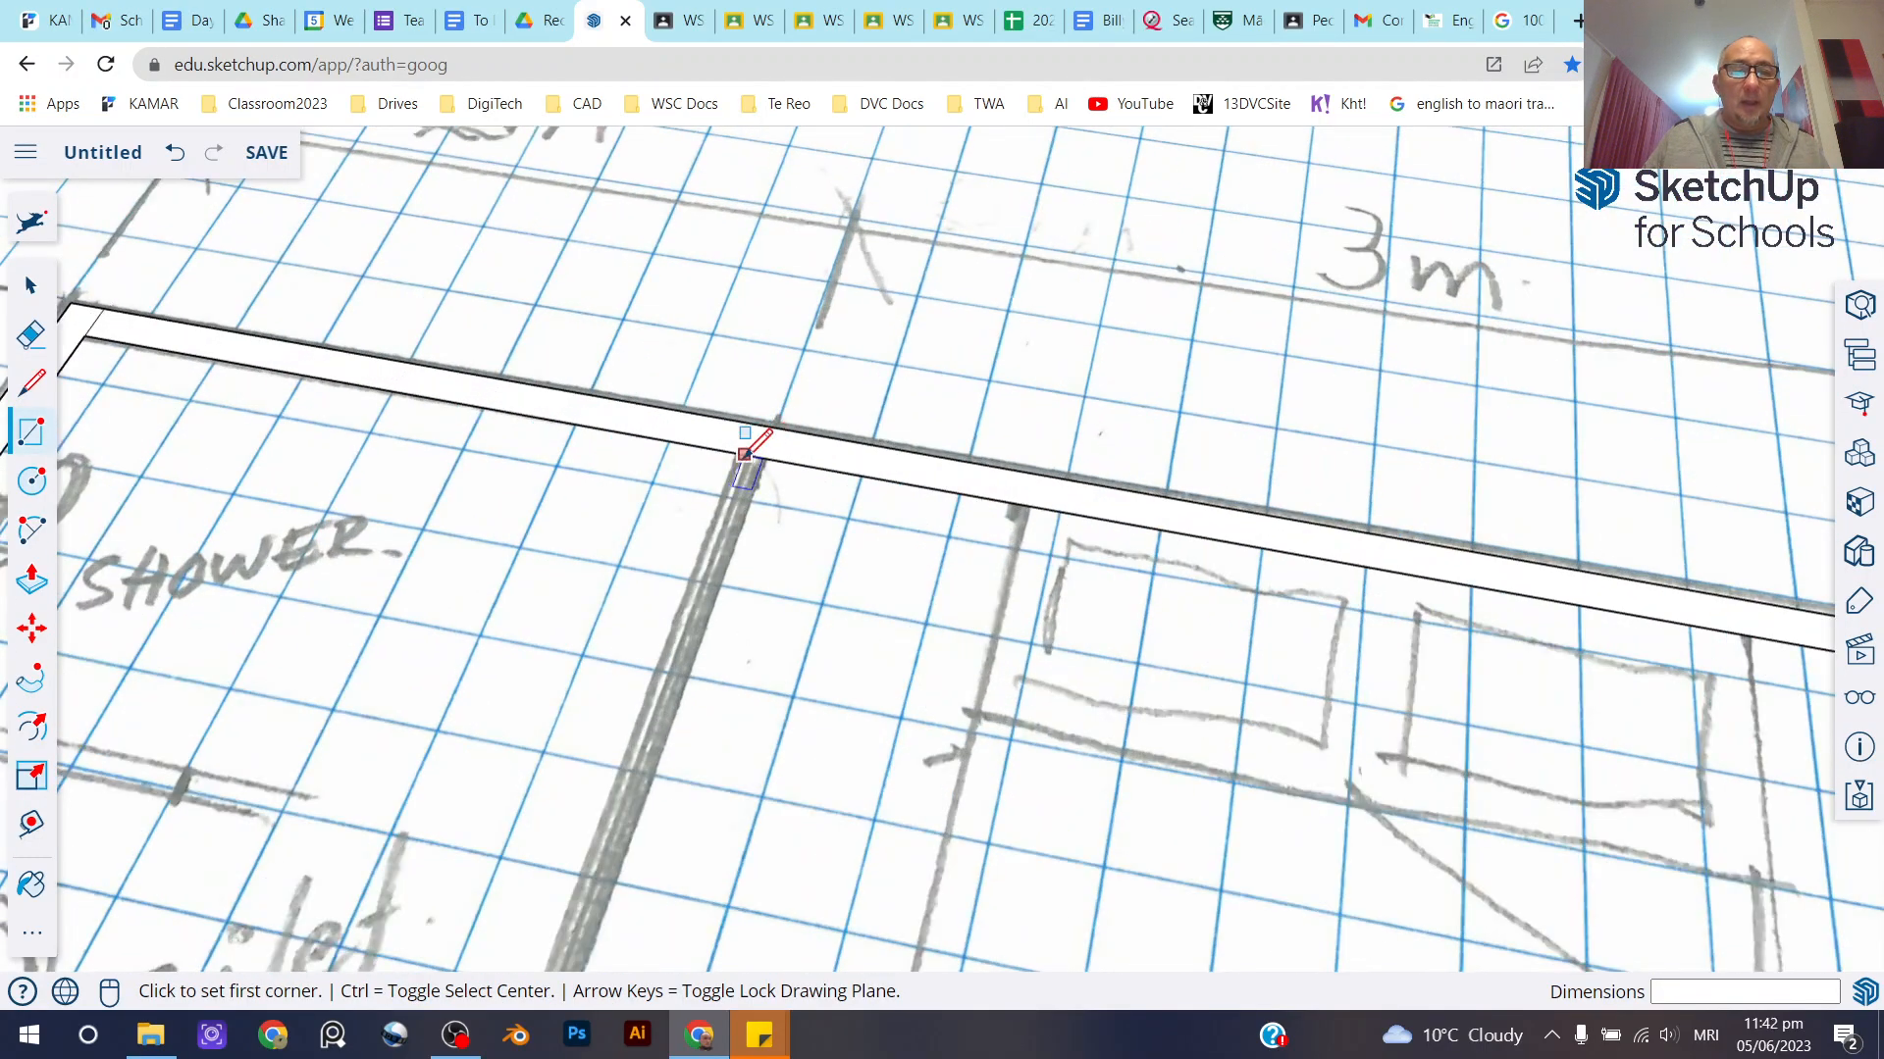
pyautogui.scroll(-3, 764, 438)
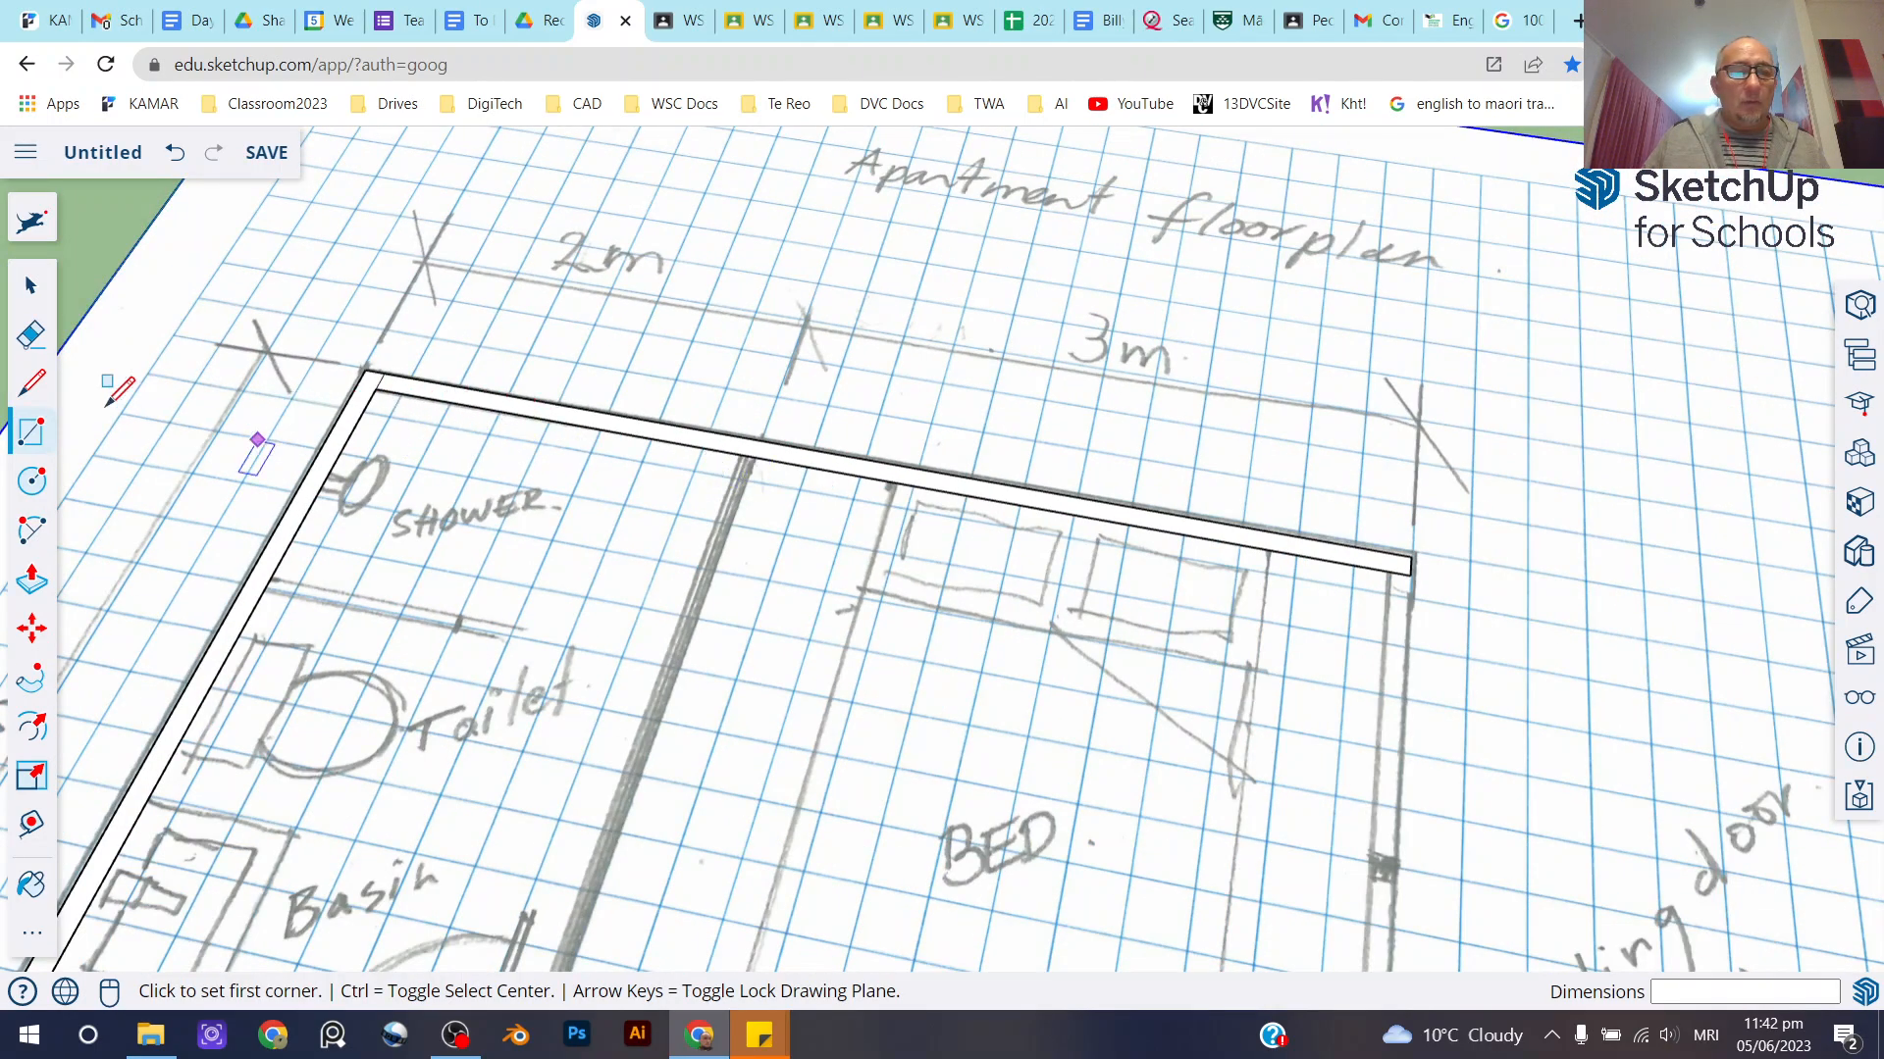
pyautogui.click(36, 385)
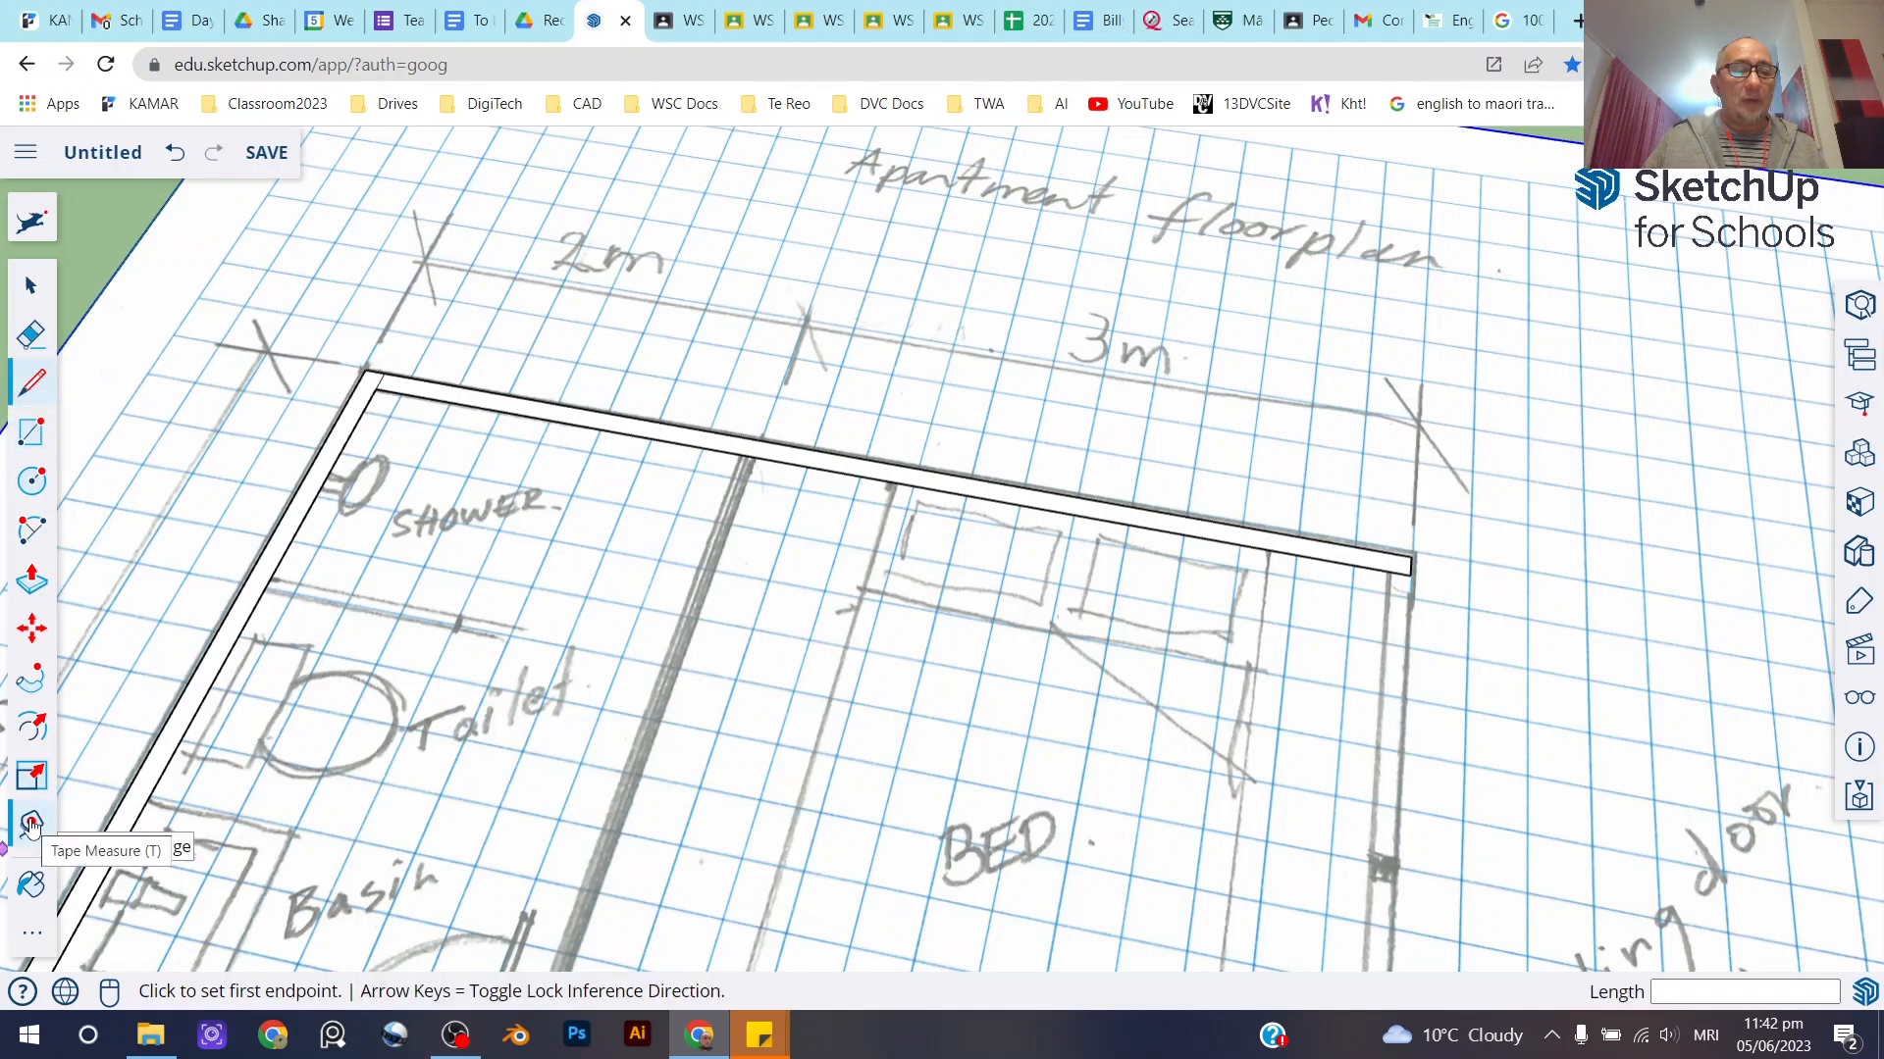
pyautogui.click(32, 824)
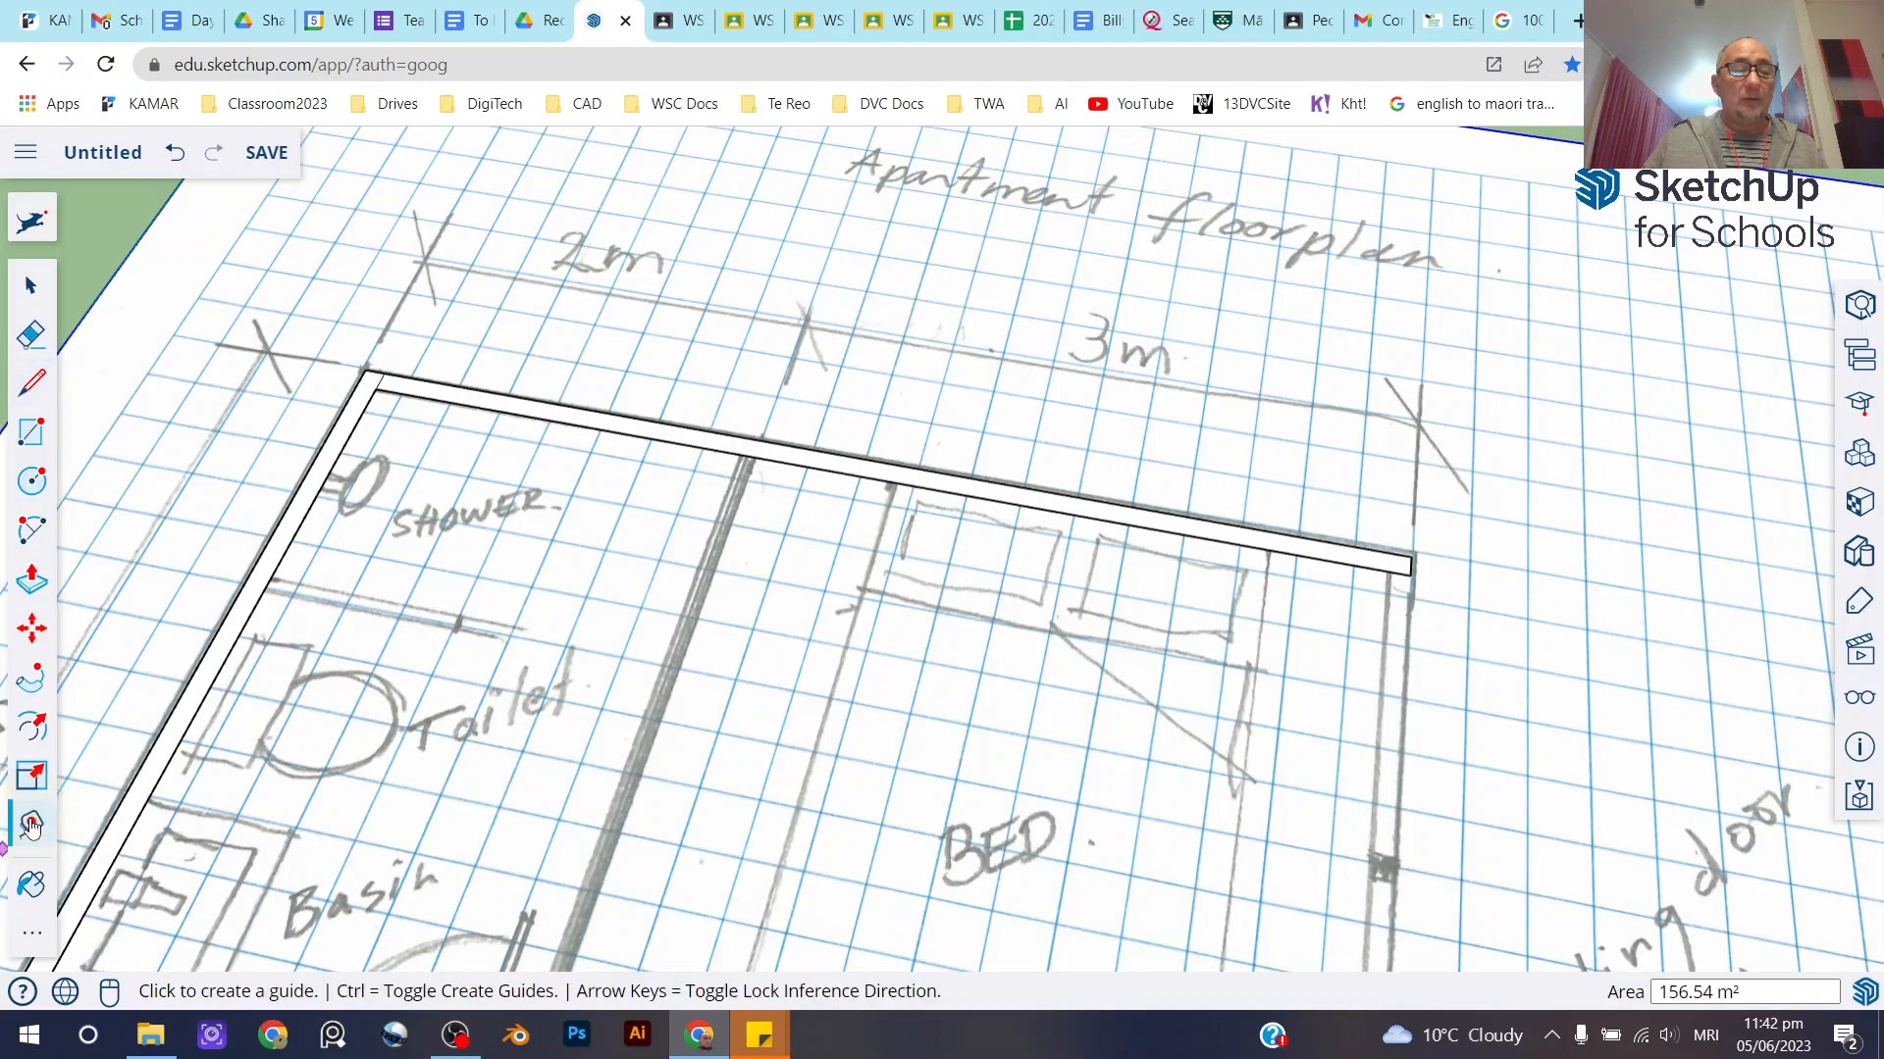
pyautogui.click(378, 383)
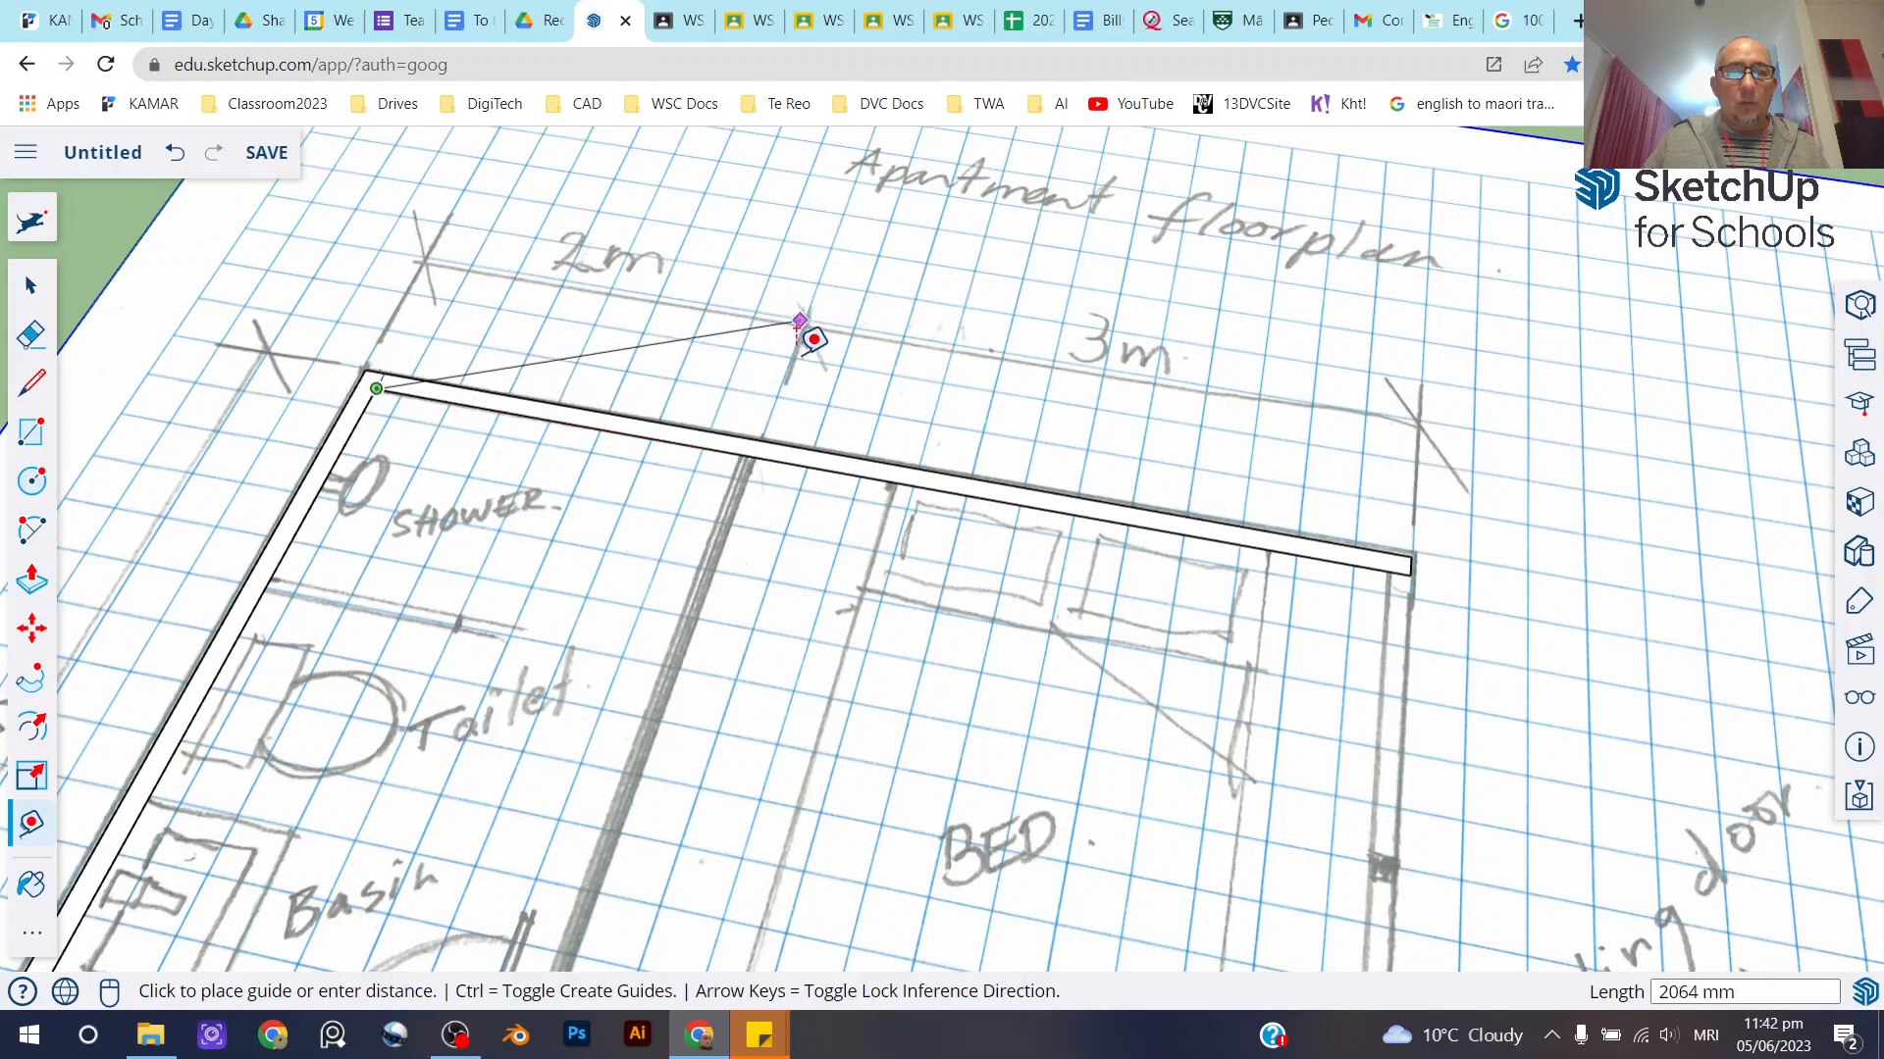
pyautogui.scroll(3, 756, 444)
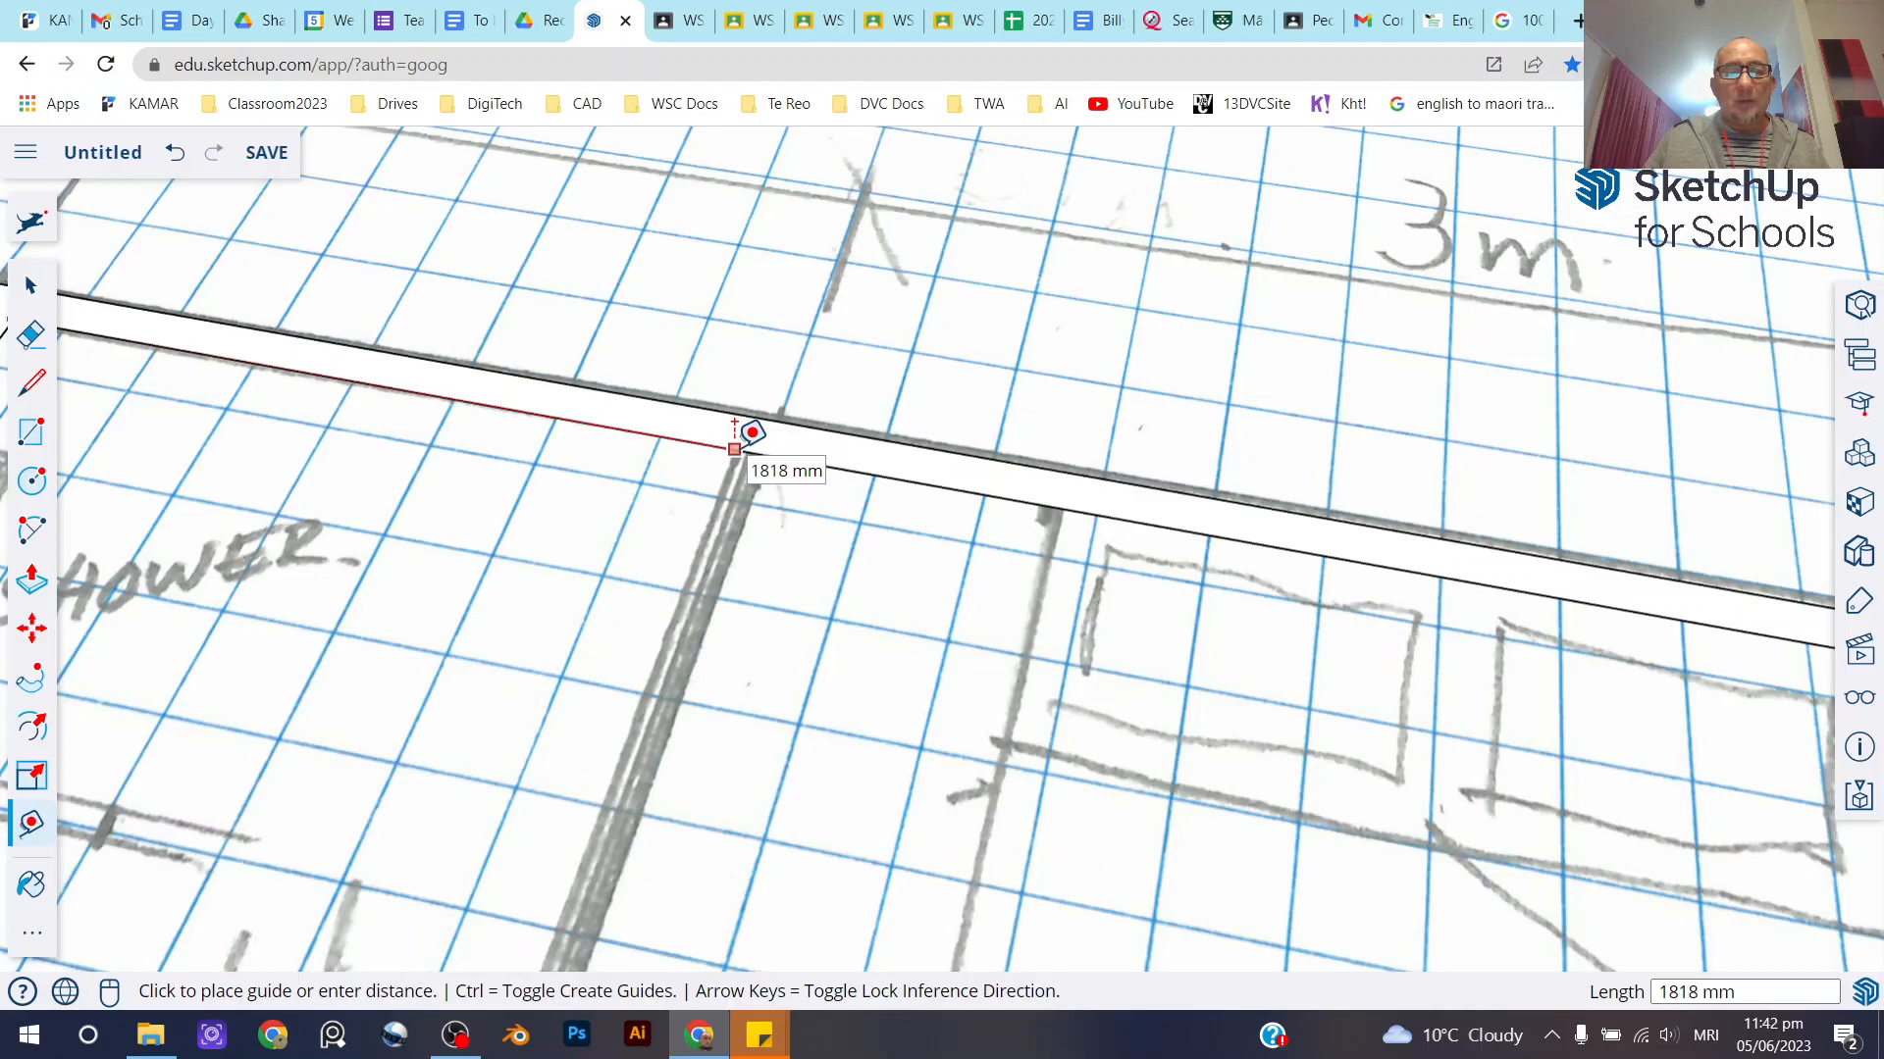
pyautogui.write('1800')
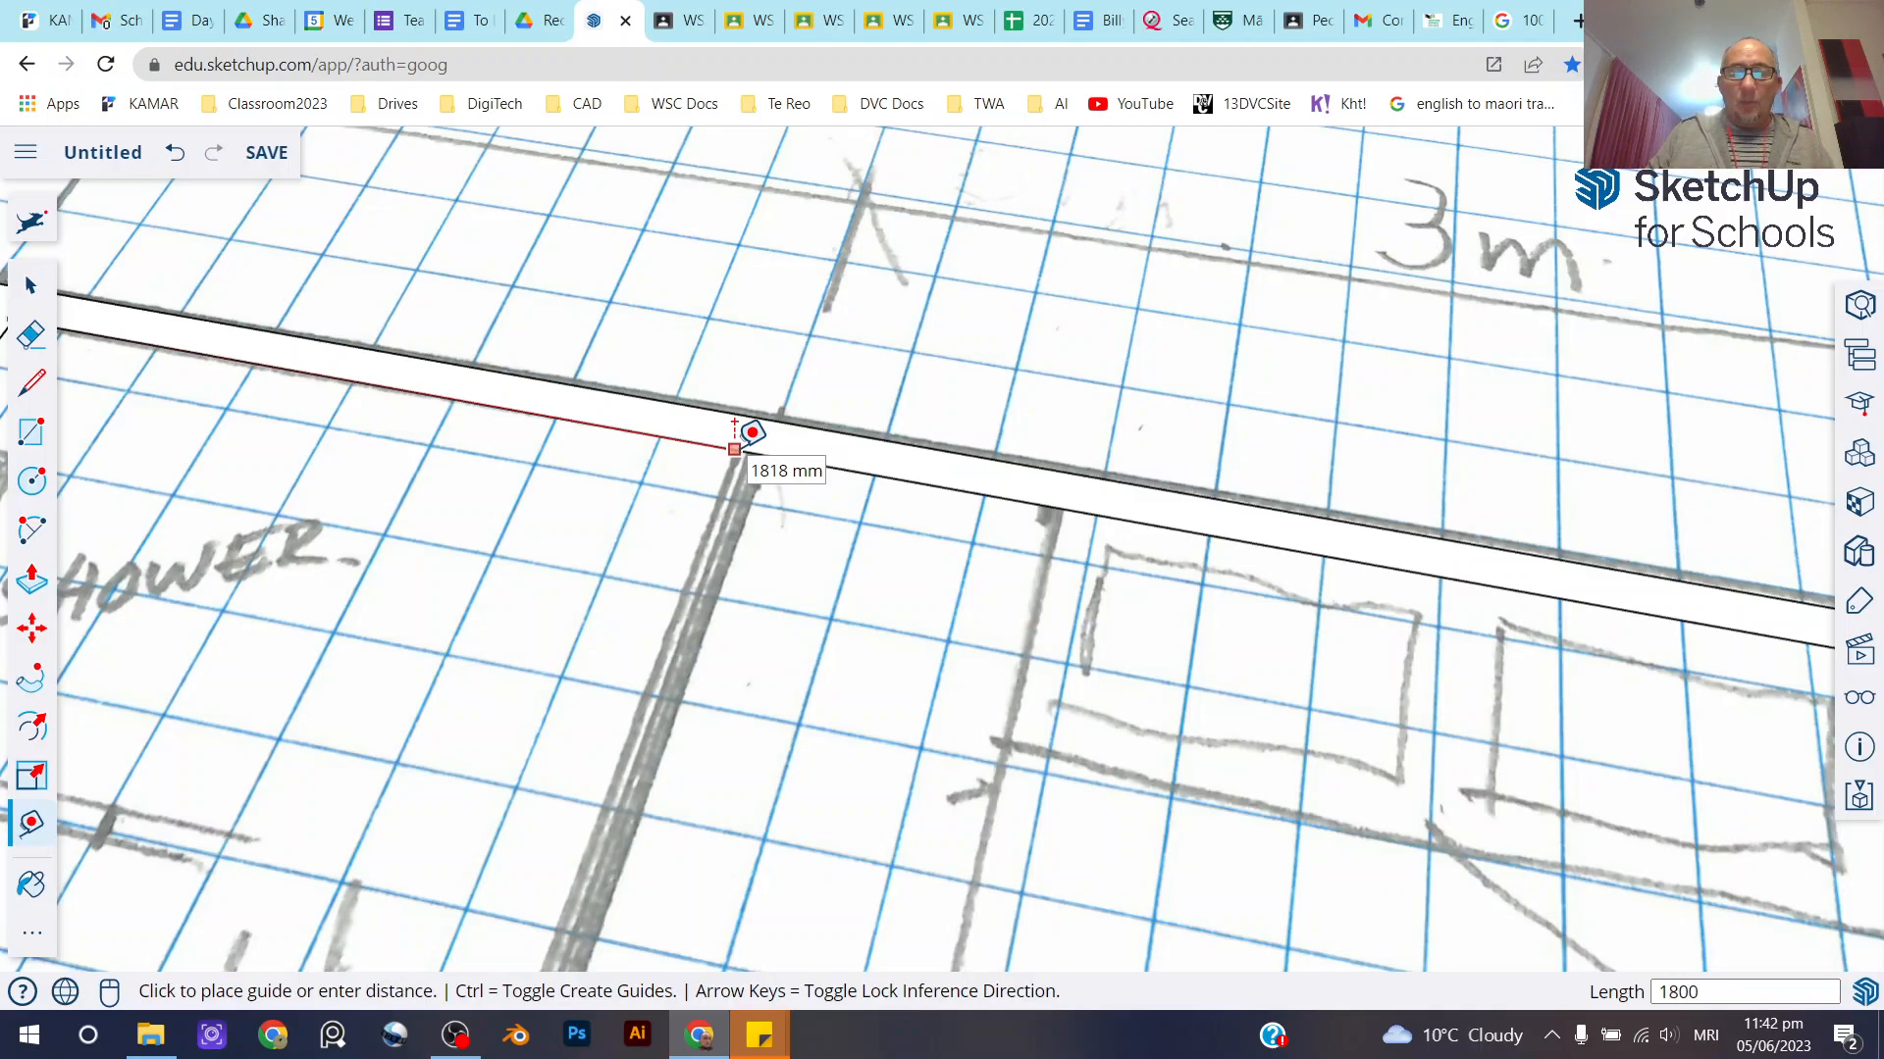
pyautogui.press('Return')
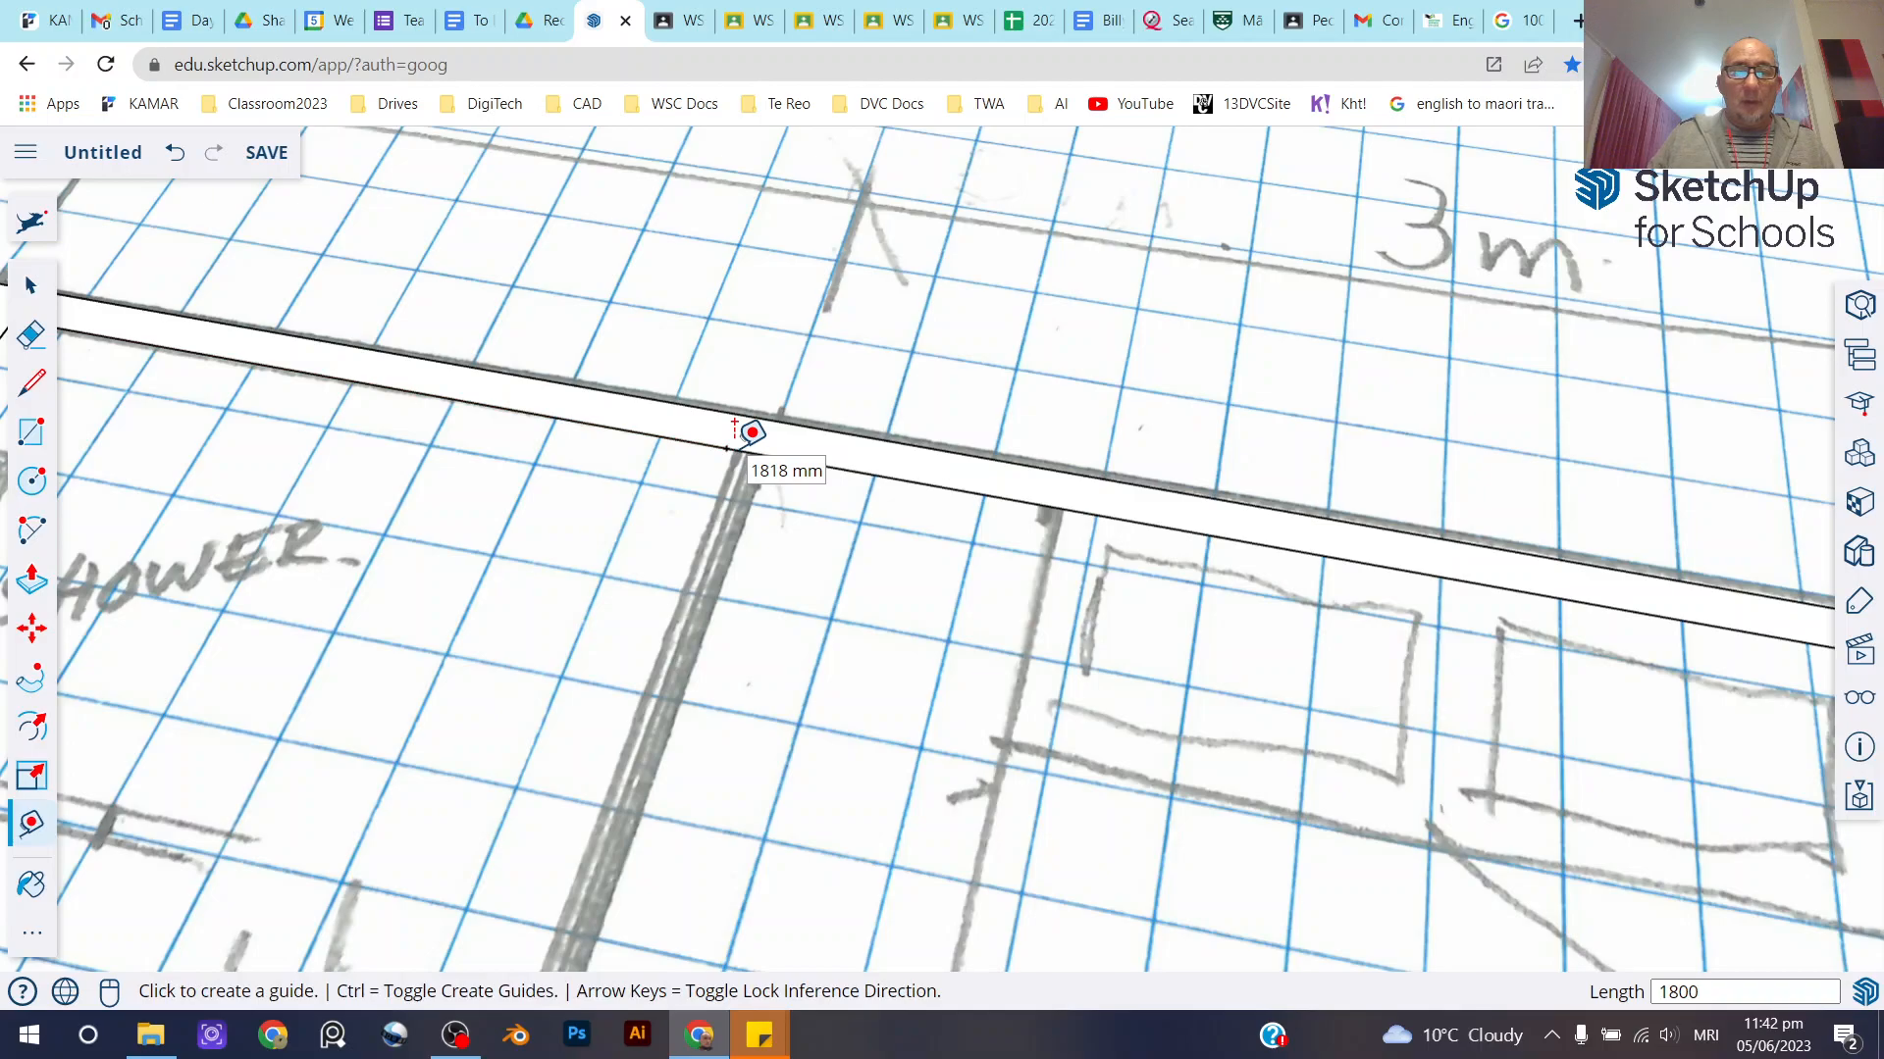
pyautogui.click(44, 292)
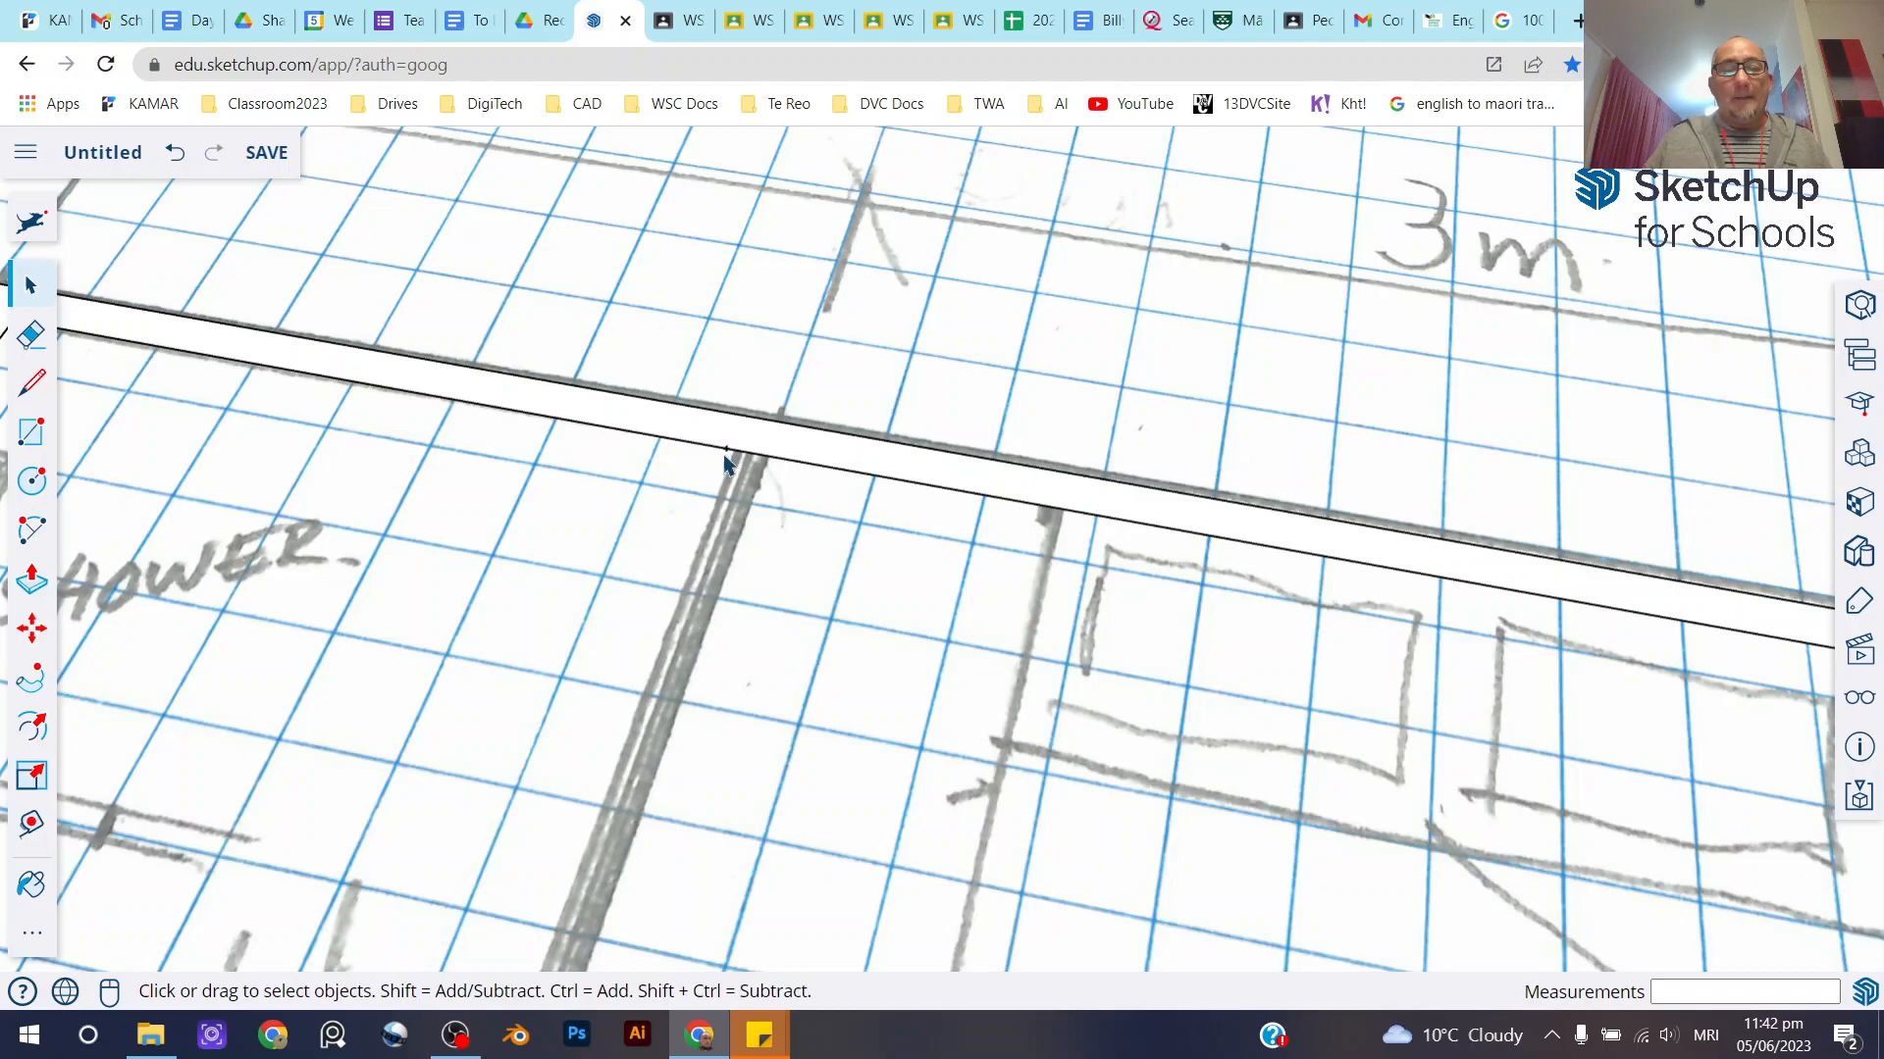
# Draw the partition wall between the bathroom and bedroom as a 4000 x 100 mm rectangle, starting from the 1800 mm guide point
pyautogui.scroll(-3, 750, 424)
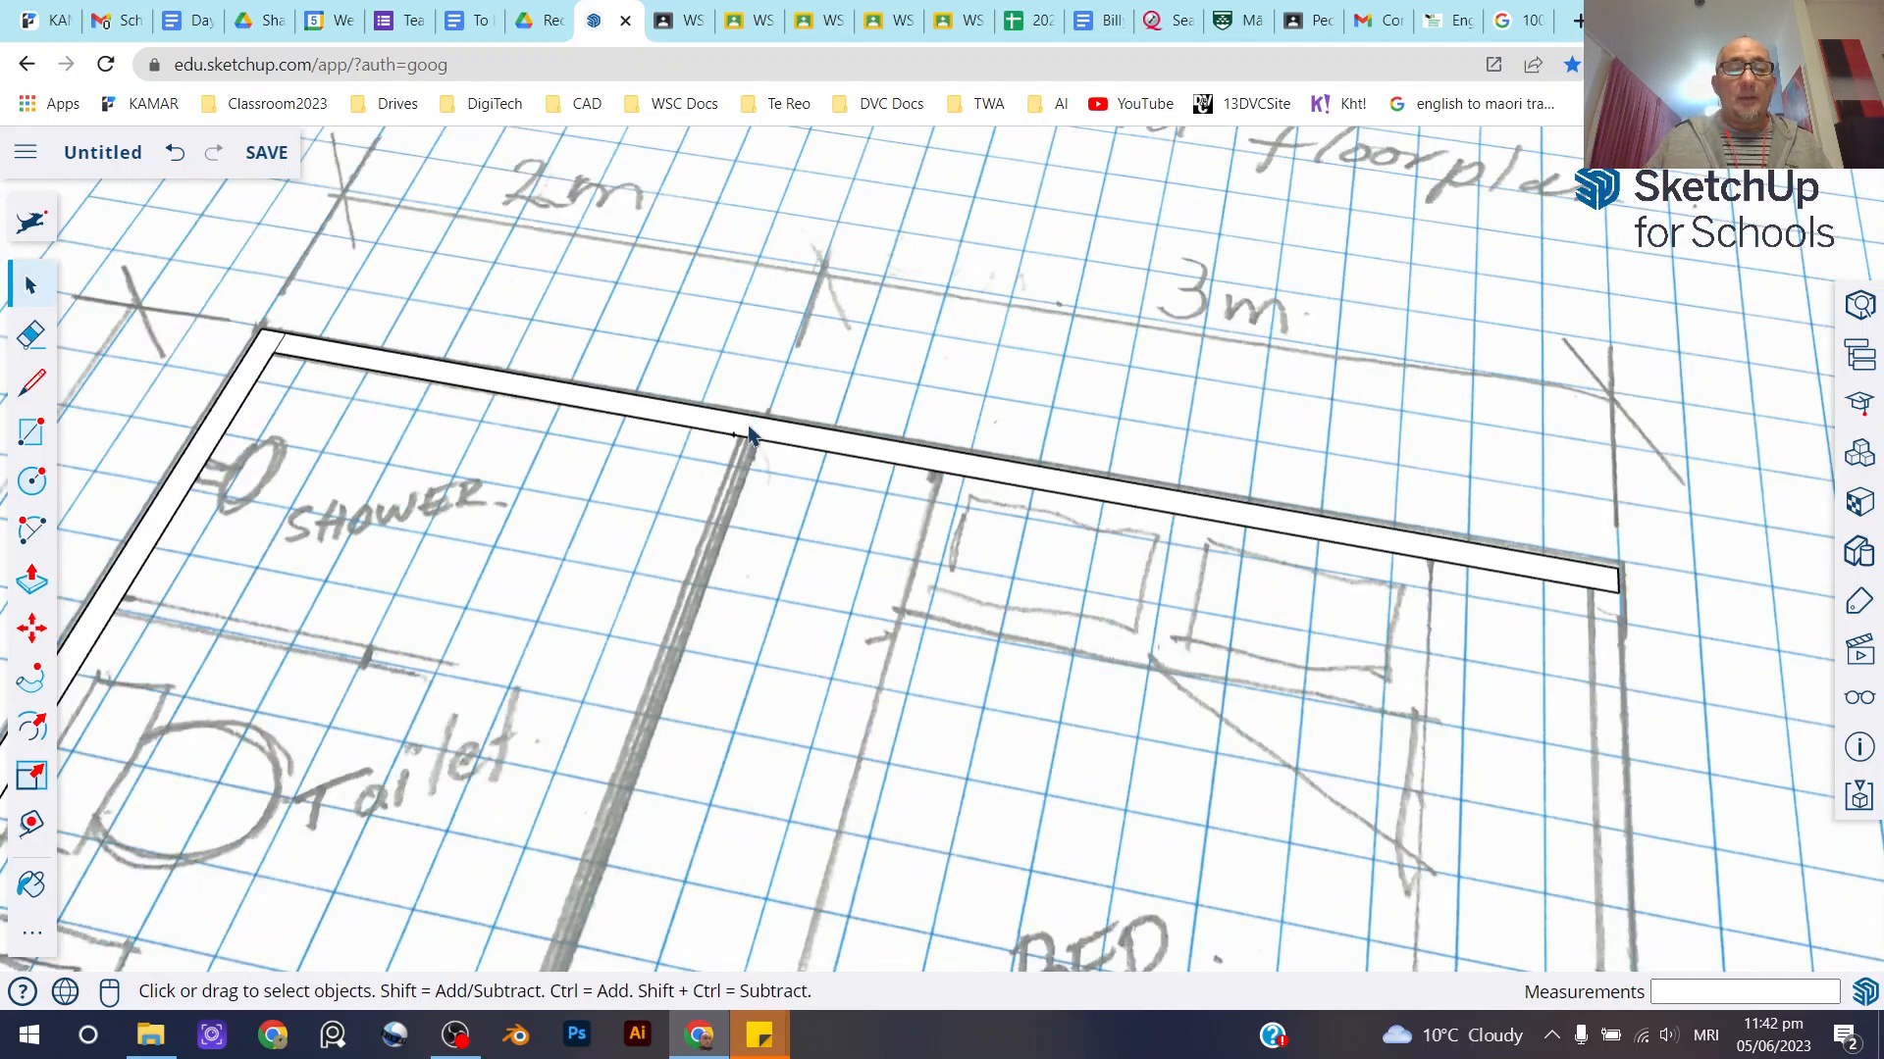
pyautogui.scroll(-2, 749, 434)
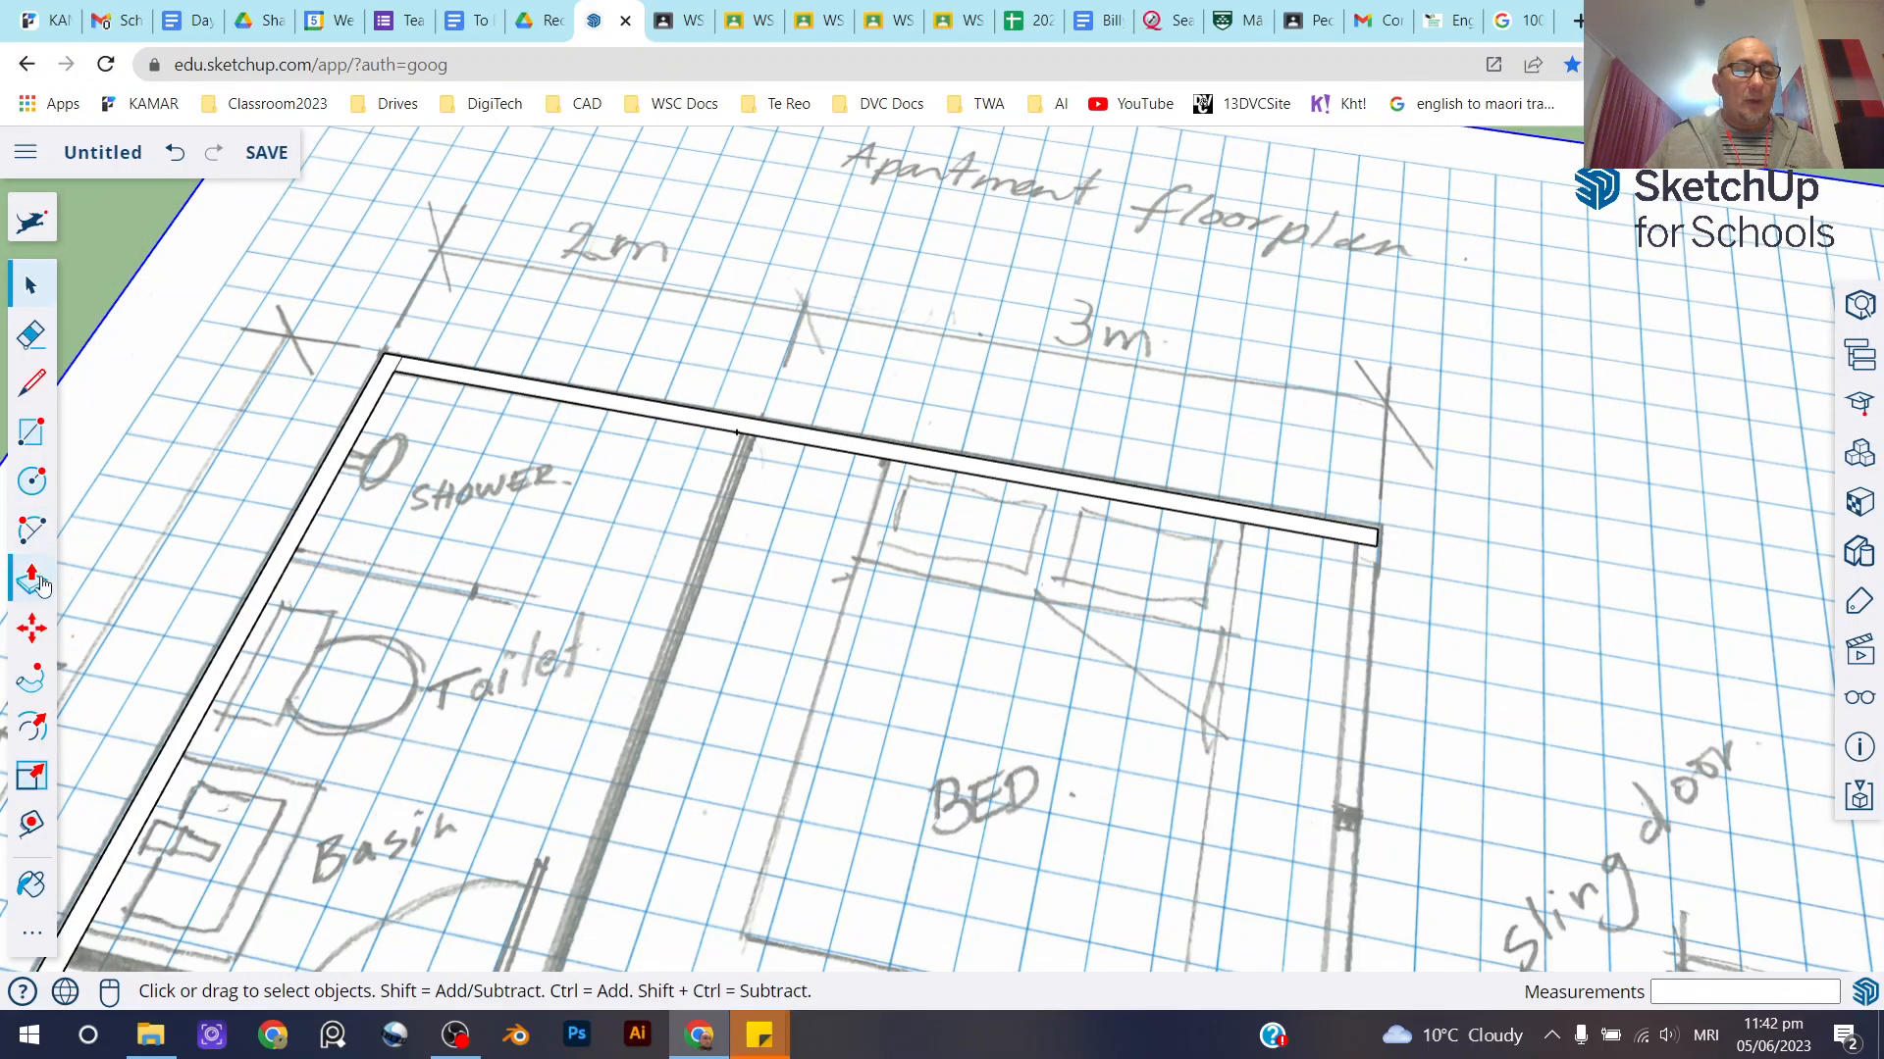
pyautogui.click(31, 432)
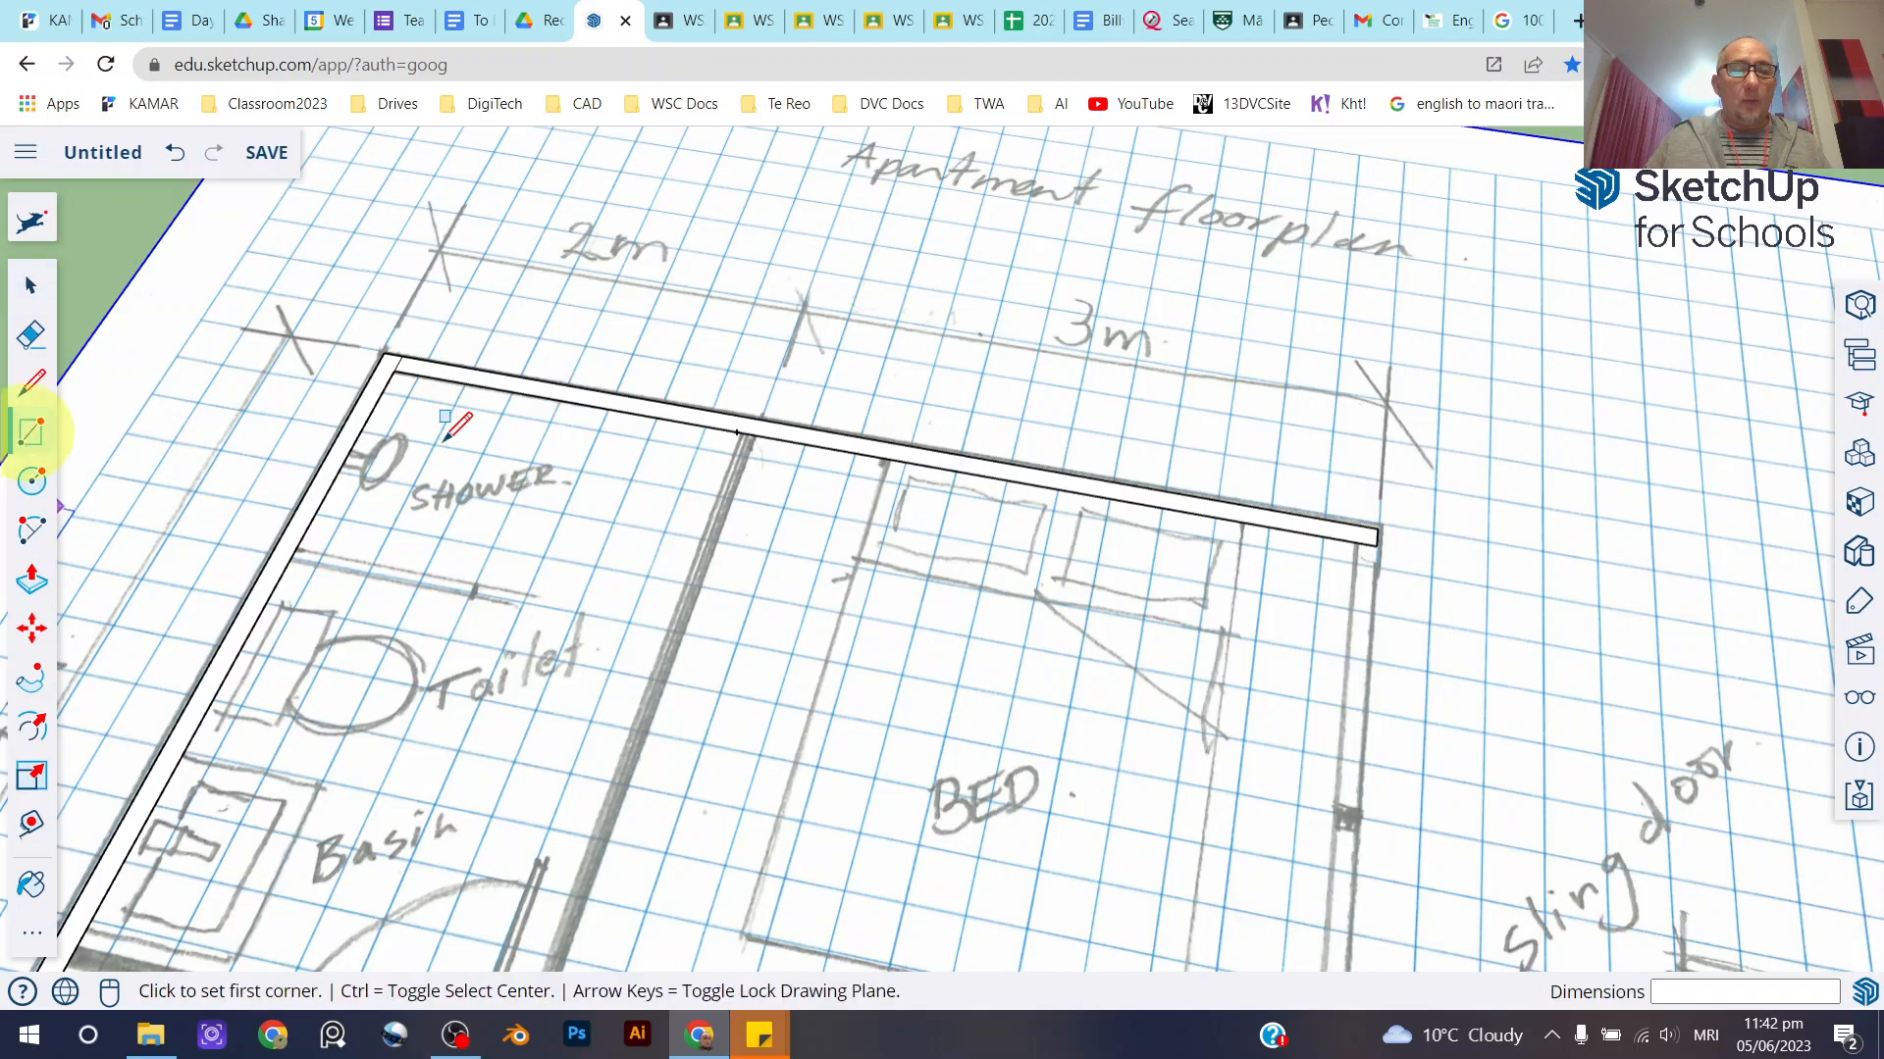
pyautogui.click(737, 430)
pyautogui.scroll(-3, 769, 547)
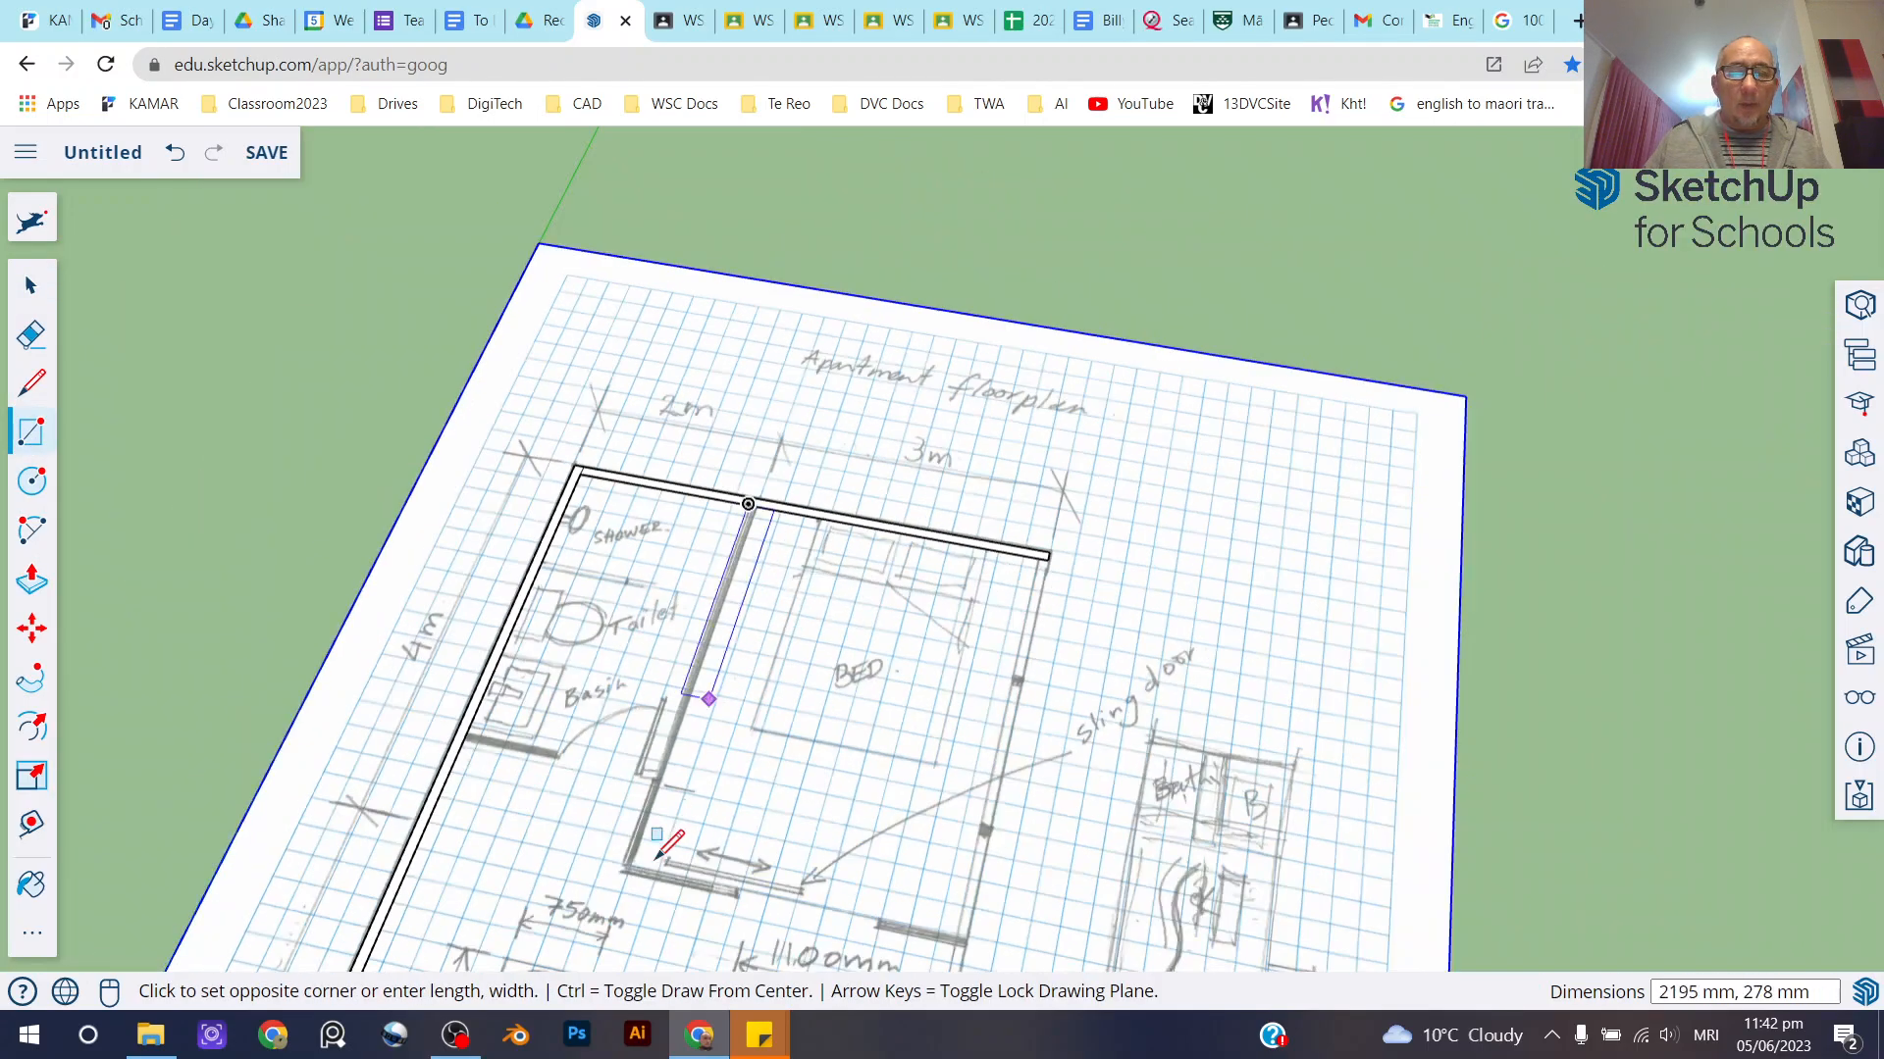
pyautogui.scroll(3, 633, 898)
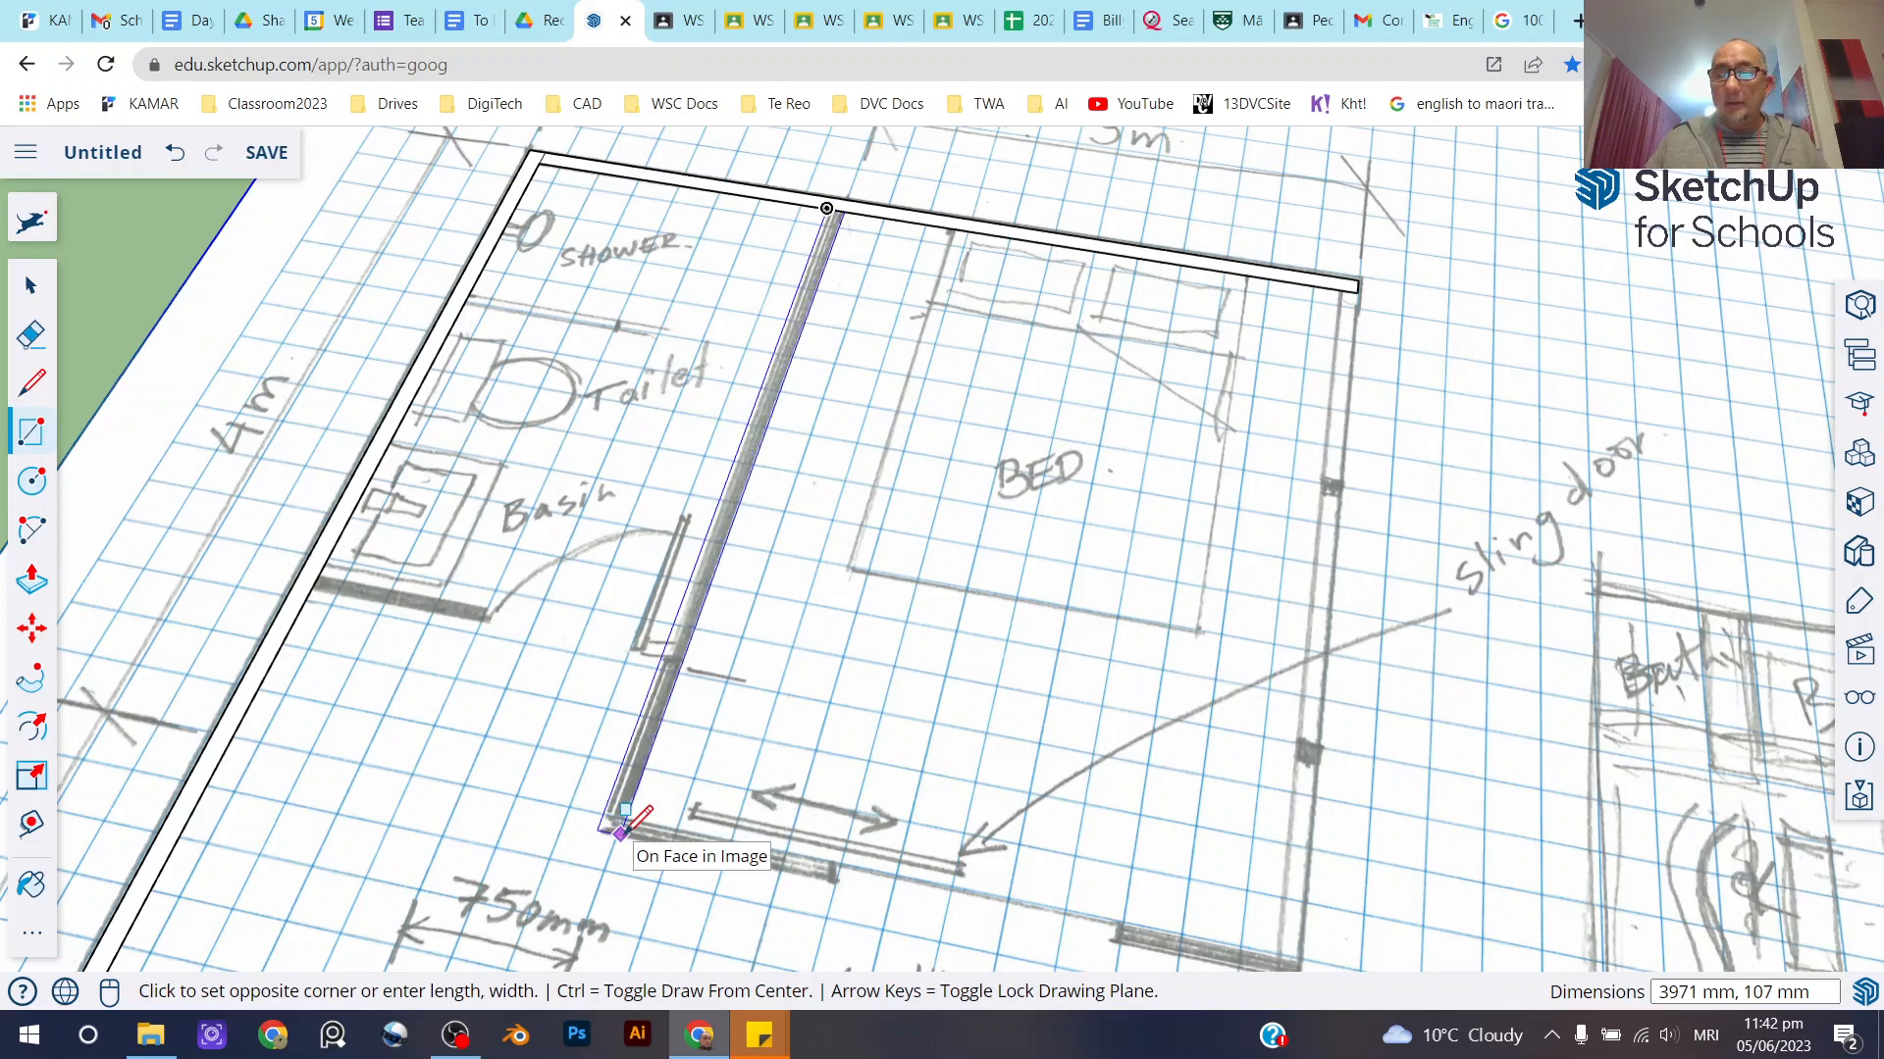
pyautogui.write('4000,10')
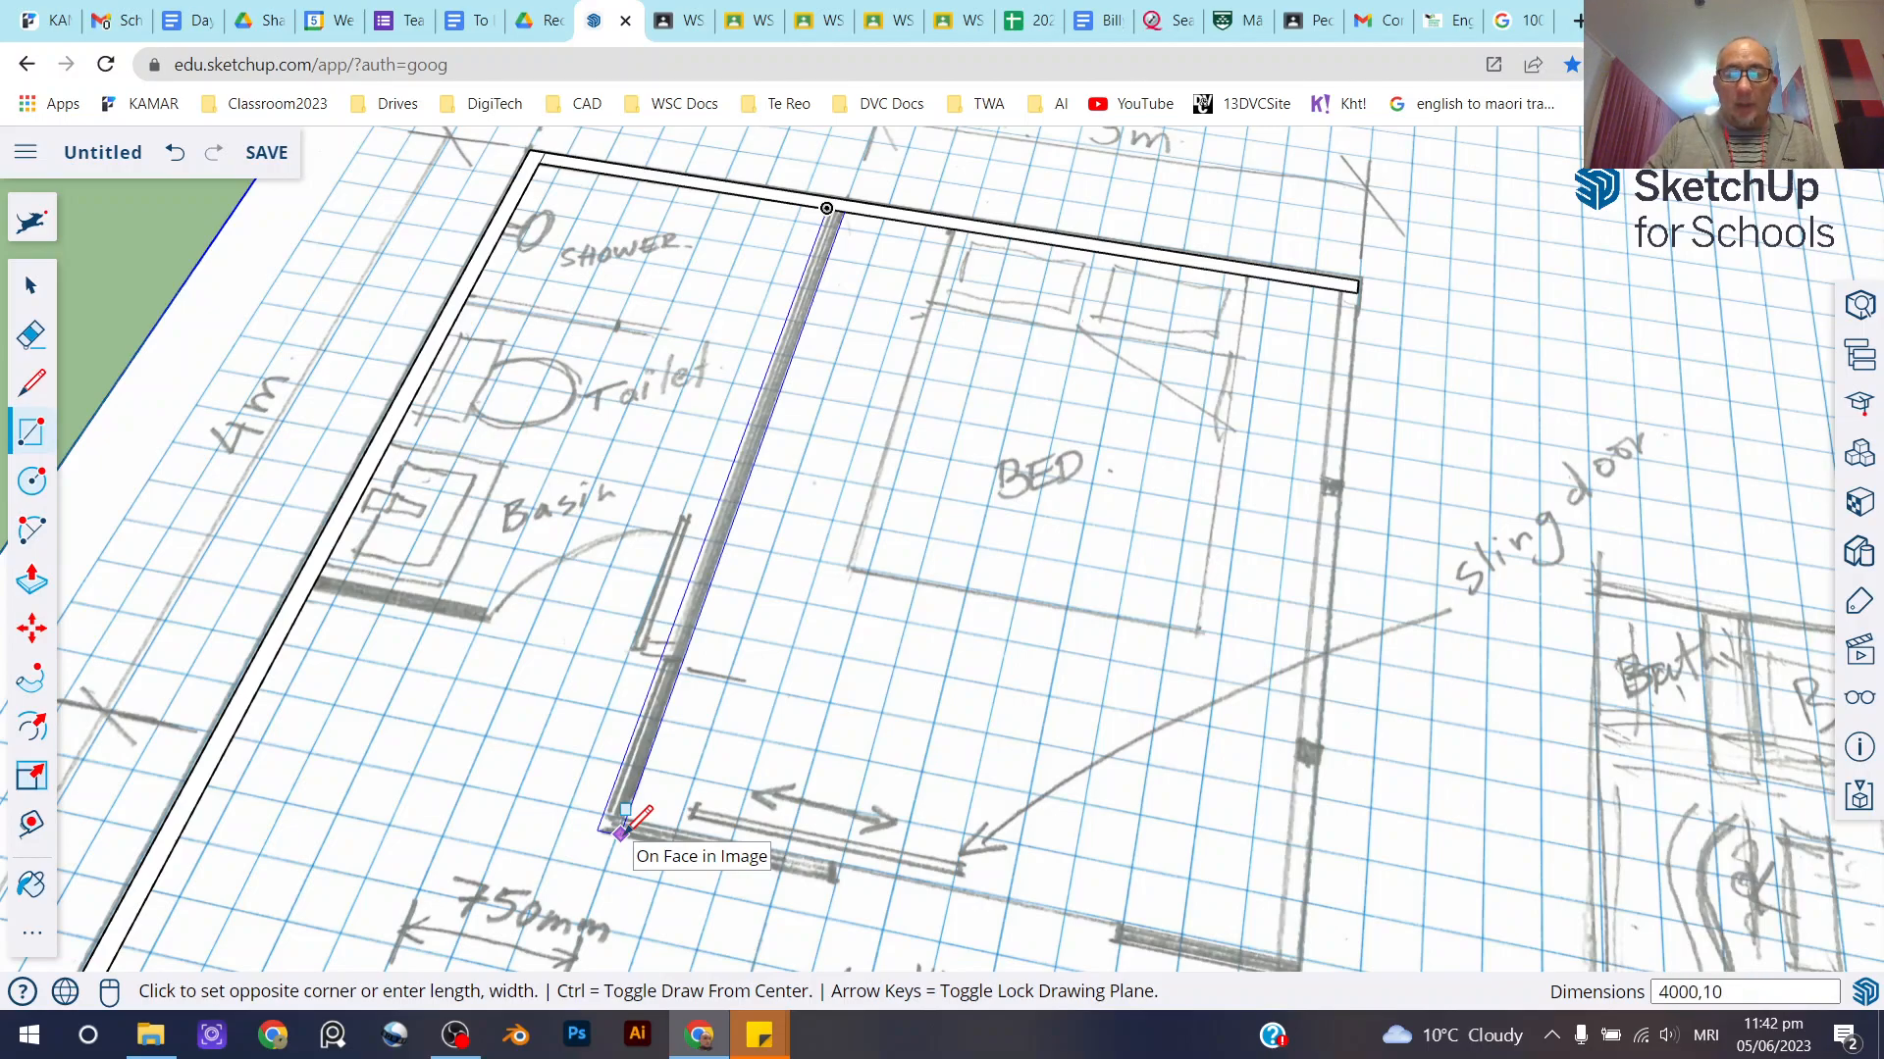
pyautogui.press('Return')
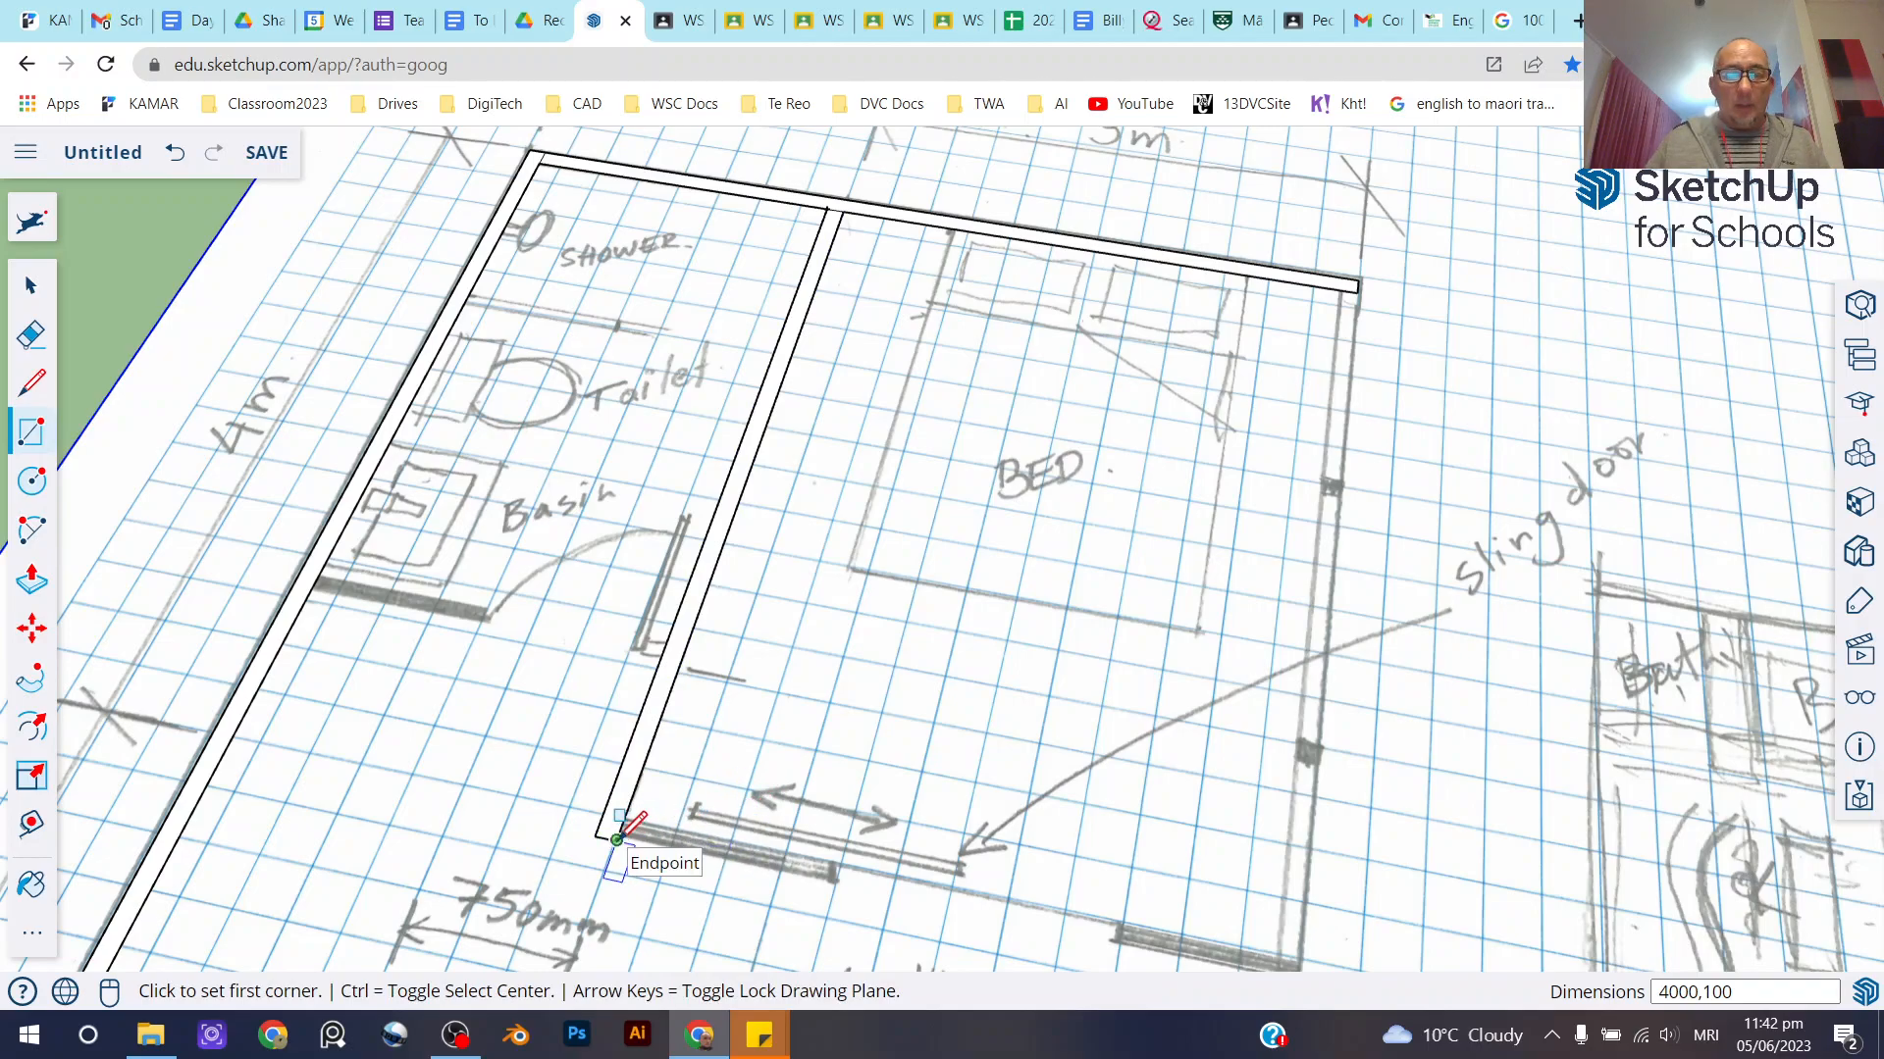
# Draw the wall between the bedroom and kitchen area as a 3000 x 100 mm rectangle from the partition wall's free end corner
pyautogui.click(616, 840)
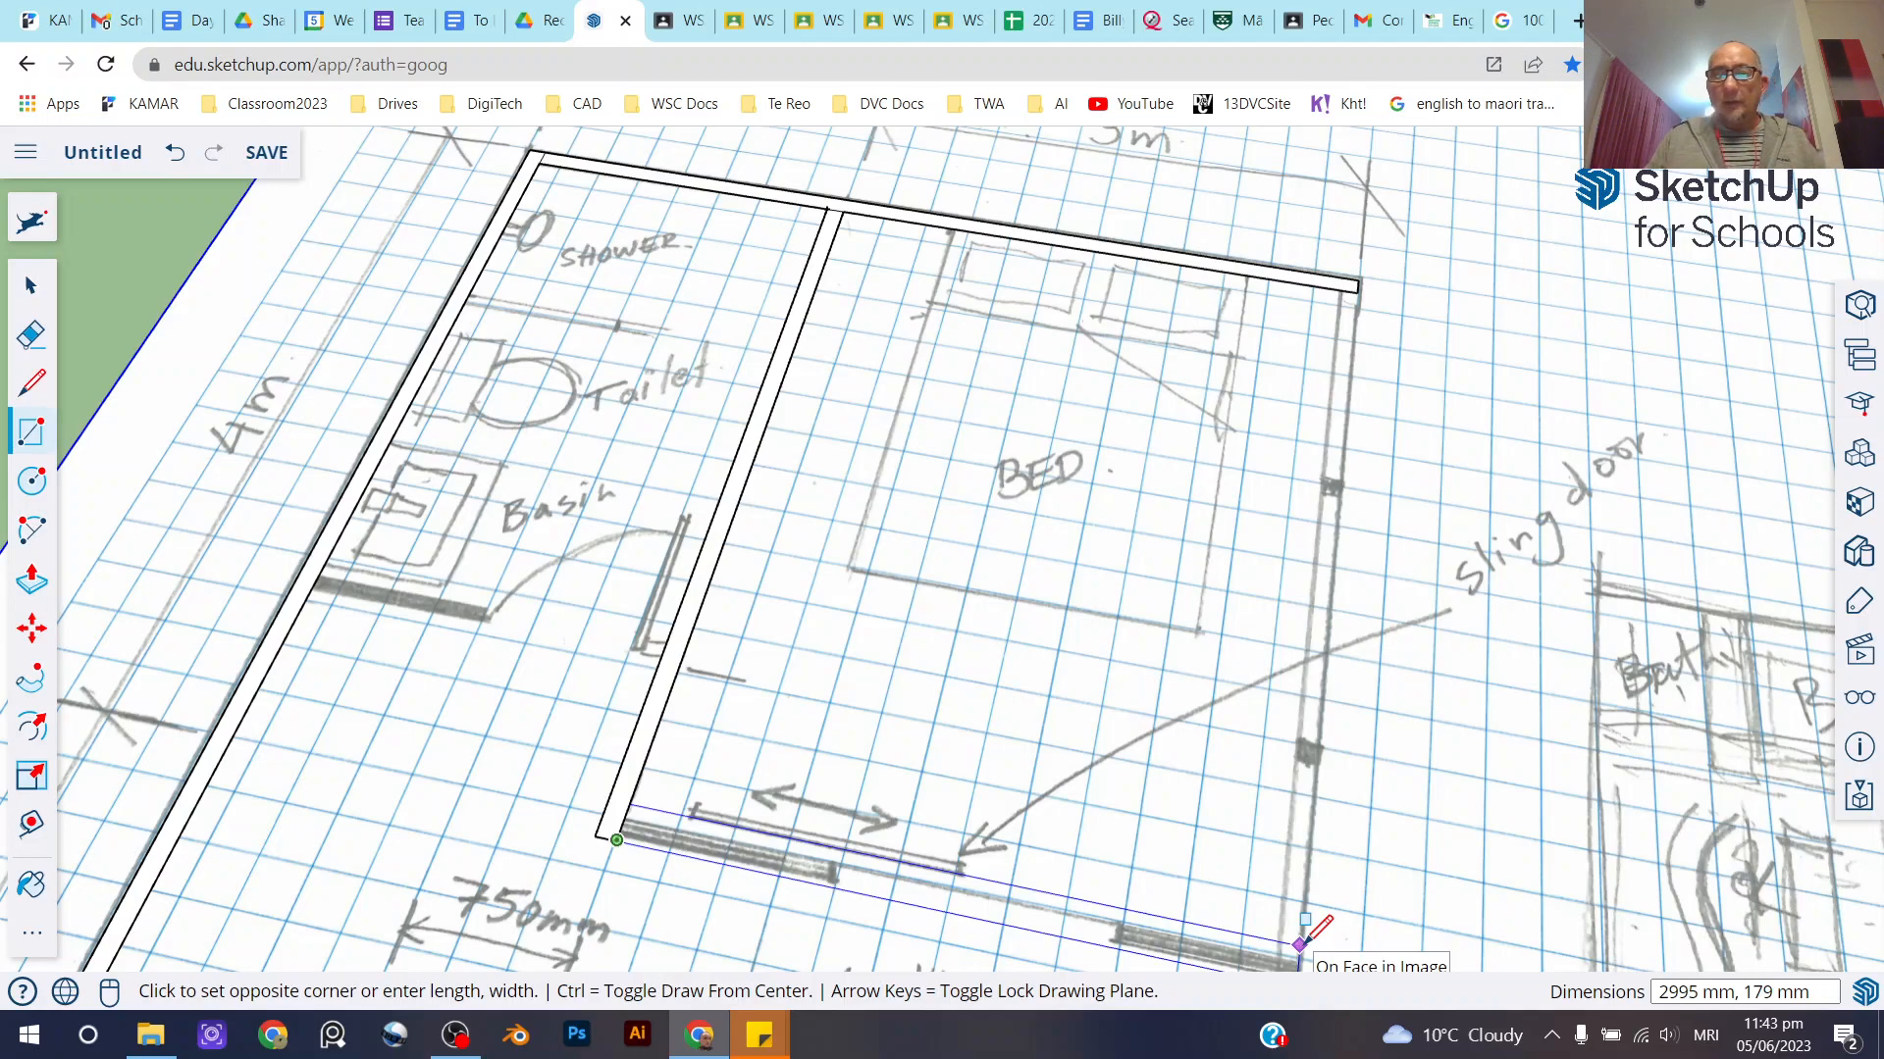
pyautogui.write('3000,10')
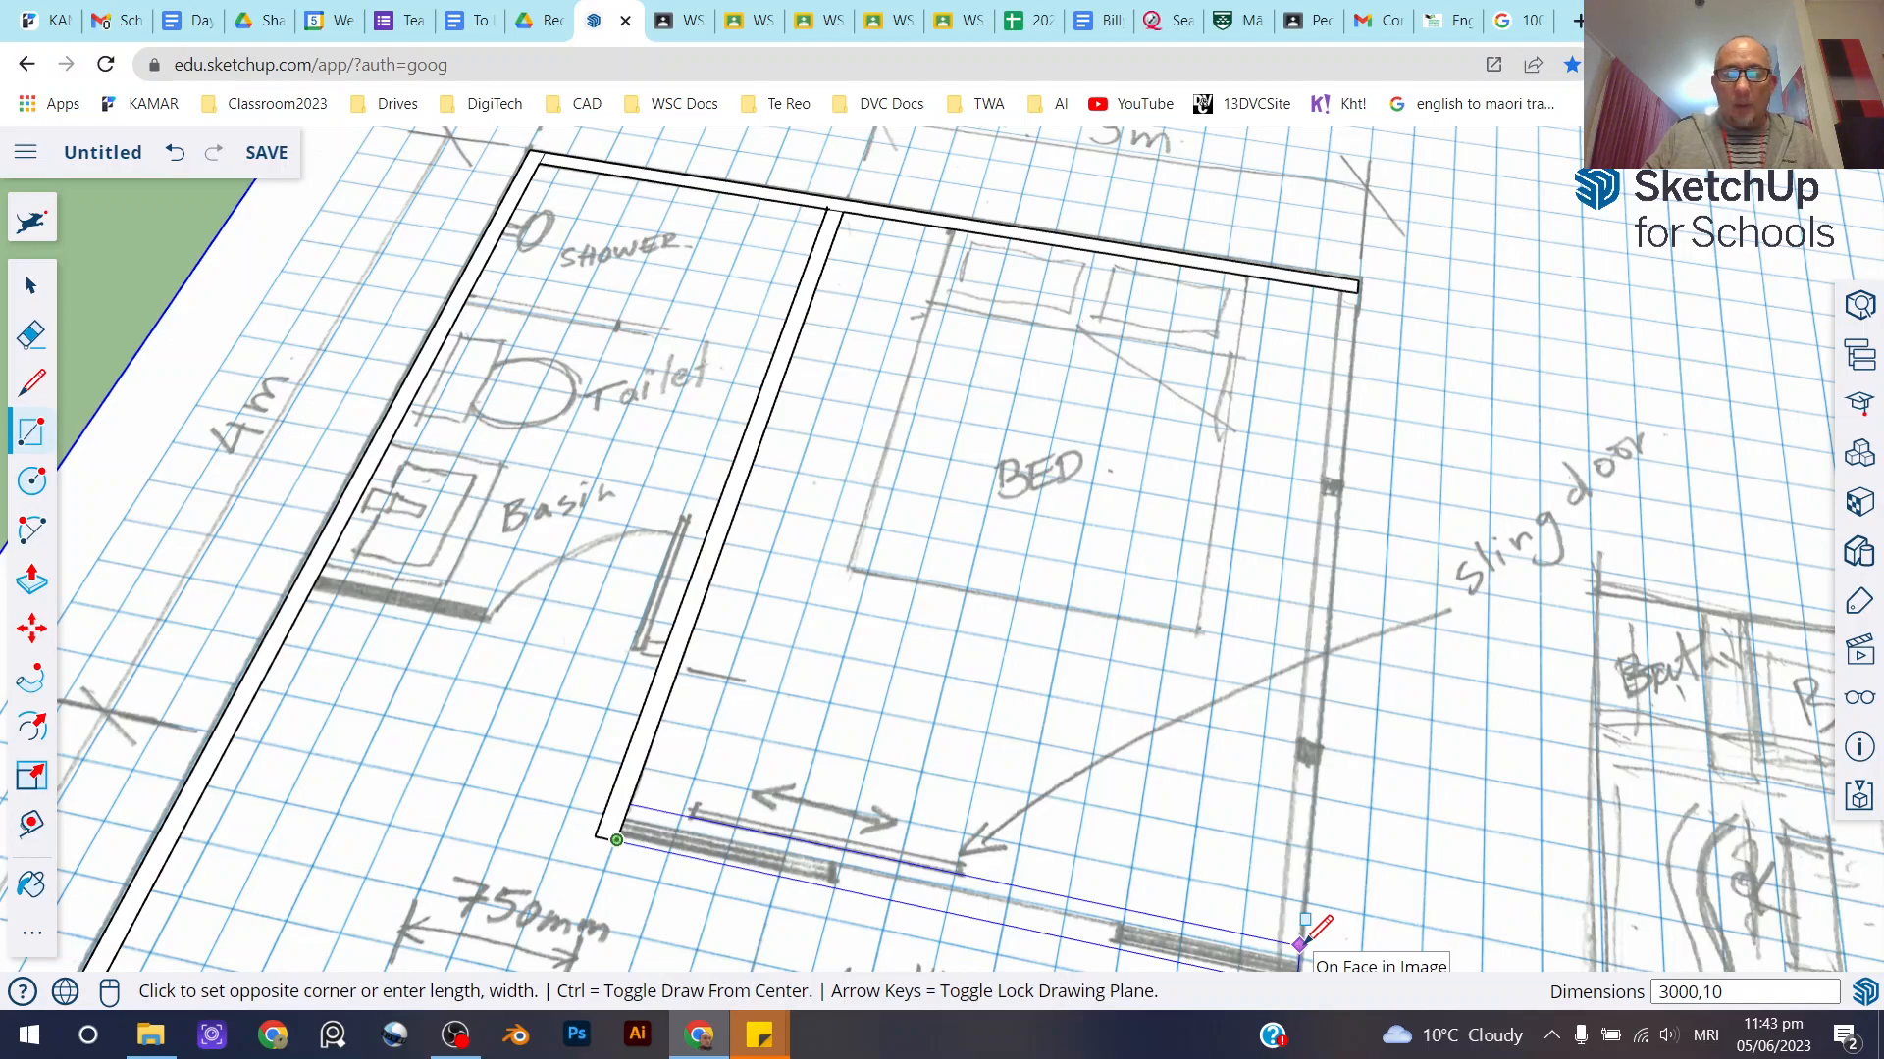
pyautogui.press('Return')
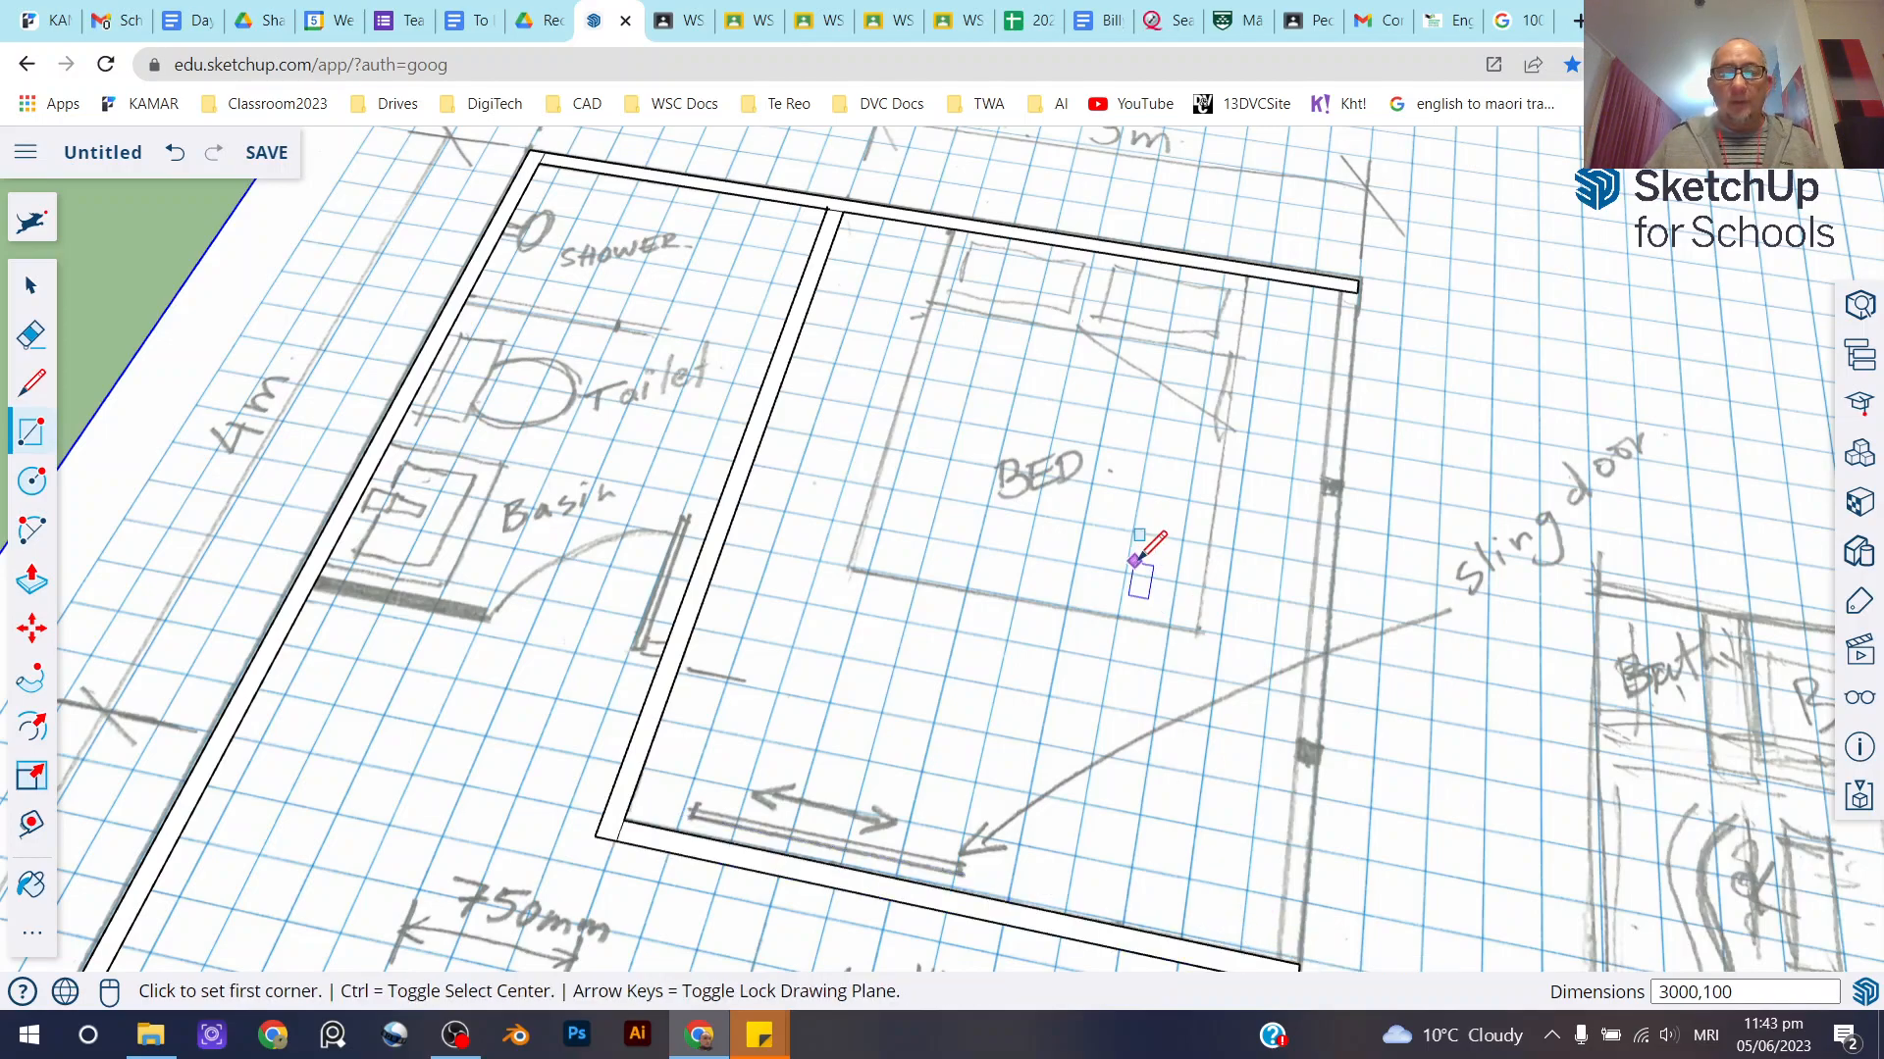
# Draw the bathroom wall below the basin as an 1800 x 100 mm rectangle from the long outer wall's inner edge to the partition wall
pyautogui.scroll(-6, 1135, 540)
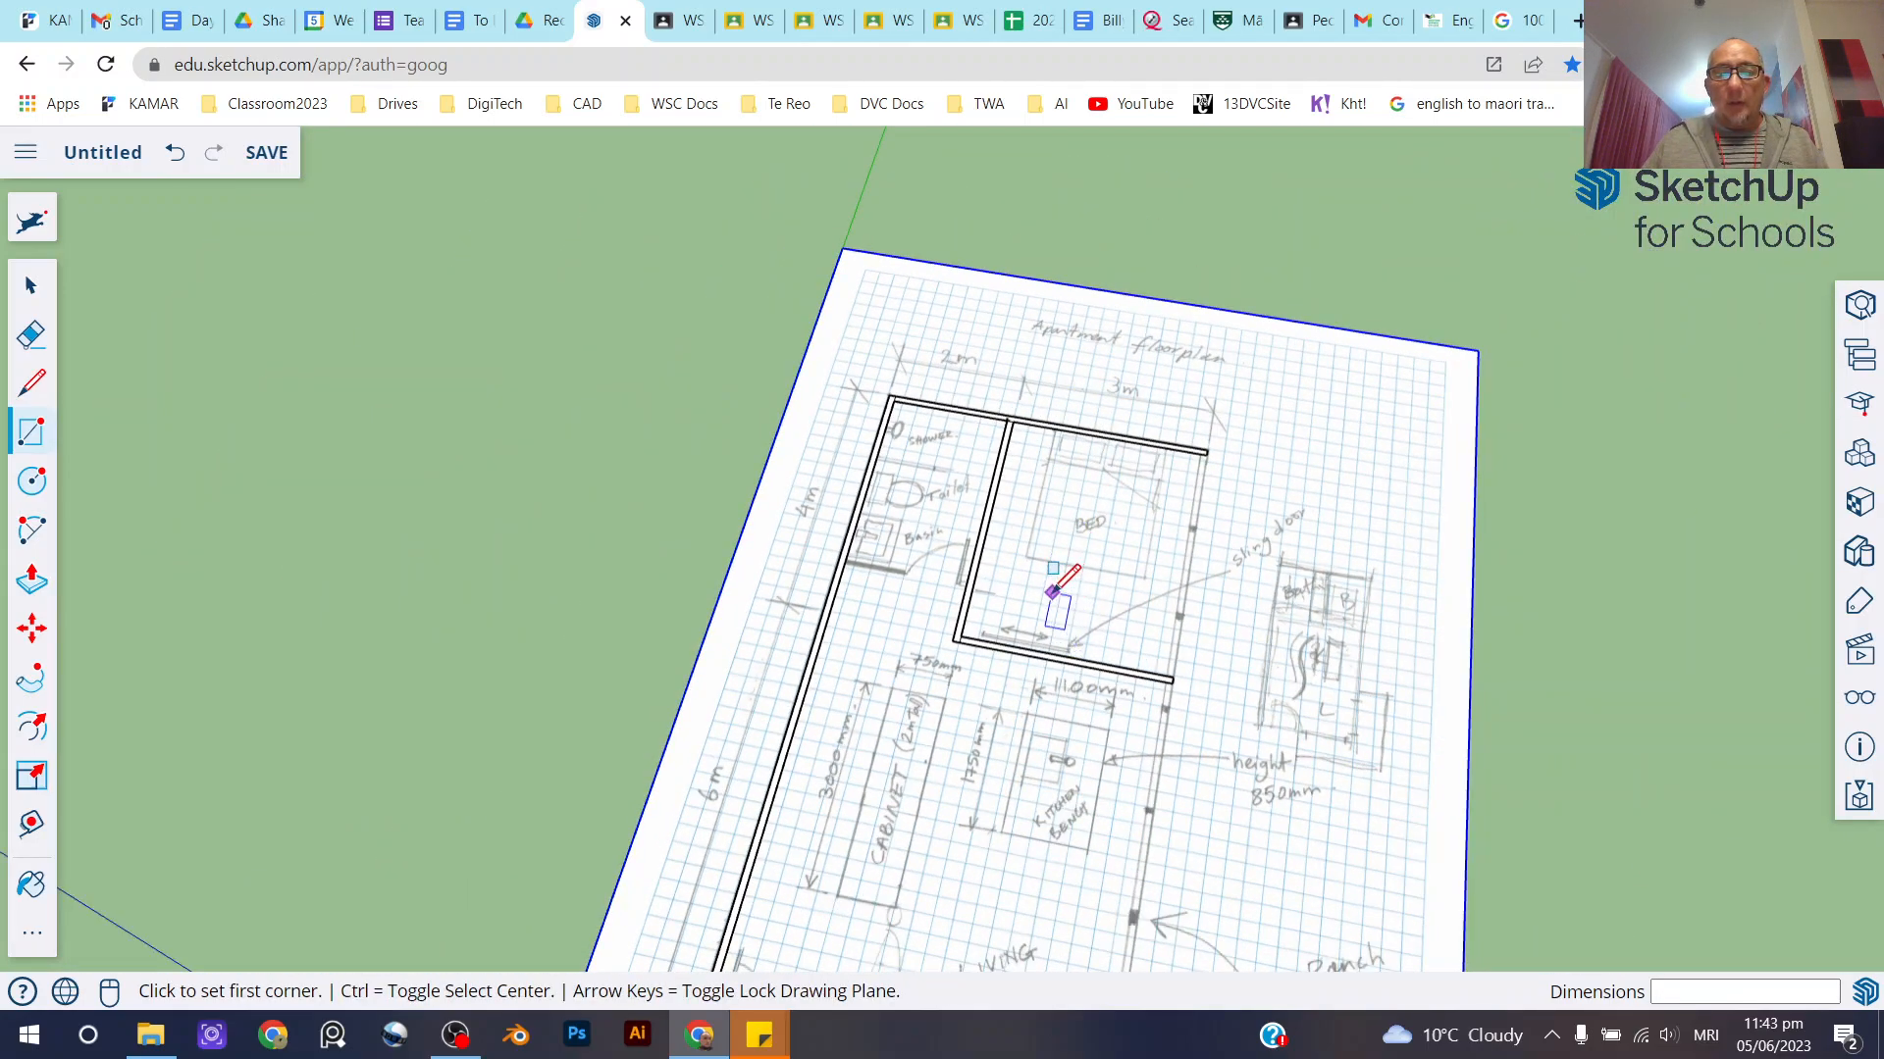
pyautogui.scroll(5, 1021, 604)
pyautogui.scroll(2, 451, 442)
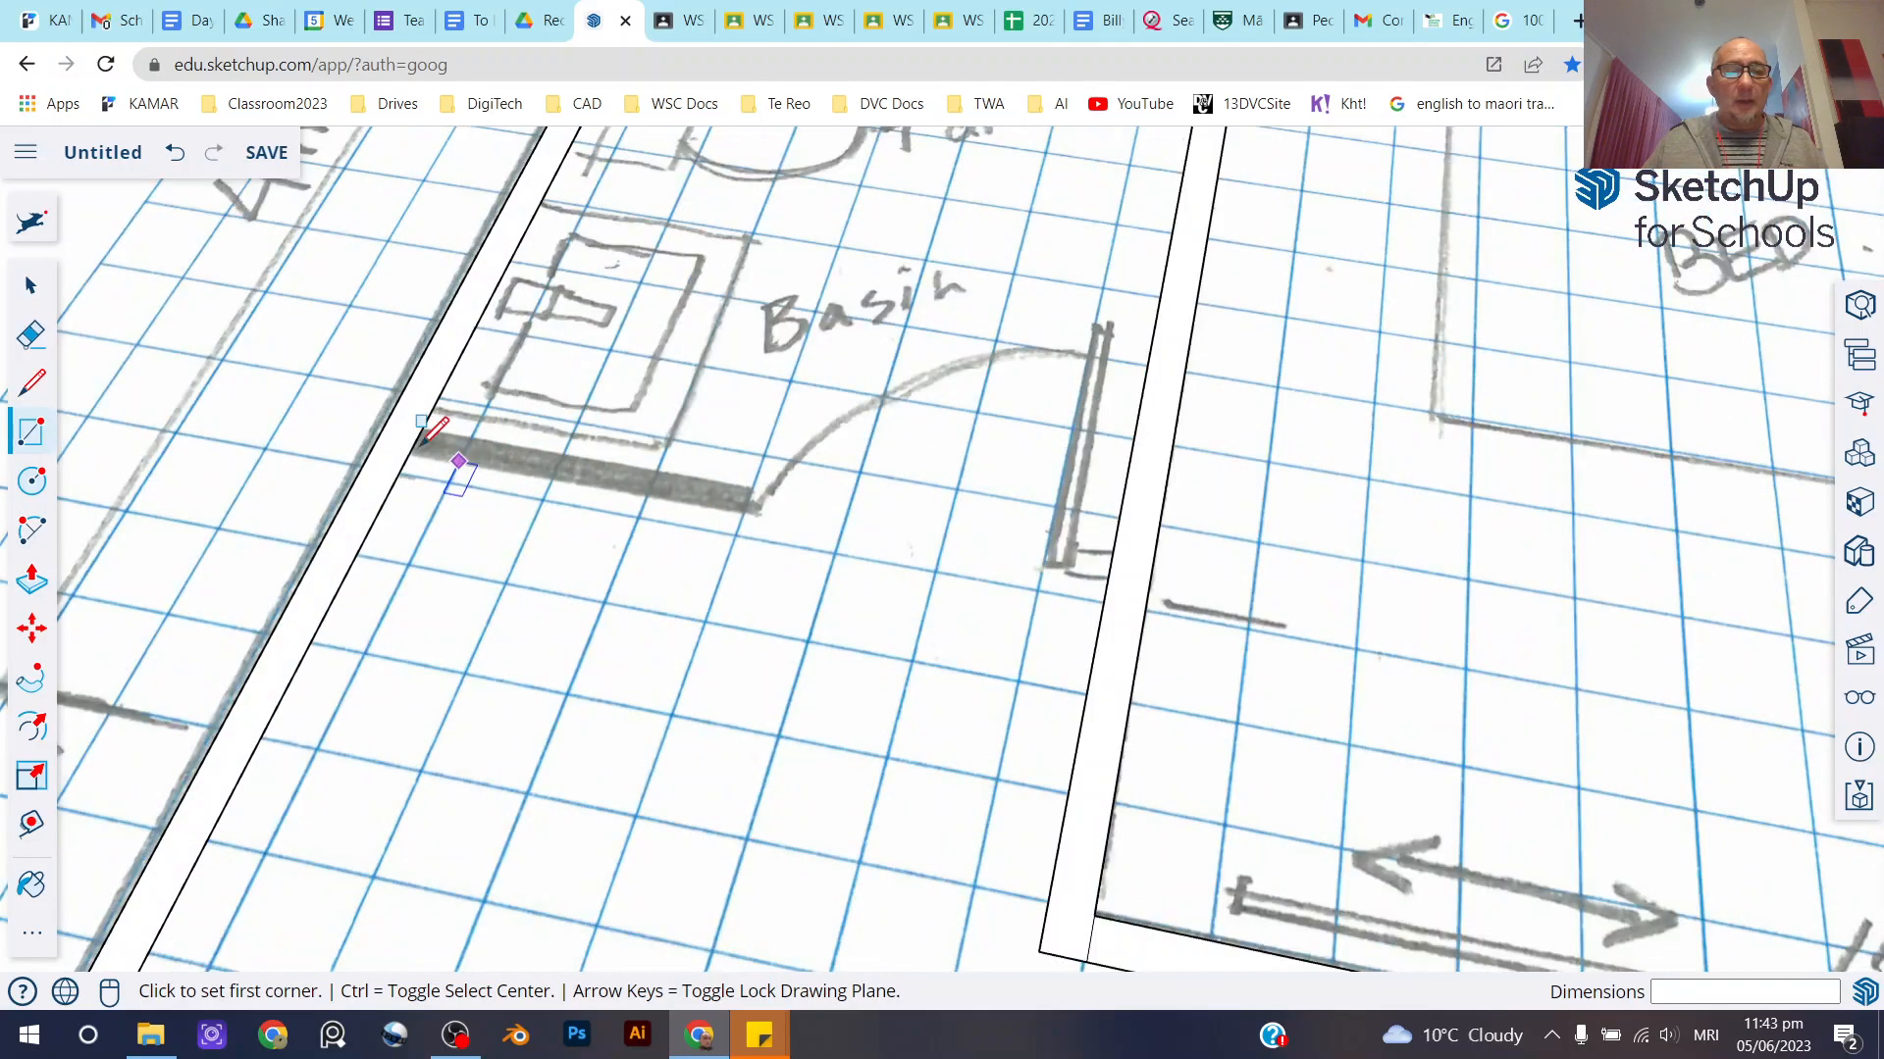
pyautogui.scroll(-3, 844, 452)
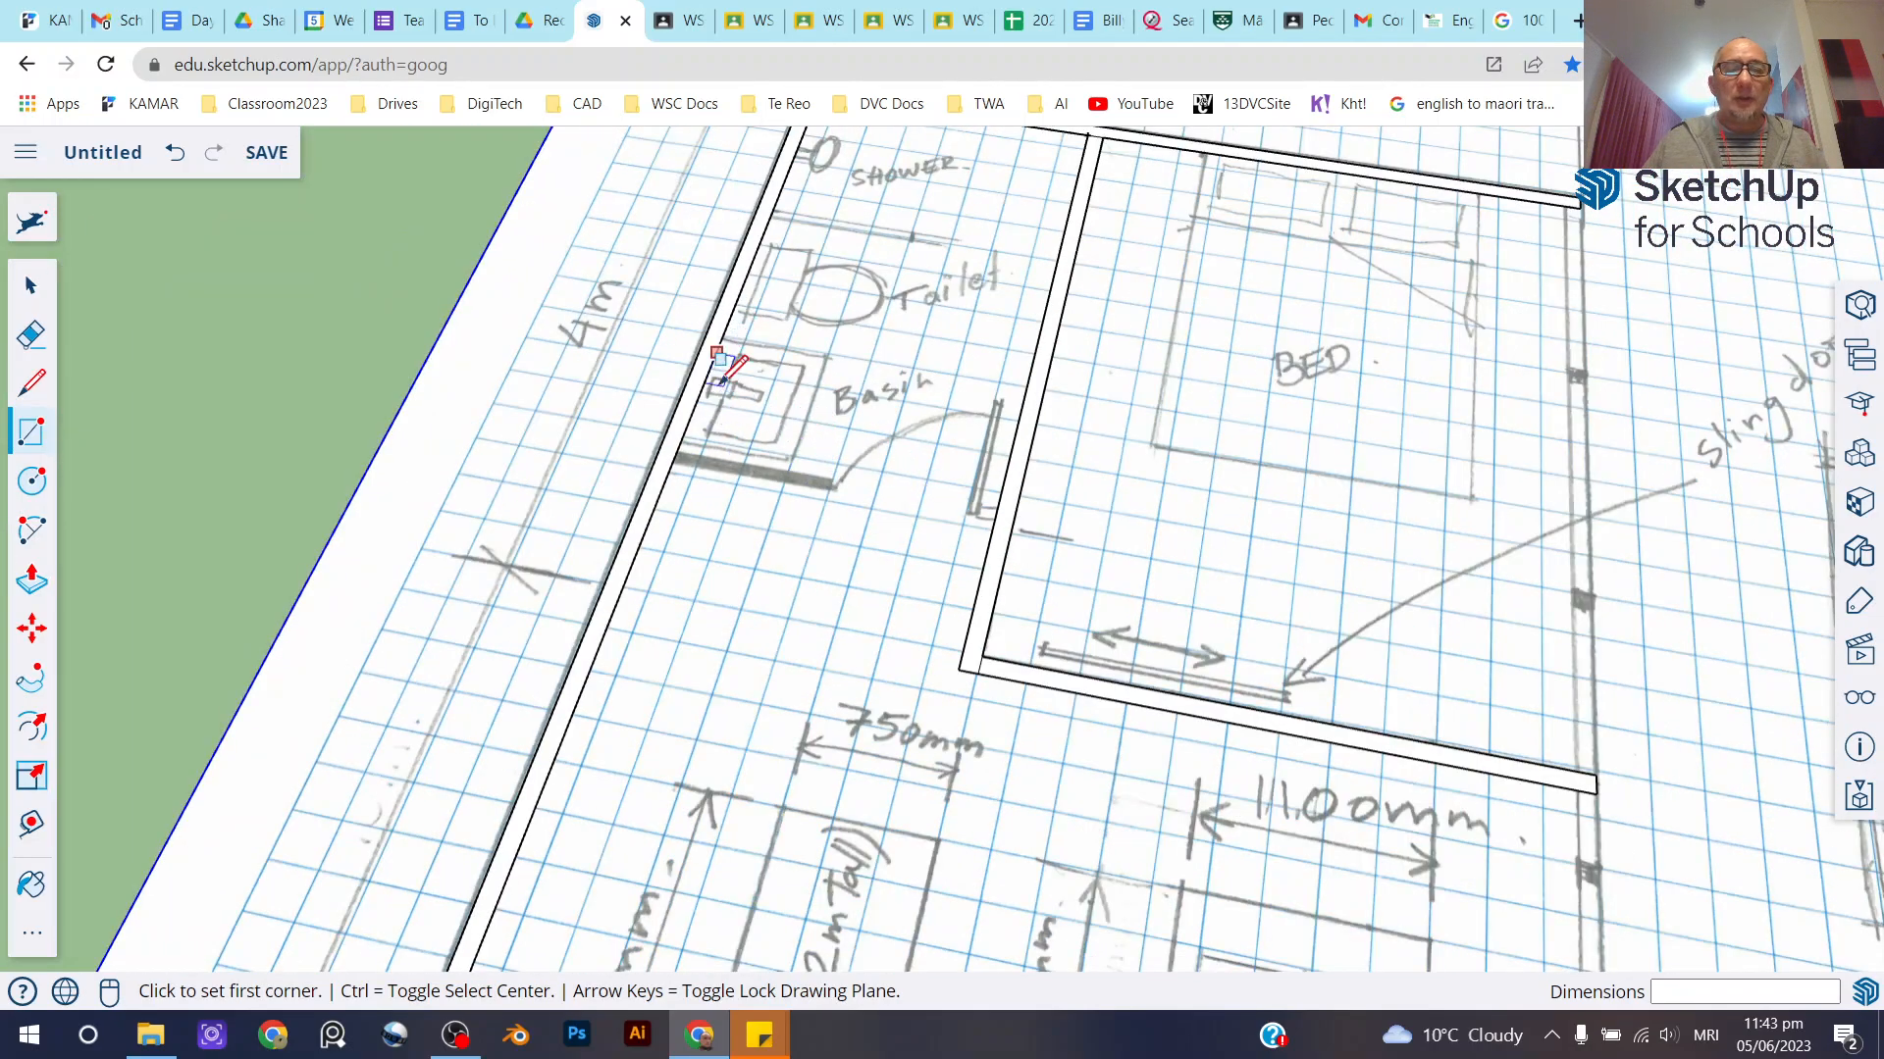
pyautogui.scroll(3, 684, 443)
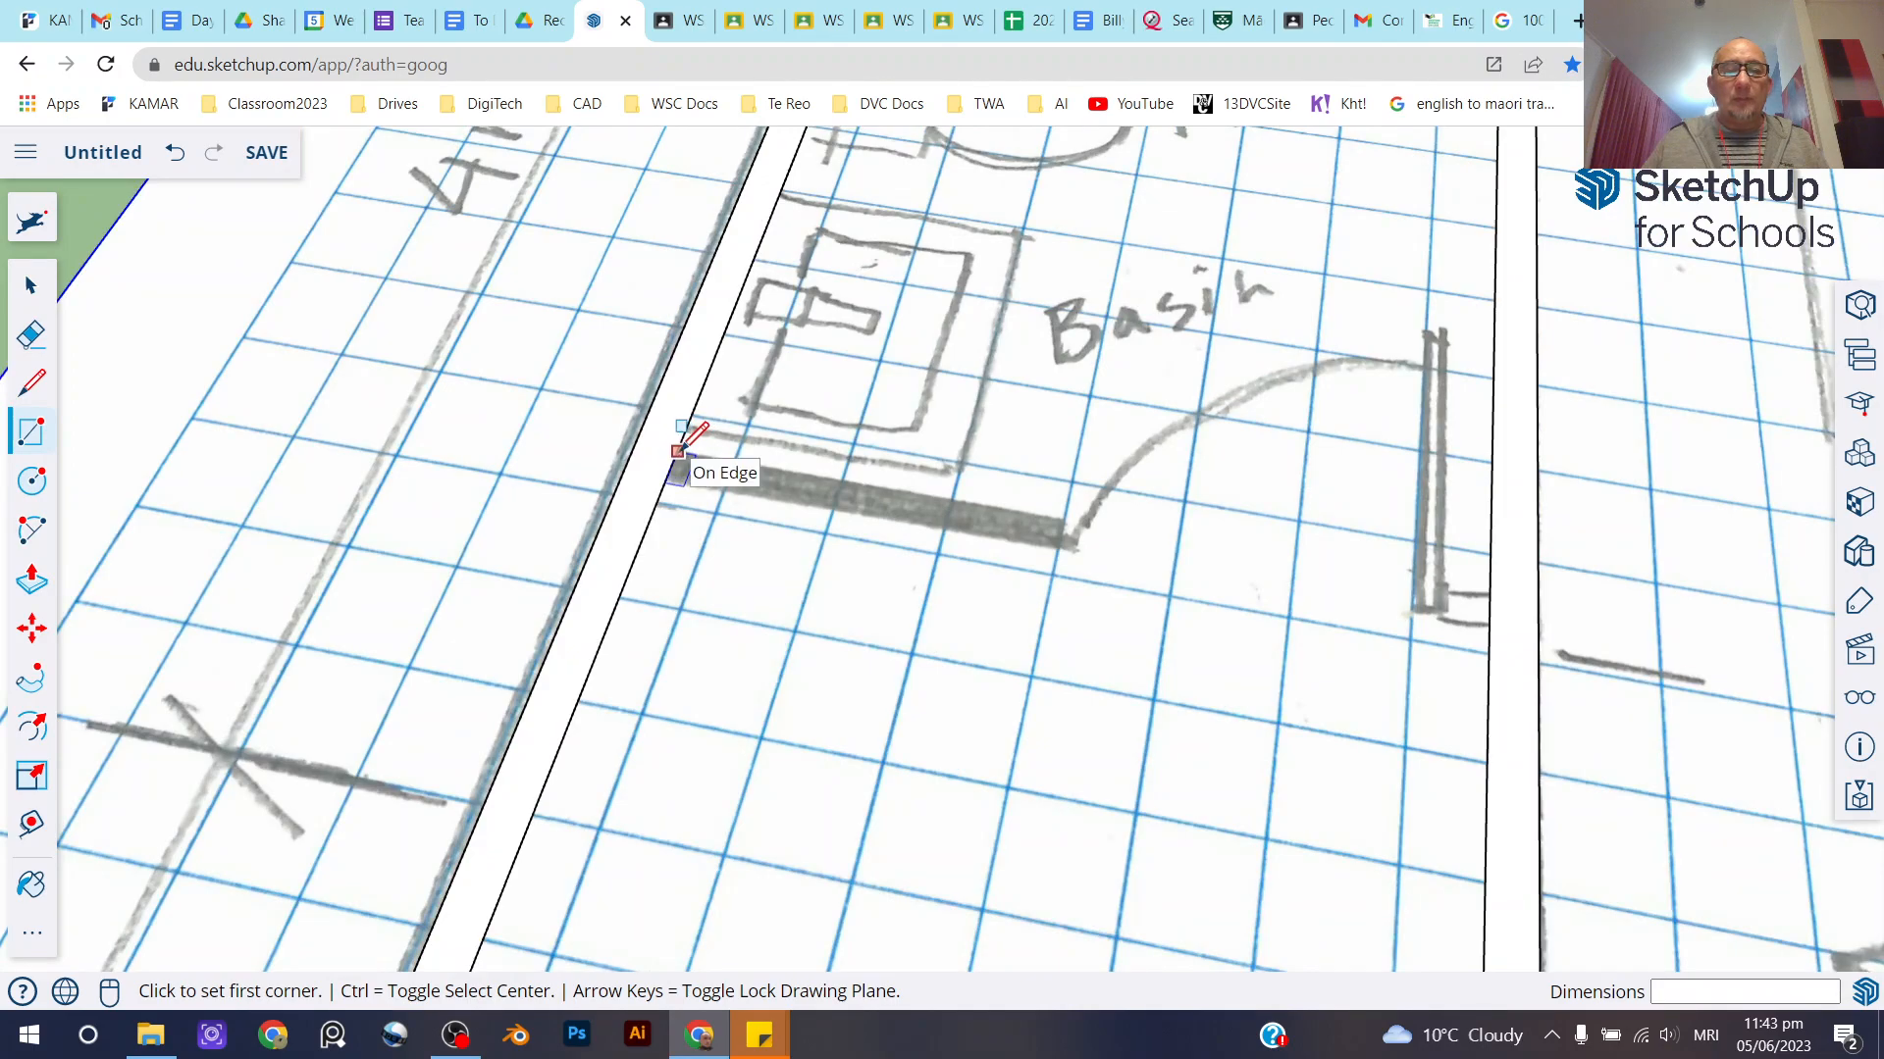
pyautogui.click(679, 446)
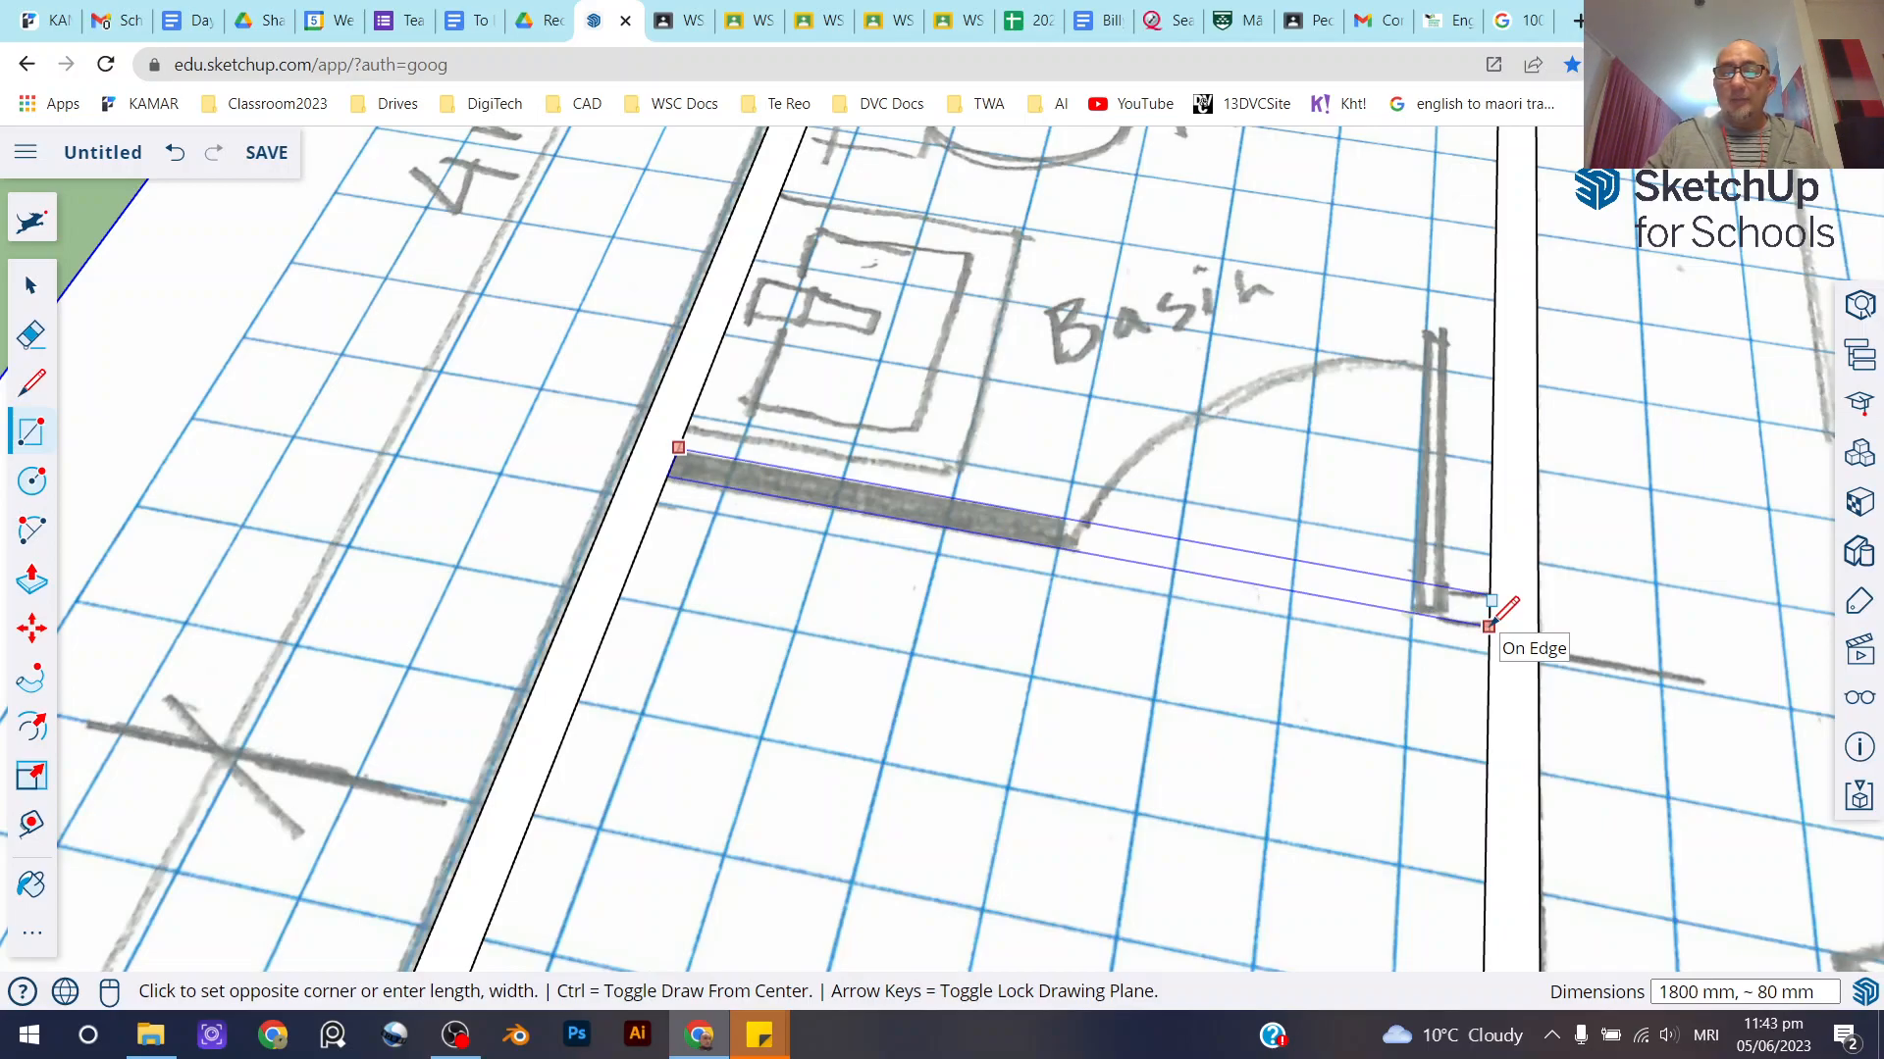
pyautogui.write('1800,100')
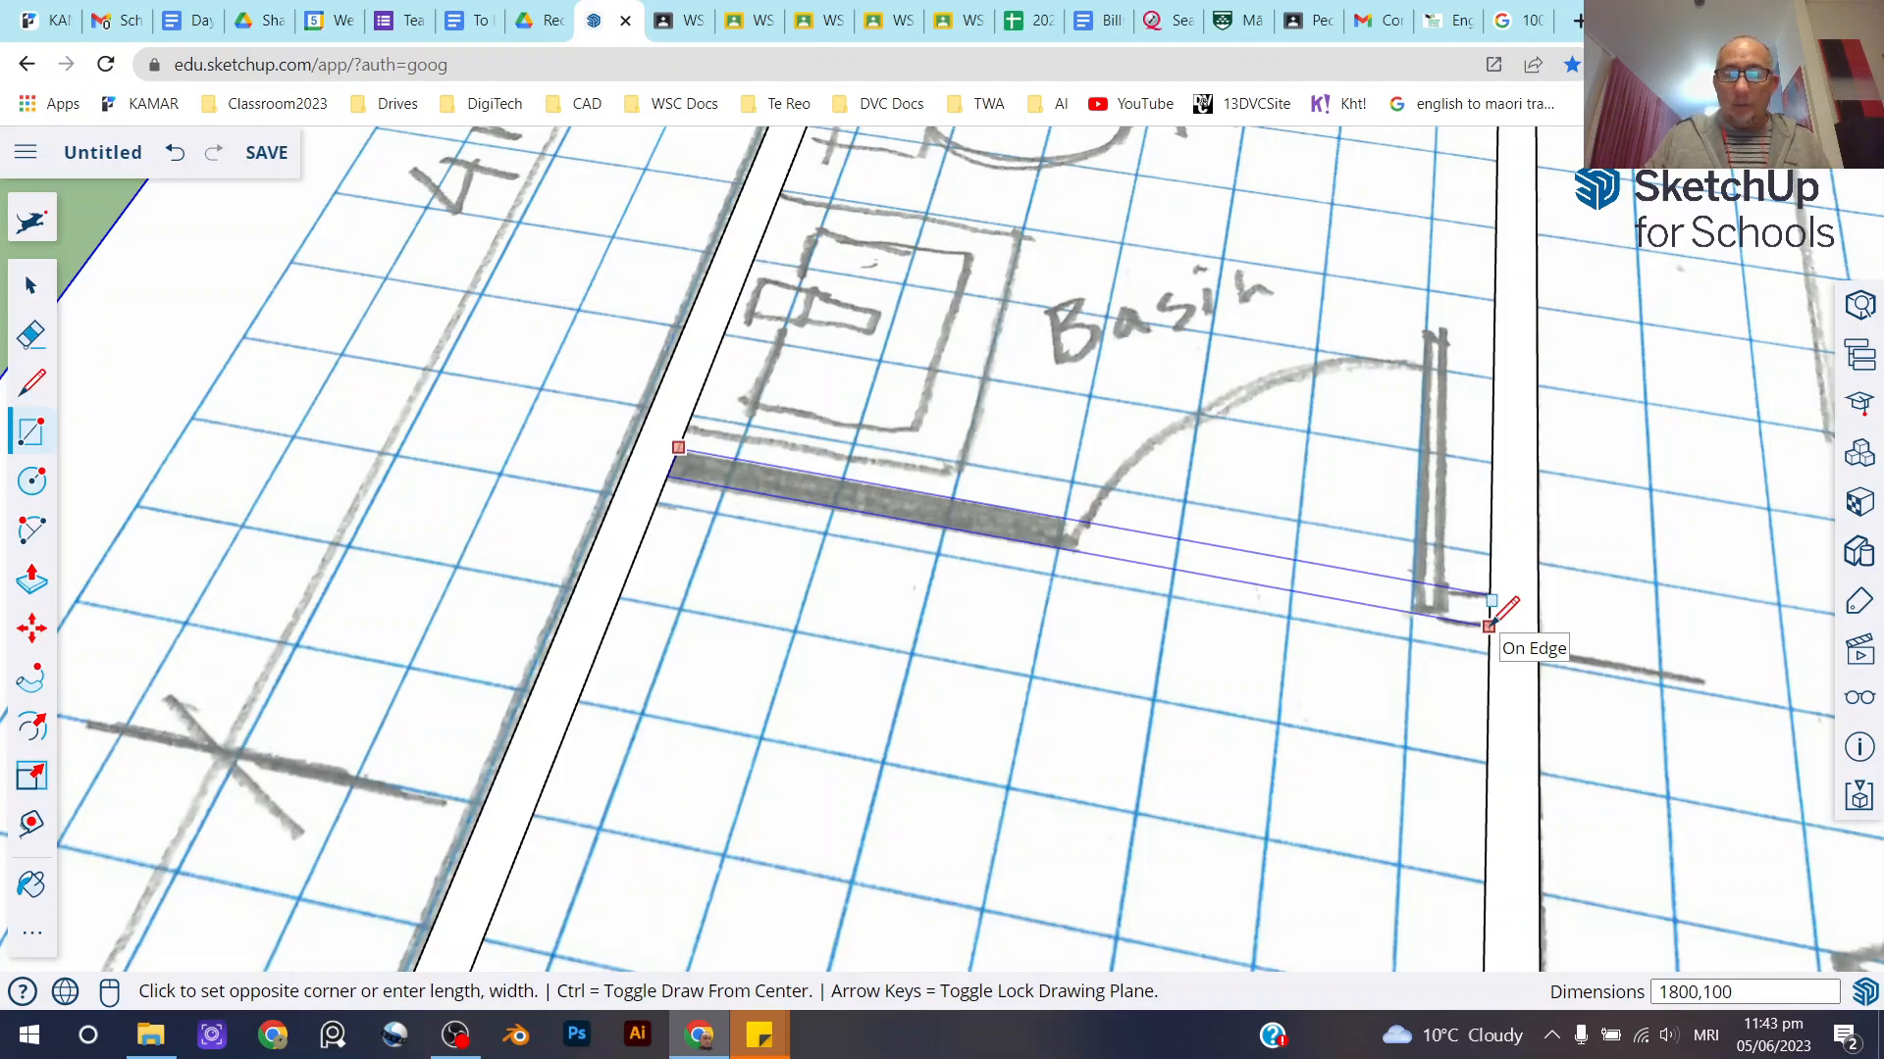
pyautogui.press('Return')
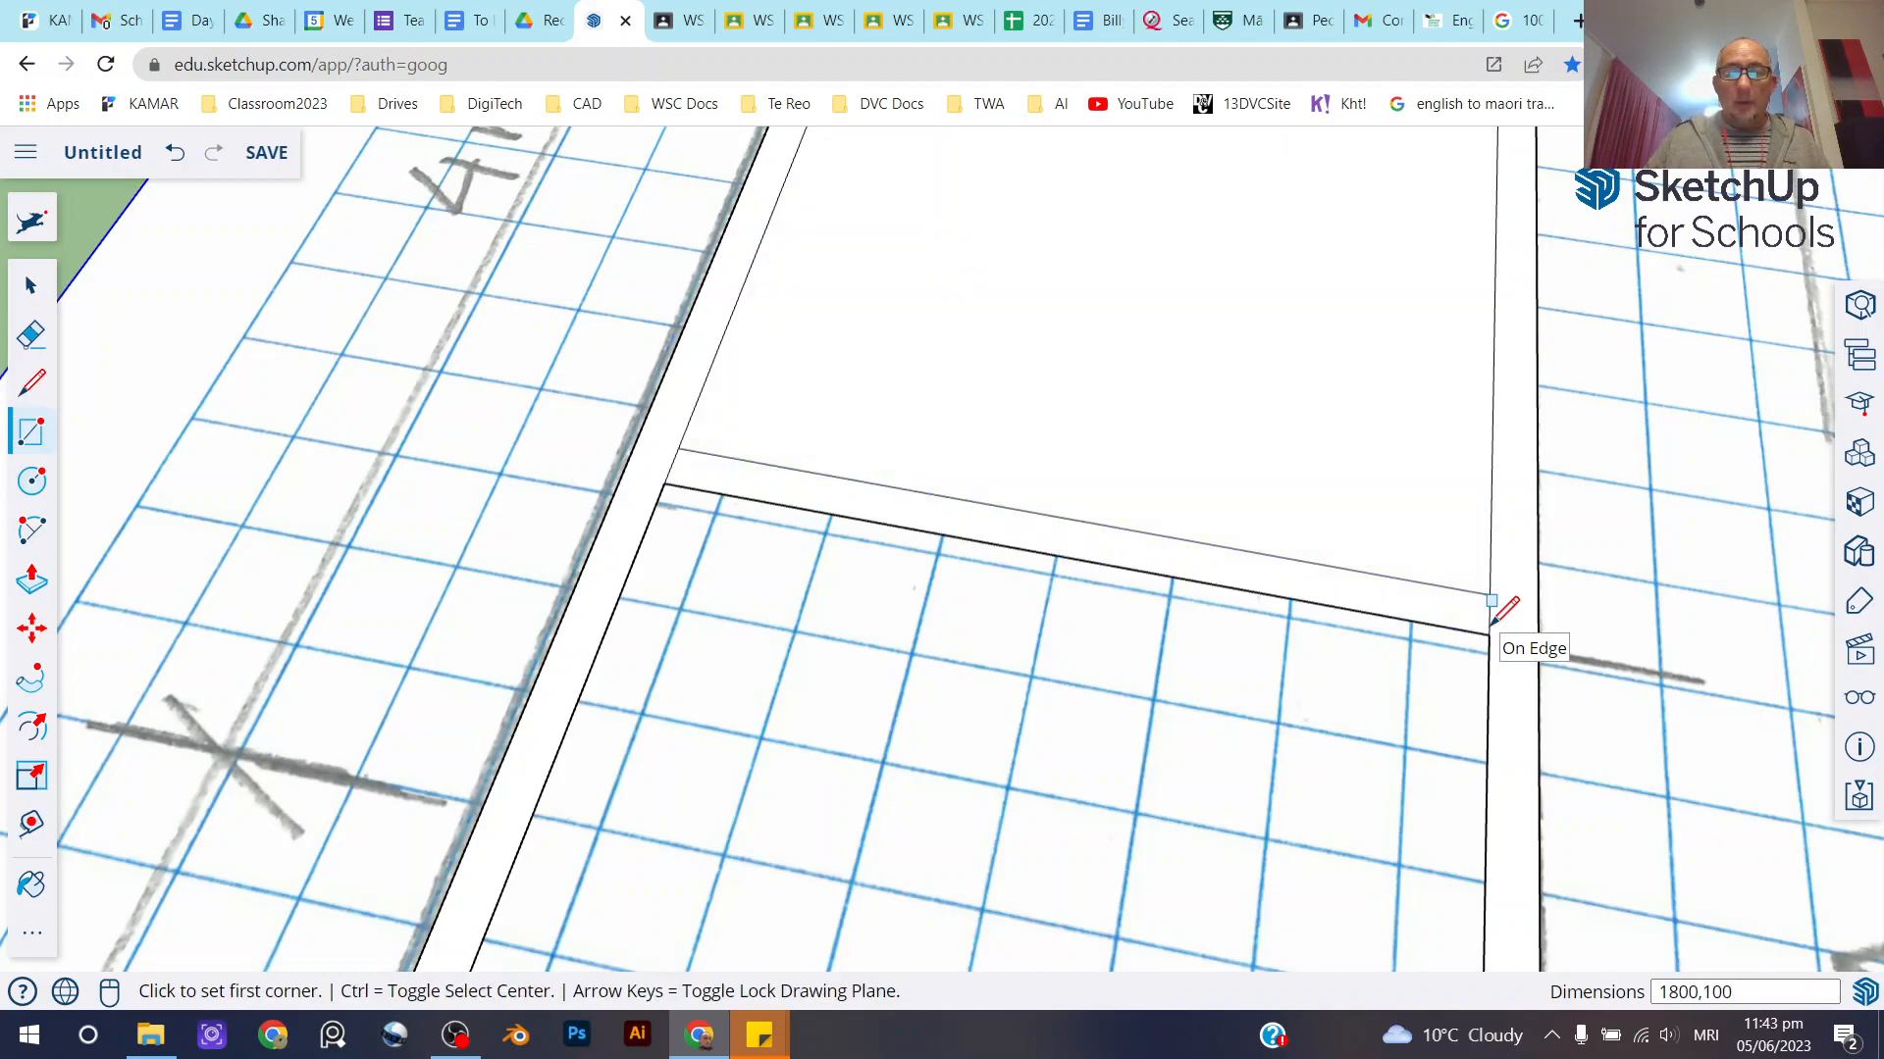
# Delete the face filling the bathroom floor so the traced sketch shows through
pyautogui.click(32, 292)
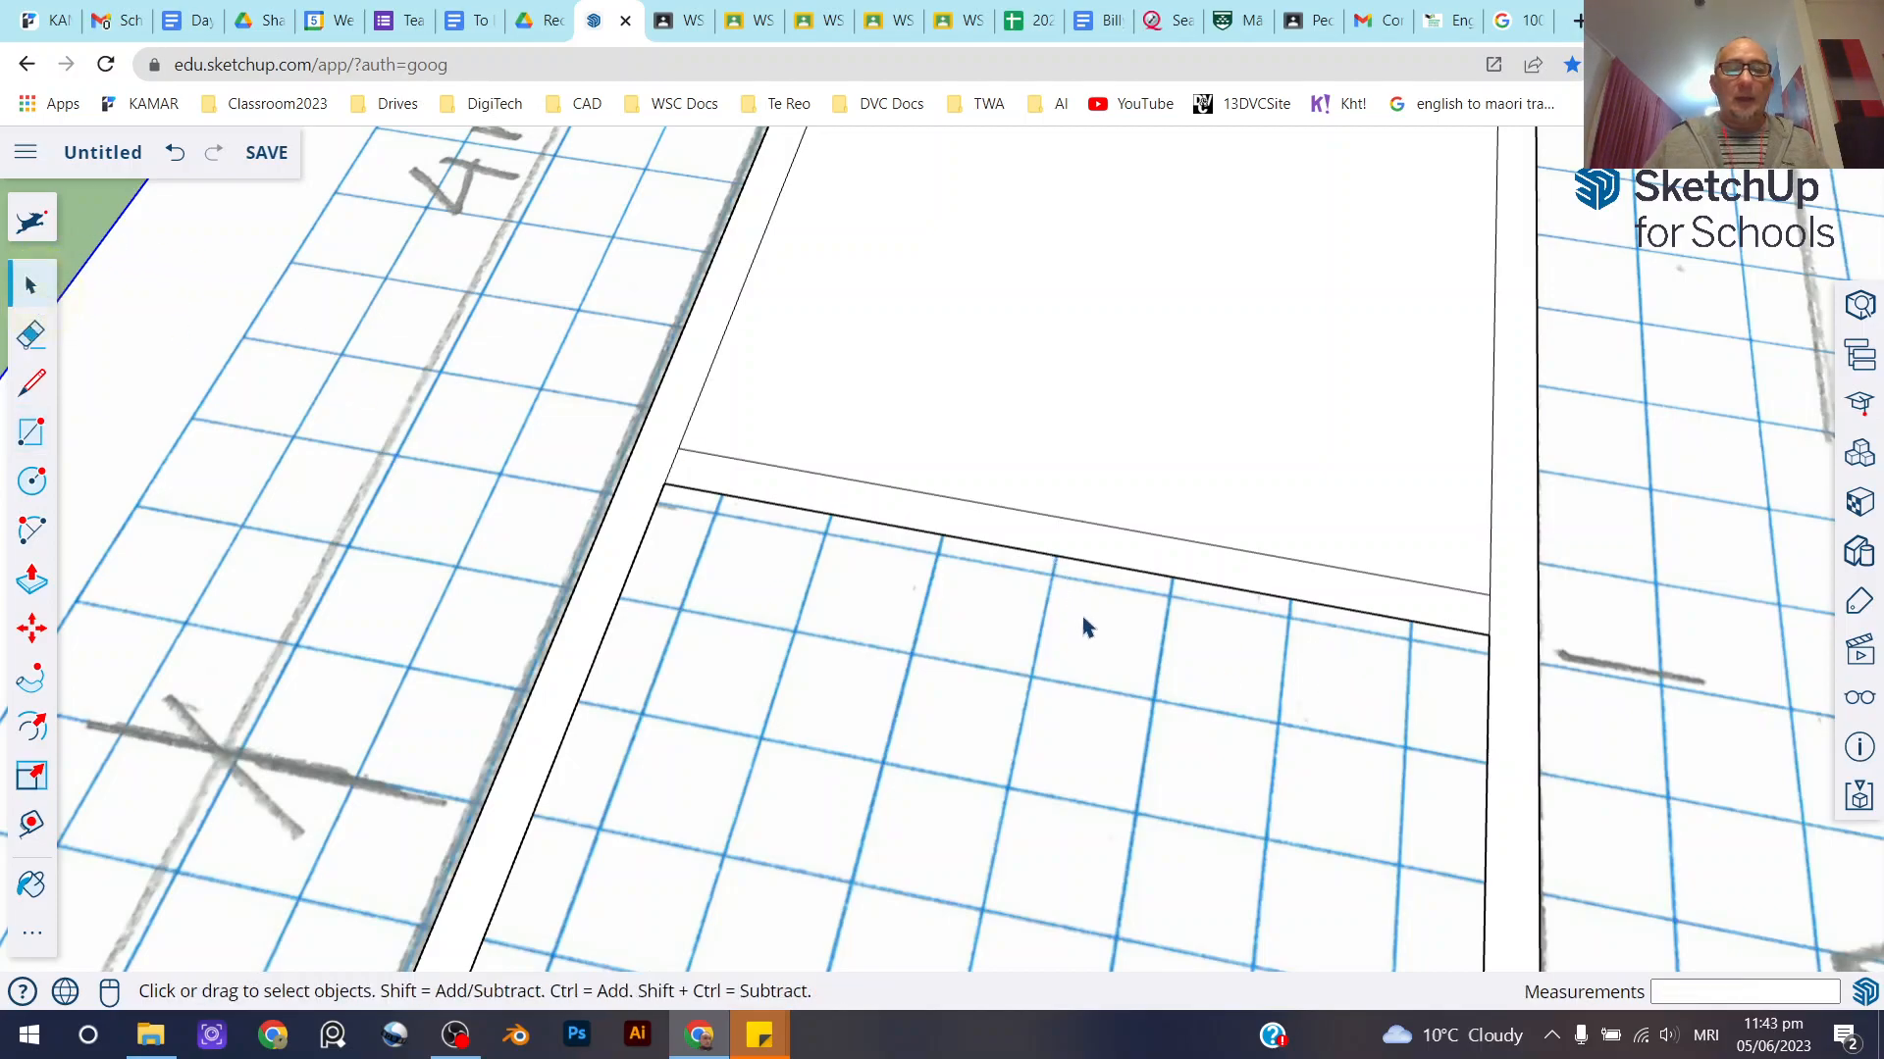
pyautogui.scroll(-5, 1084, 623)
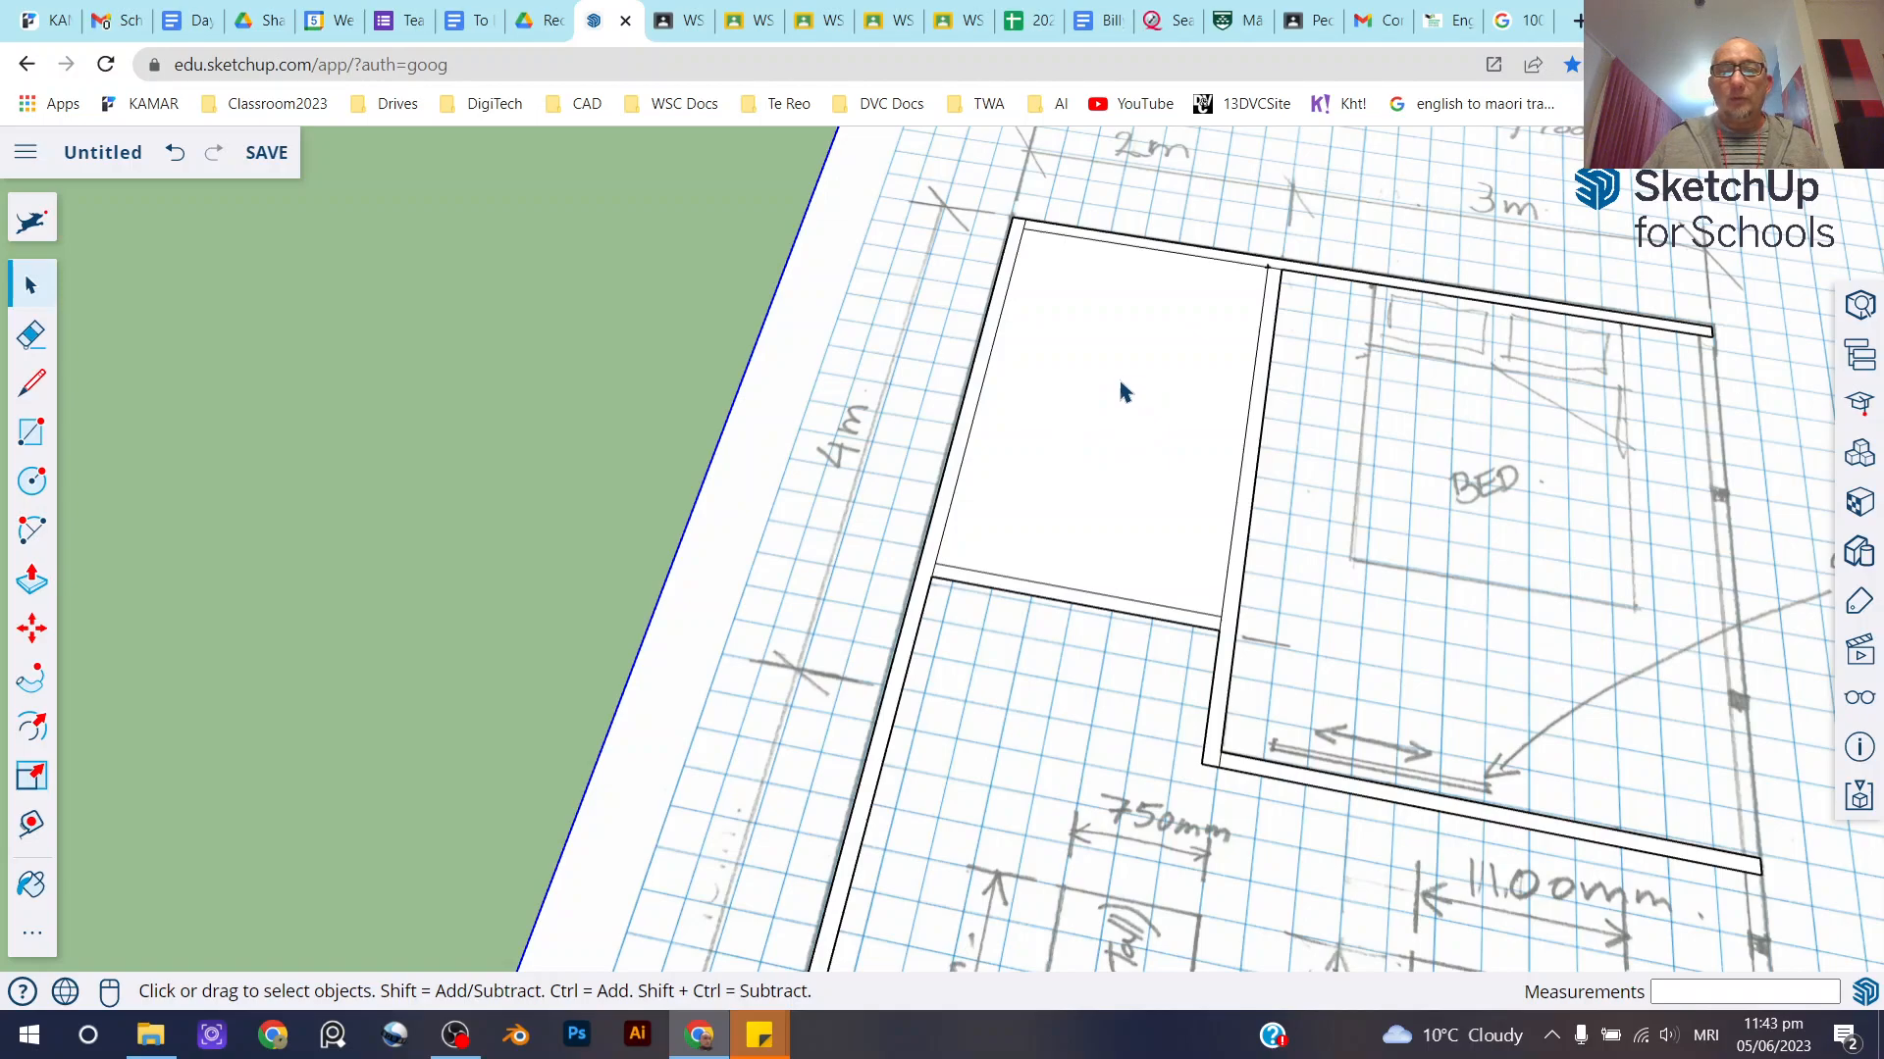
pyautogui.click(1087, 376)
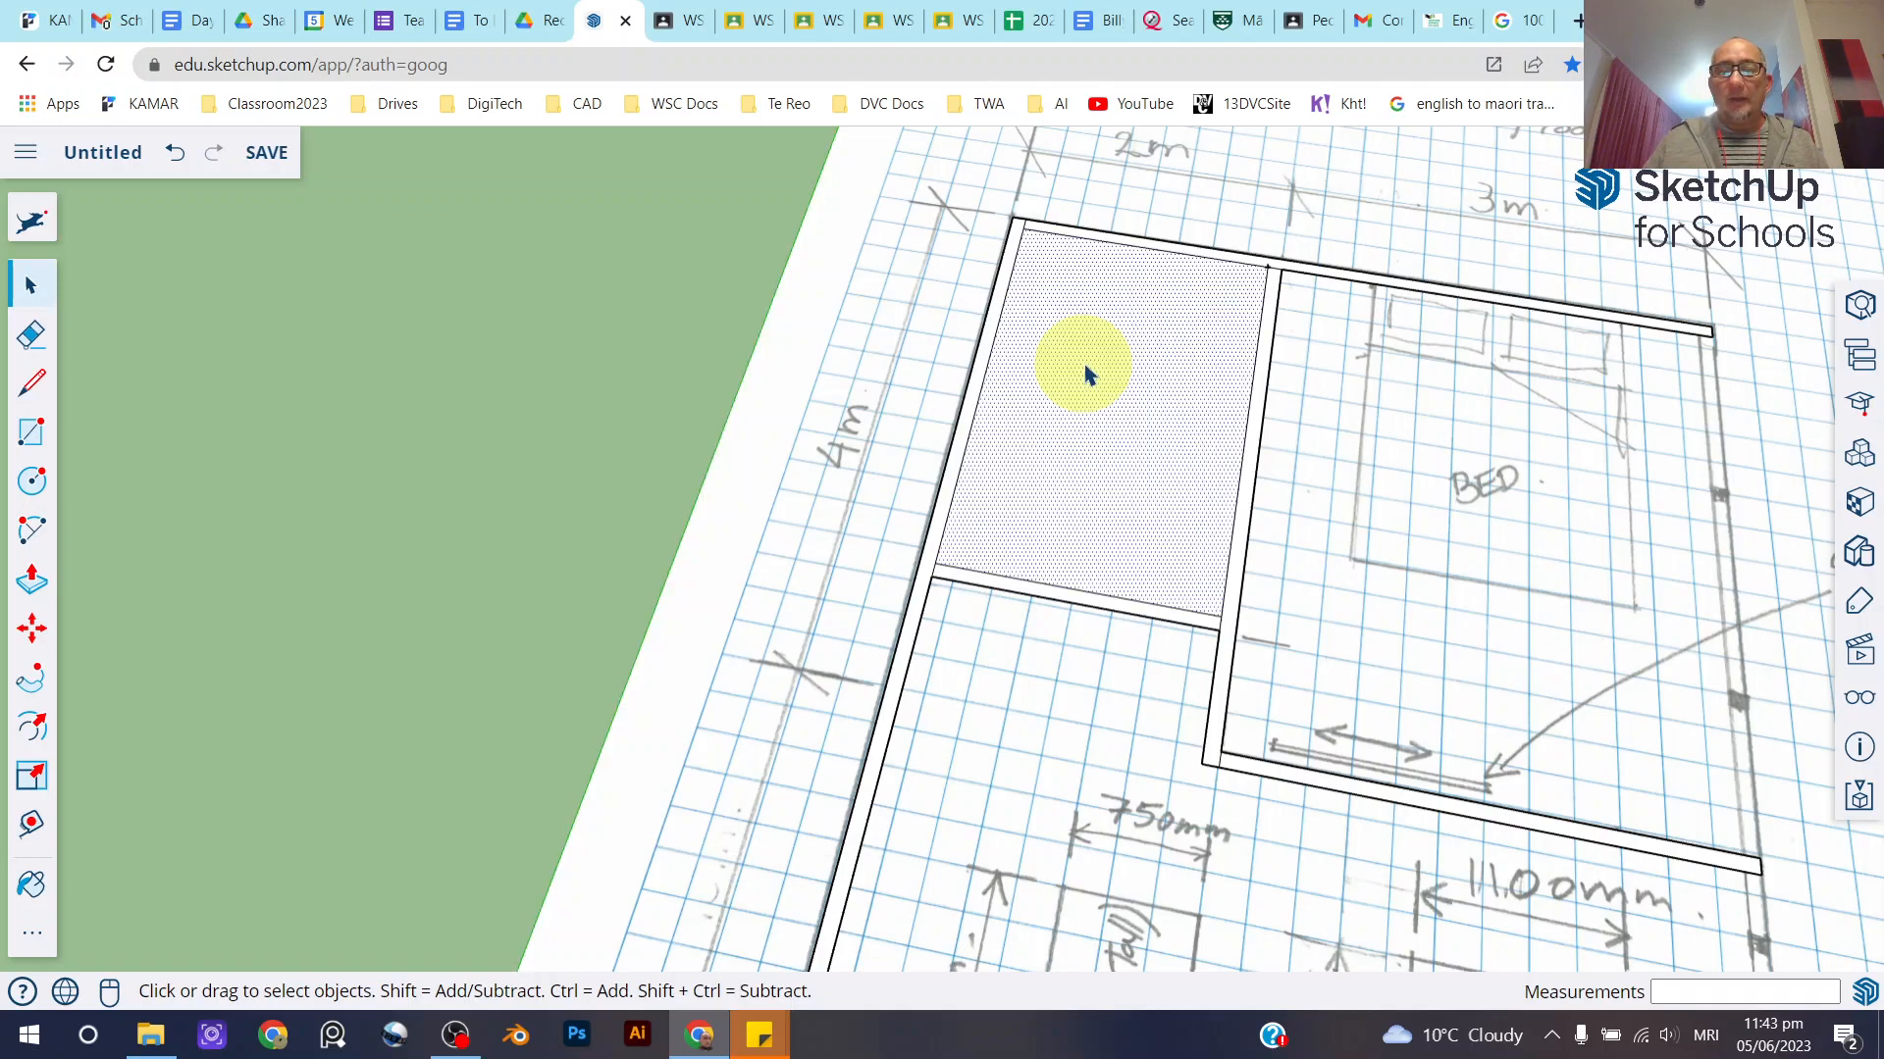
pyautogui.press('Delete')
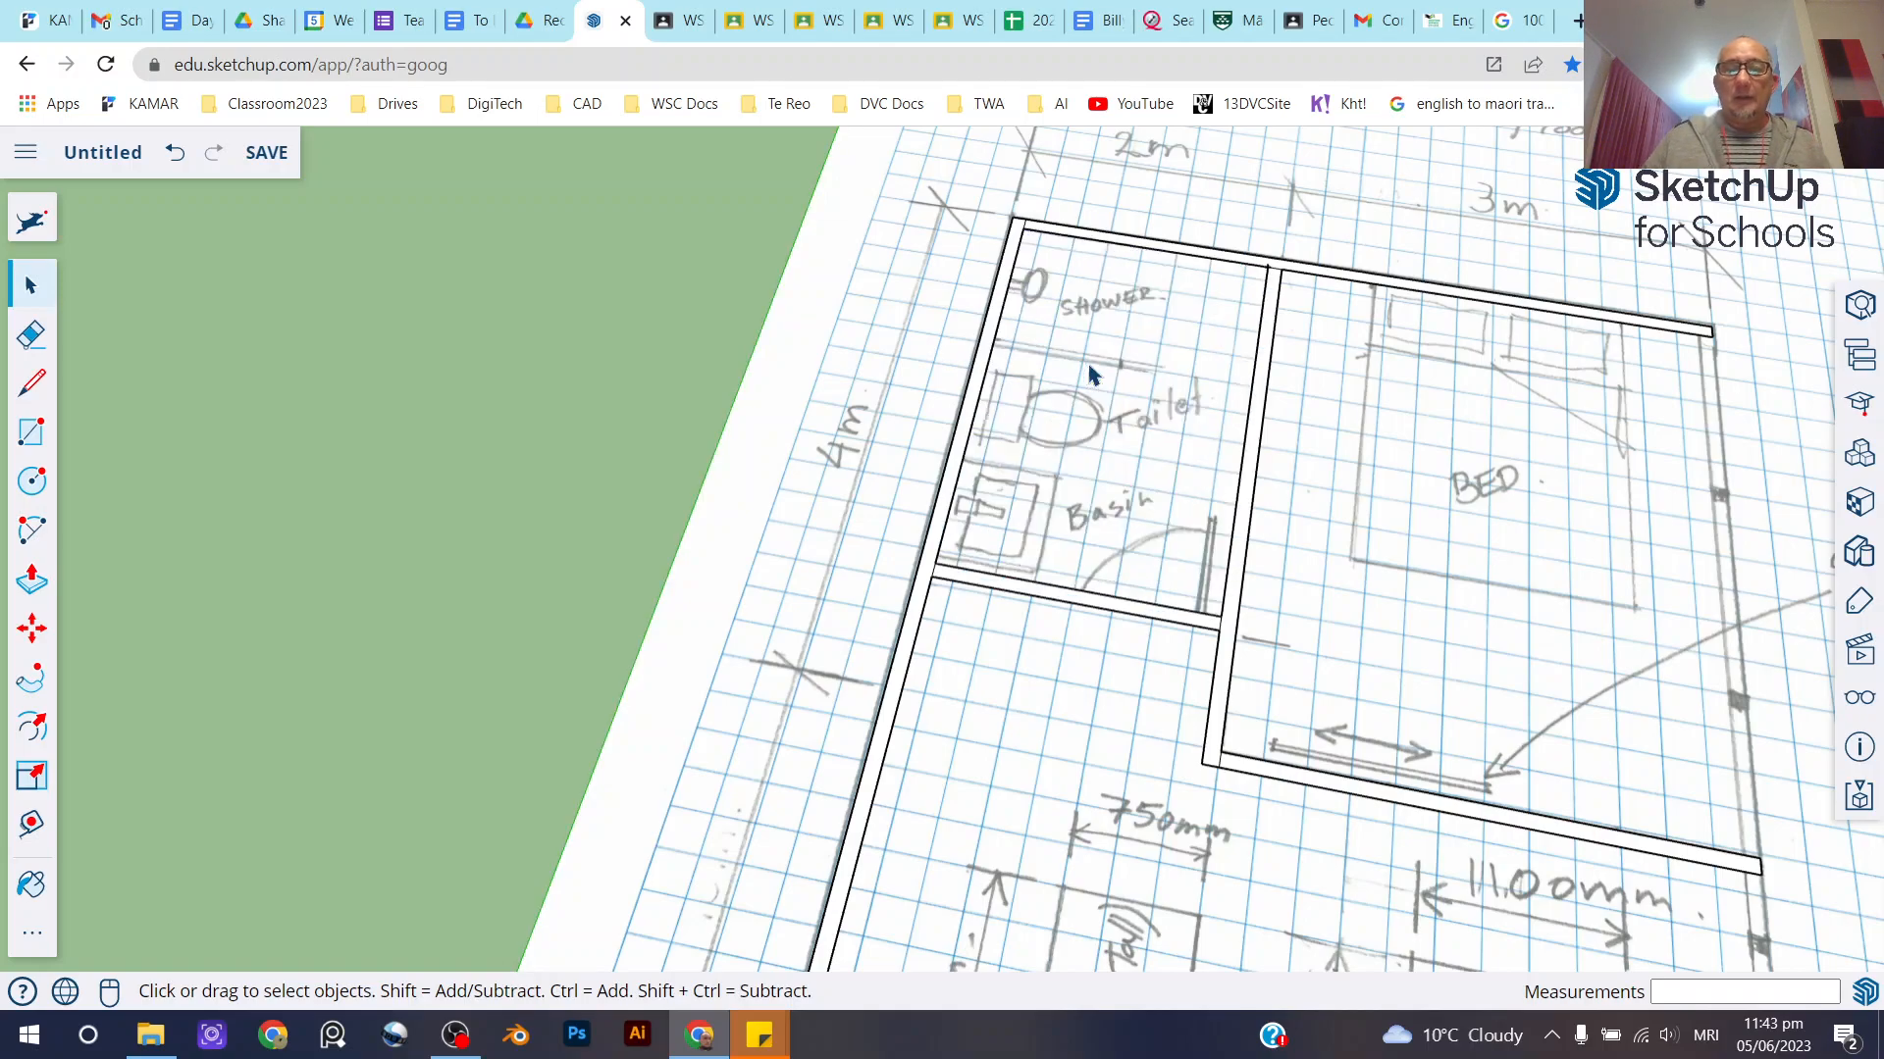
# Draw the entrance-side living area wall as a 4900 x 100 mm rectangle, starting from the long outer wall's inner corner at the door
pyautogui.scroll(-4, 1128, 500)
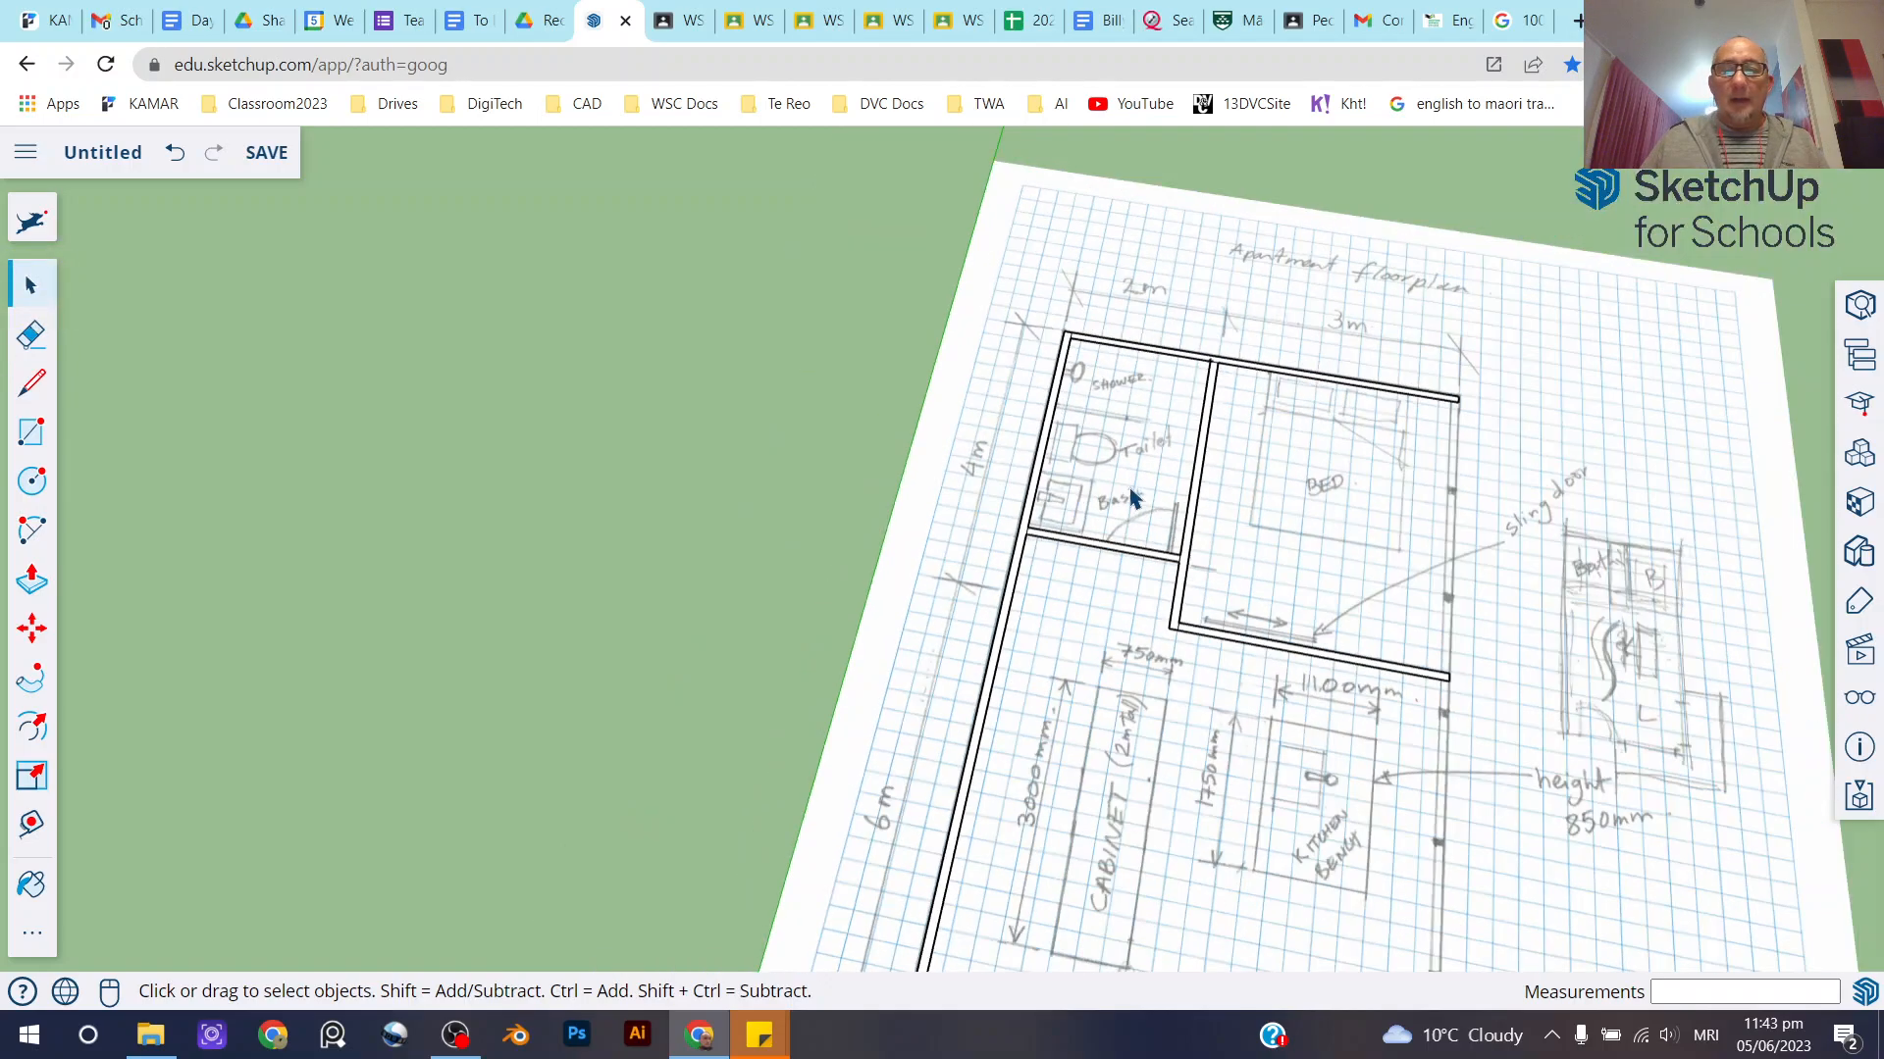
pyautogui.scroll(4, 1178, 586)
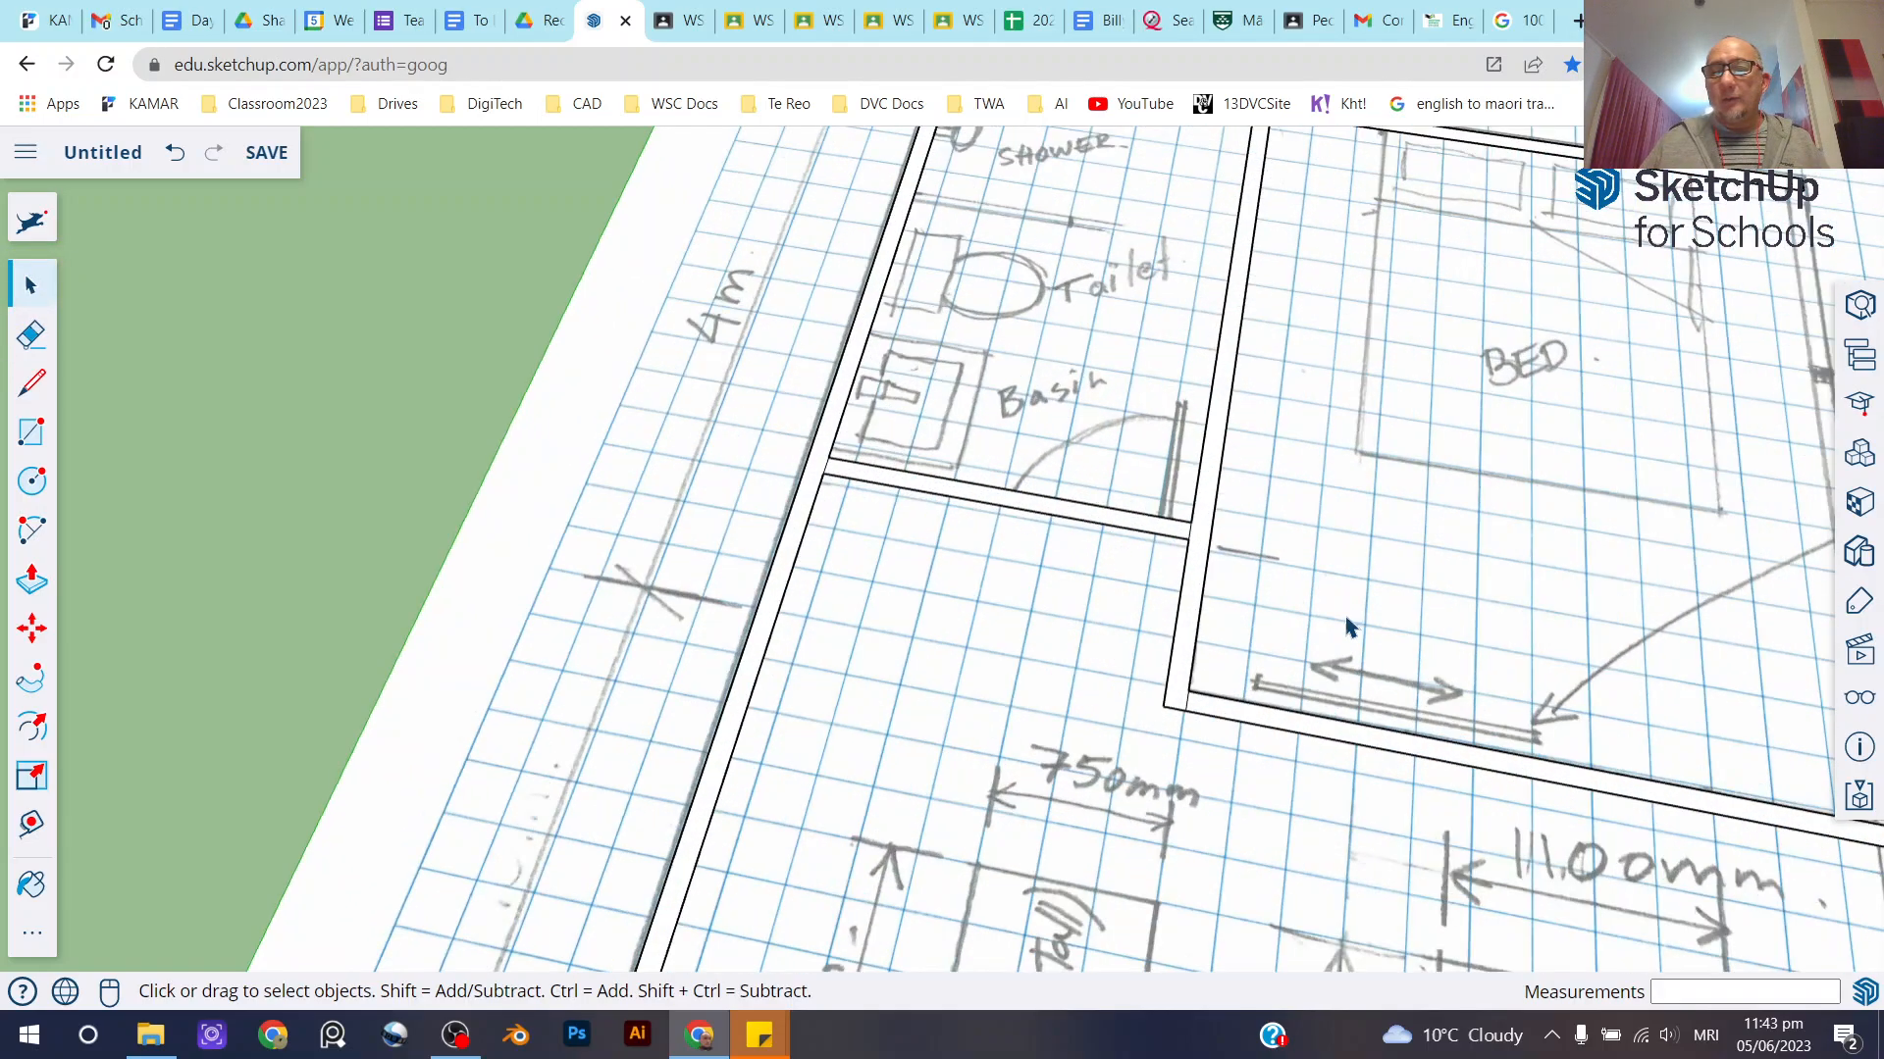
pyautogui.scroll(-4, 981, 437)
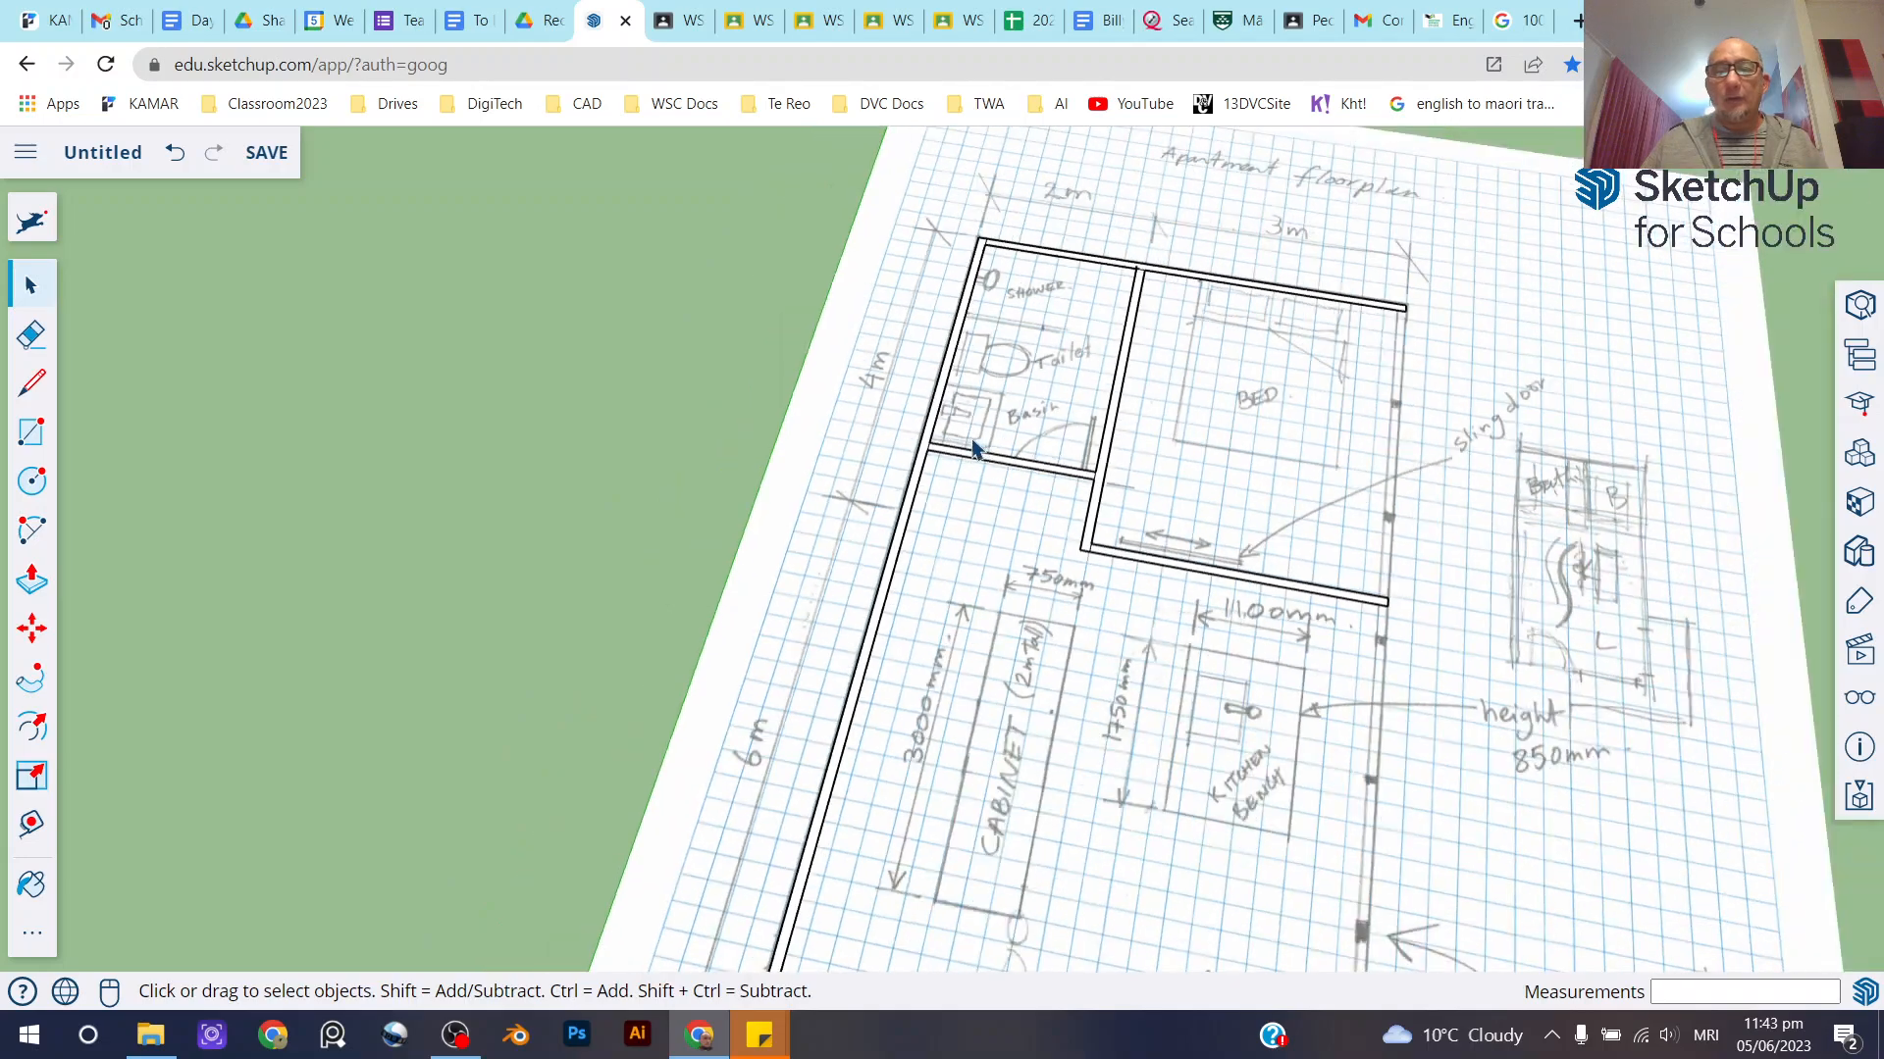
pyautogui.scroll(-3, 974, 446)
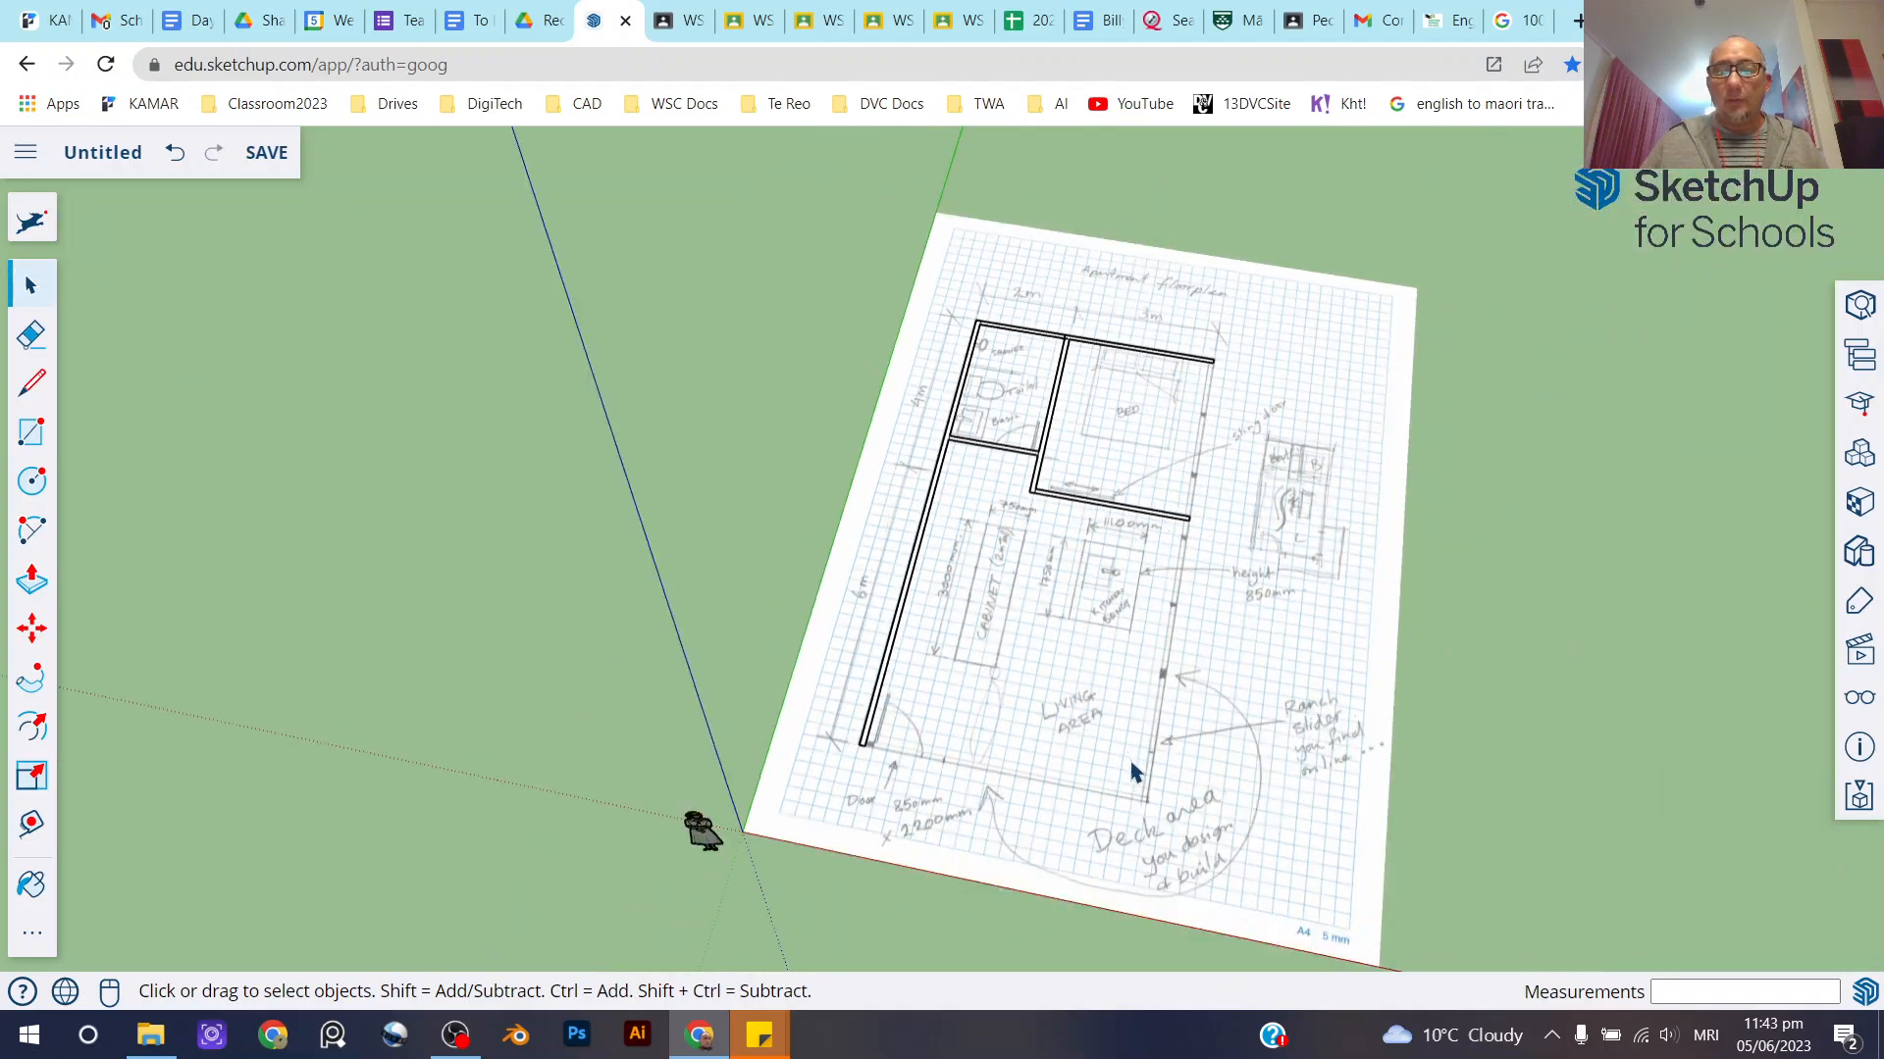
pyautogui.scroll(3, 1131, 771)
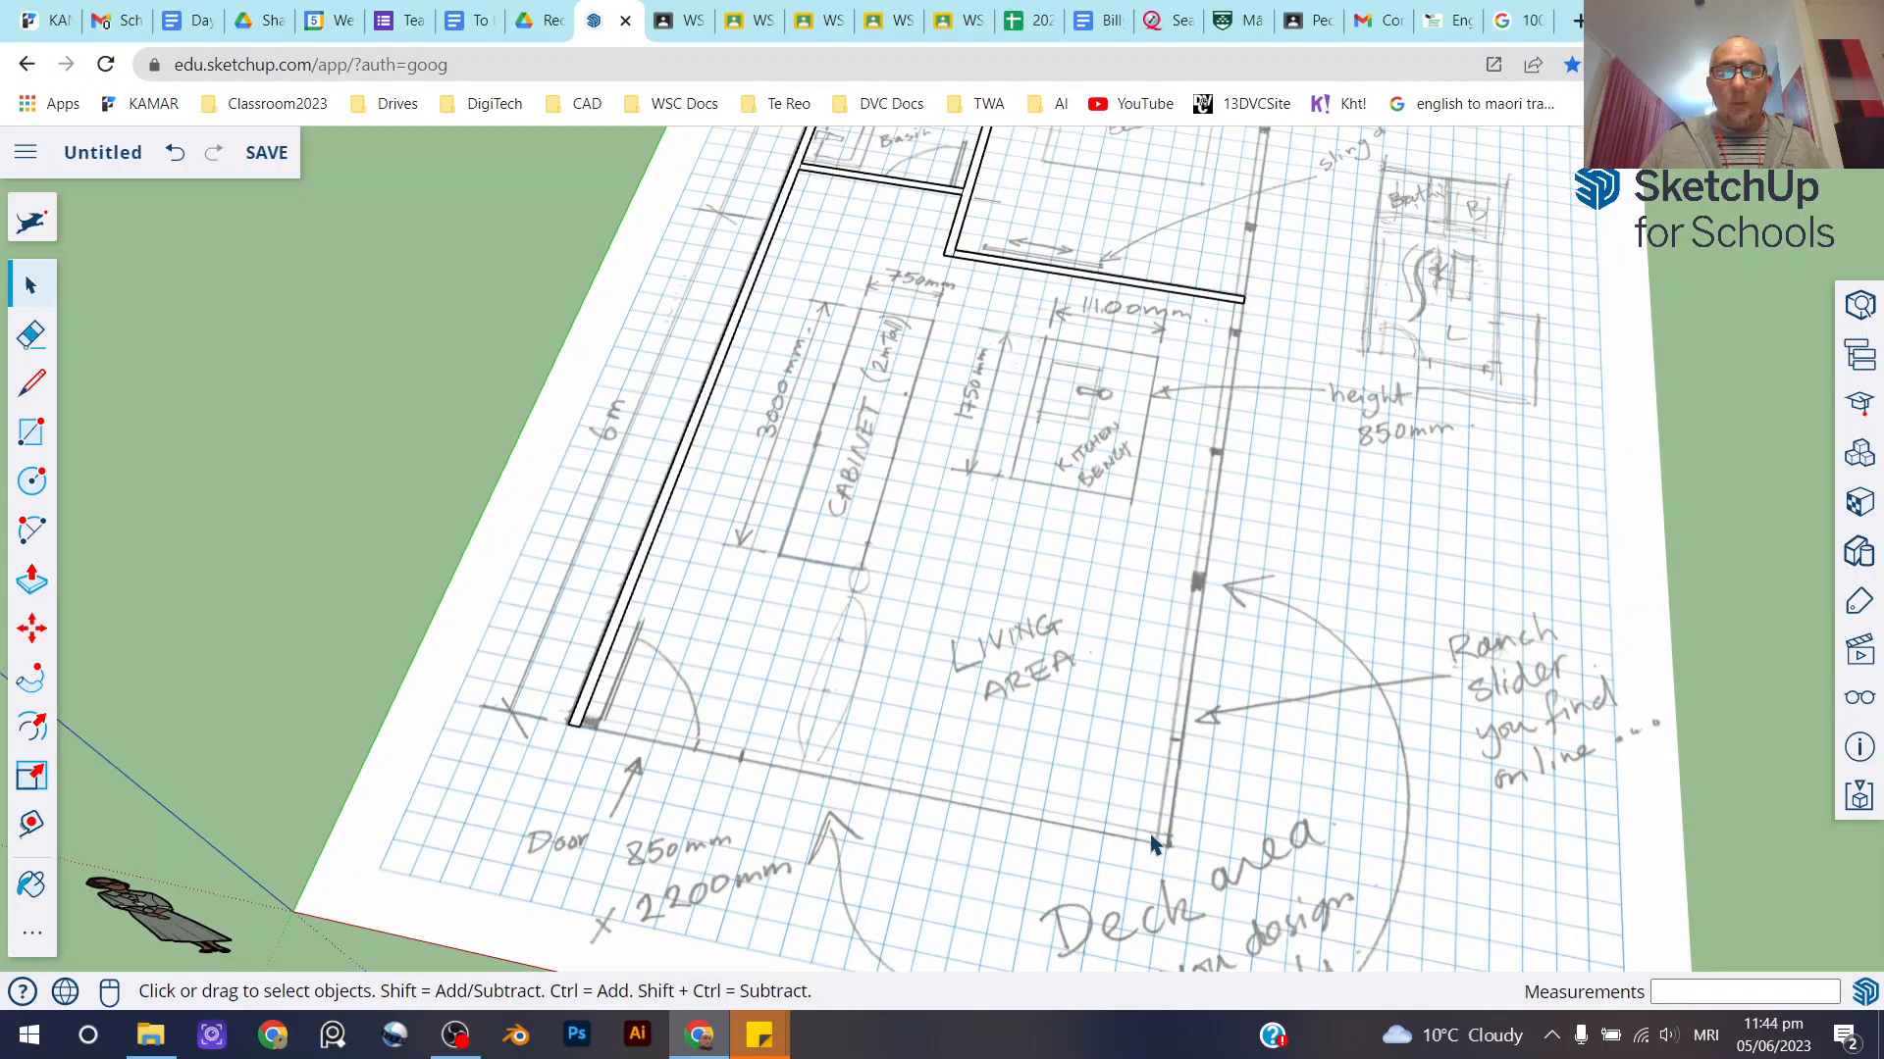
pyautogui.click(29, 442)
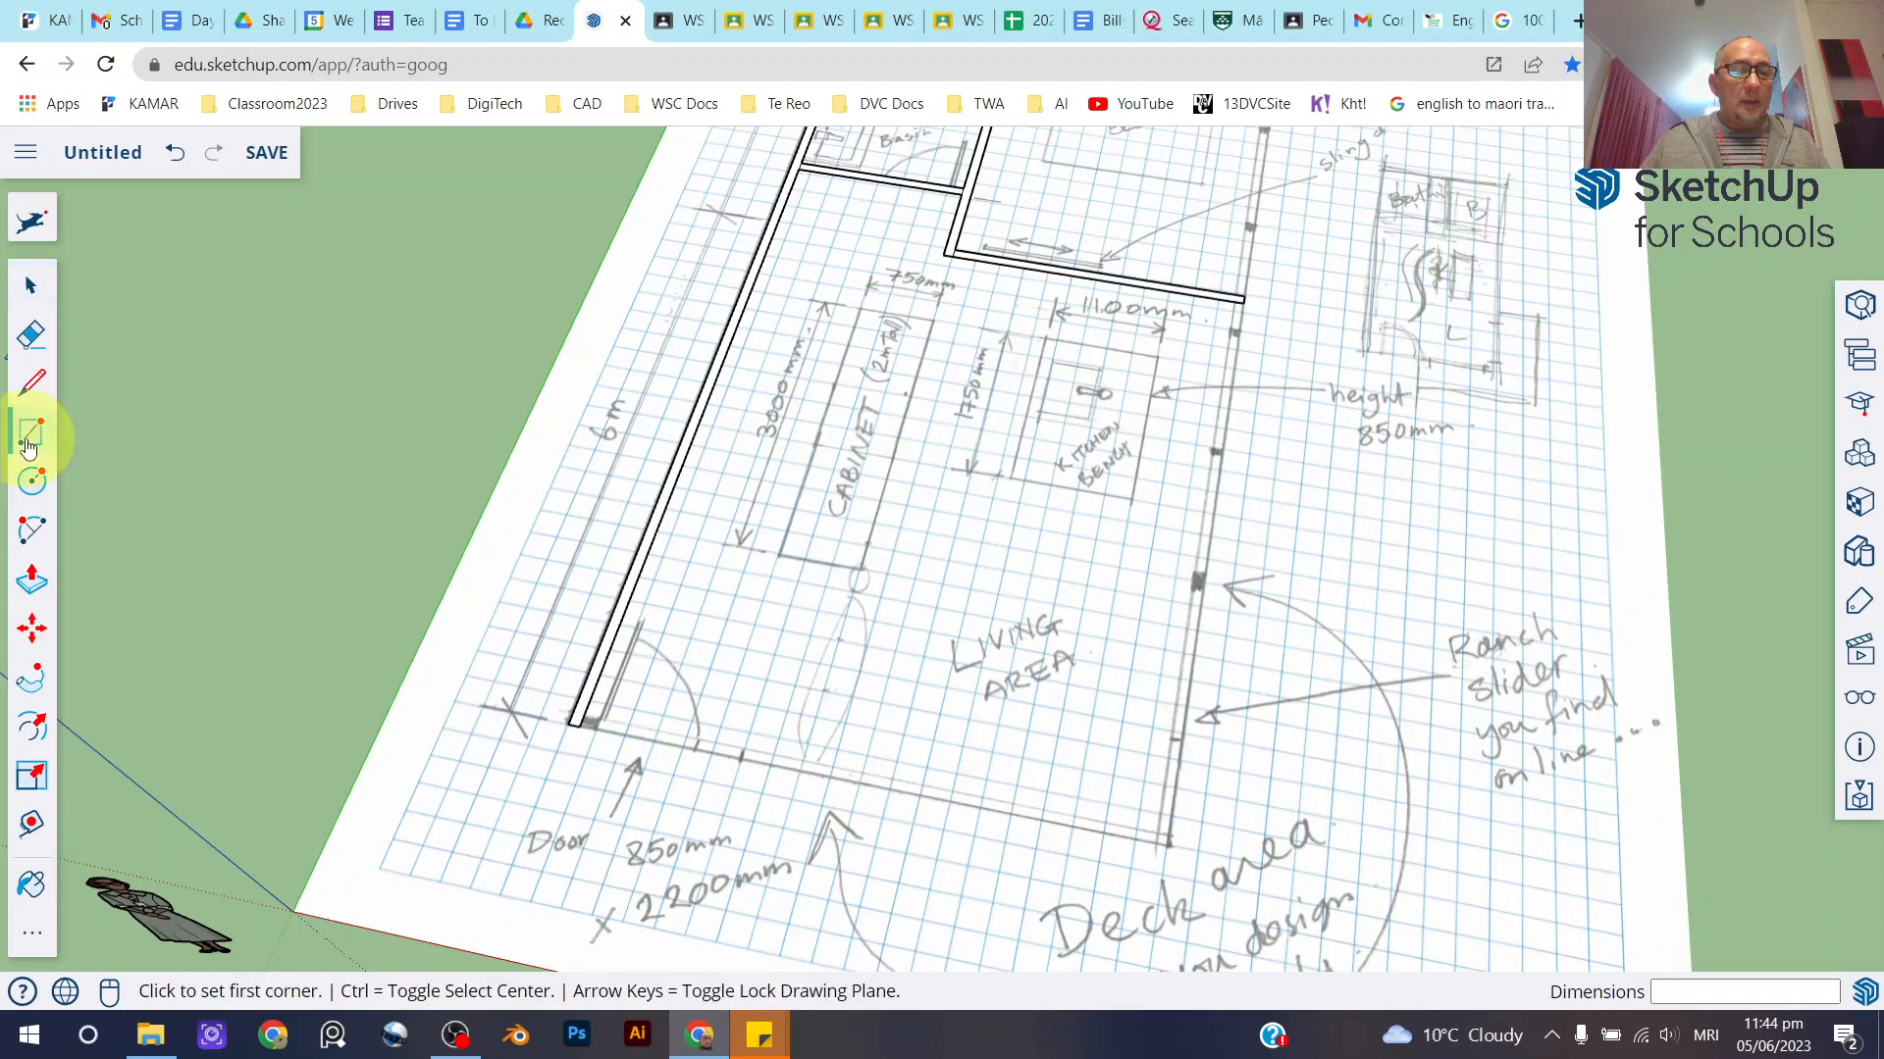
pyautogui.scroll(4, 664, 781)
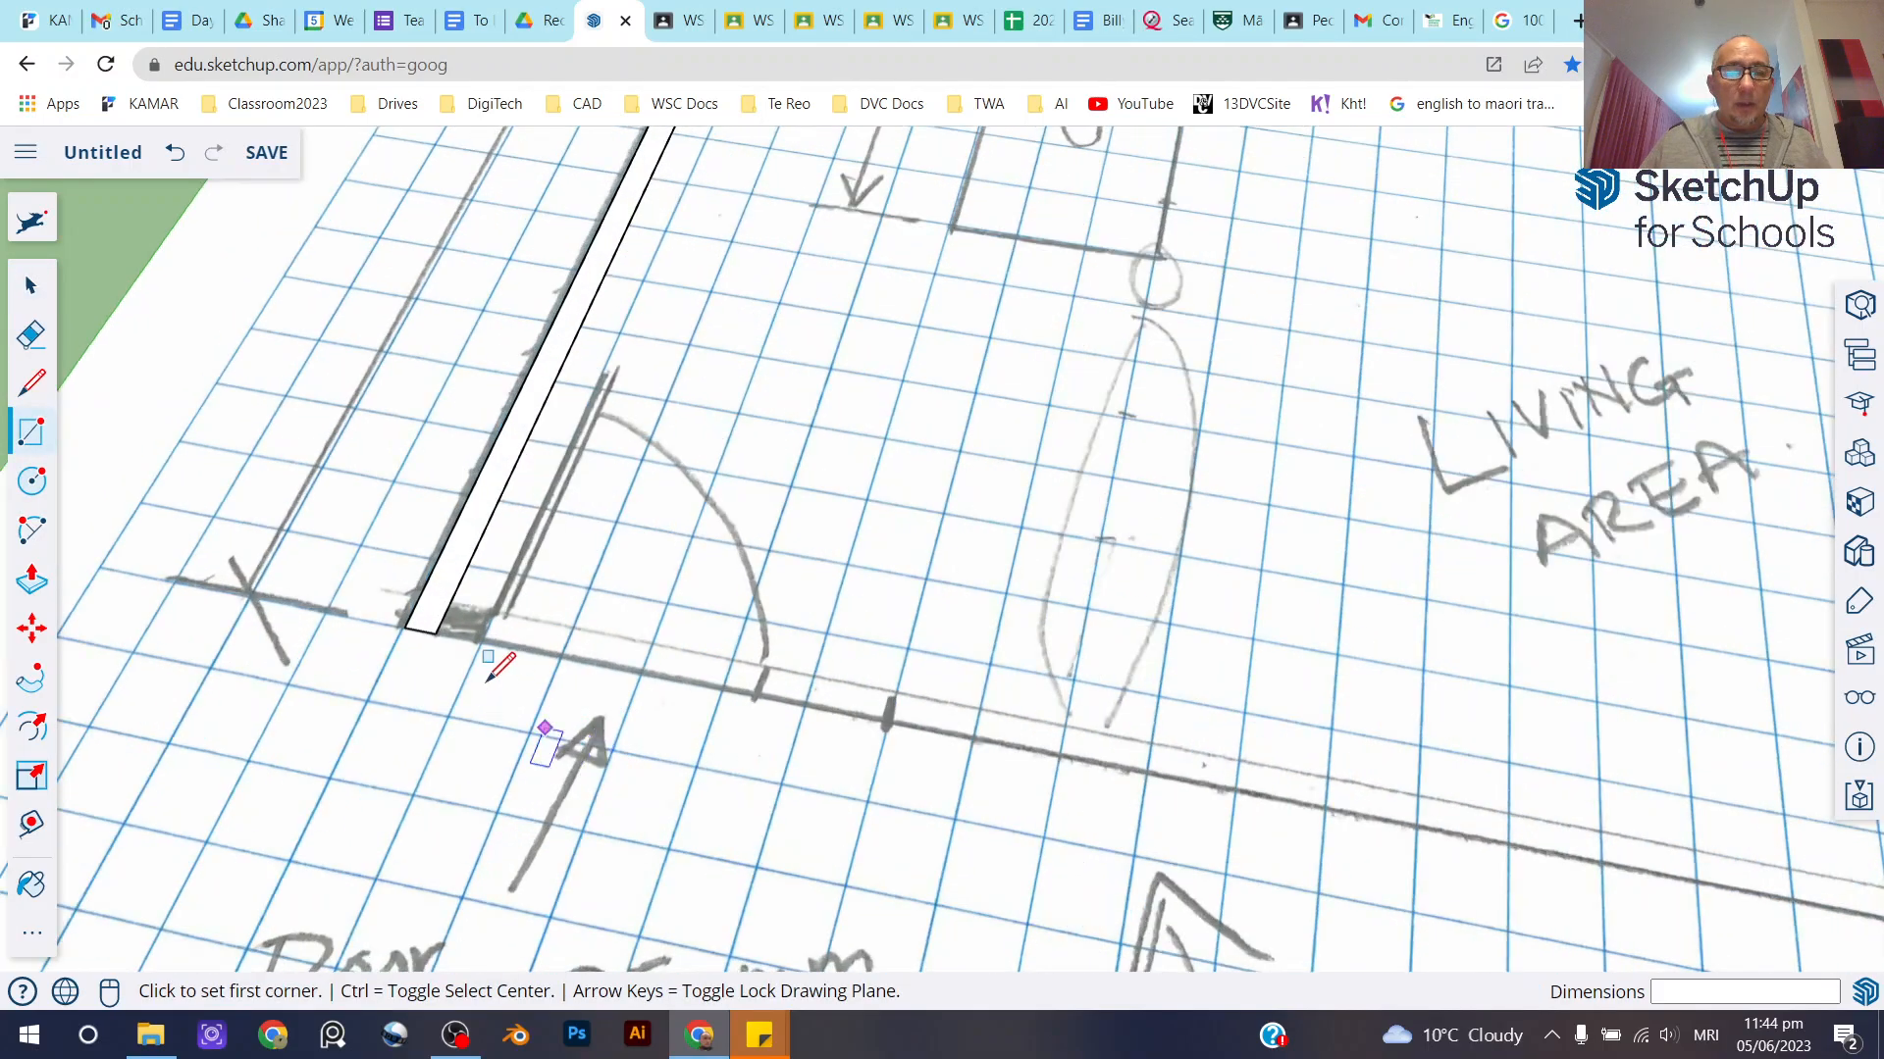
pyautogui.click(454, 633)
pyautogui.scroll(-5, 461, 626)
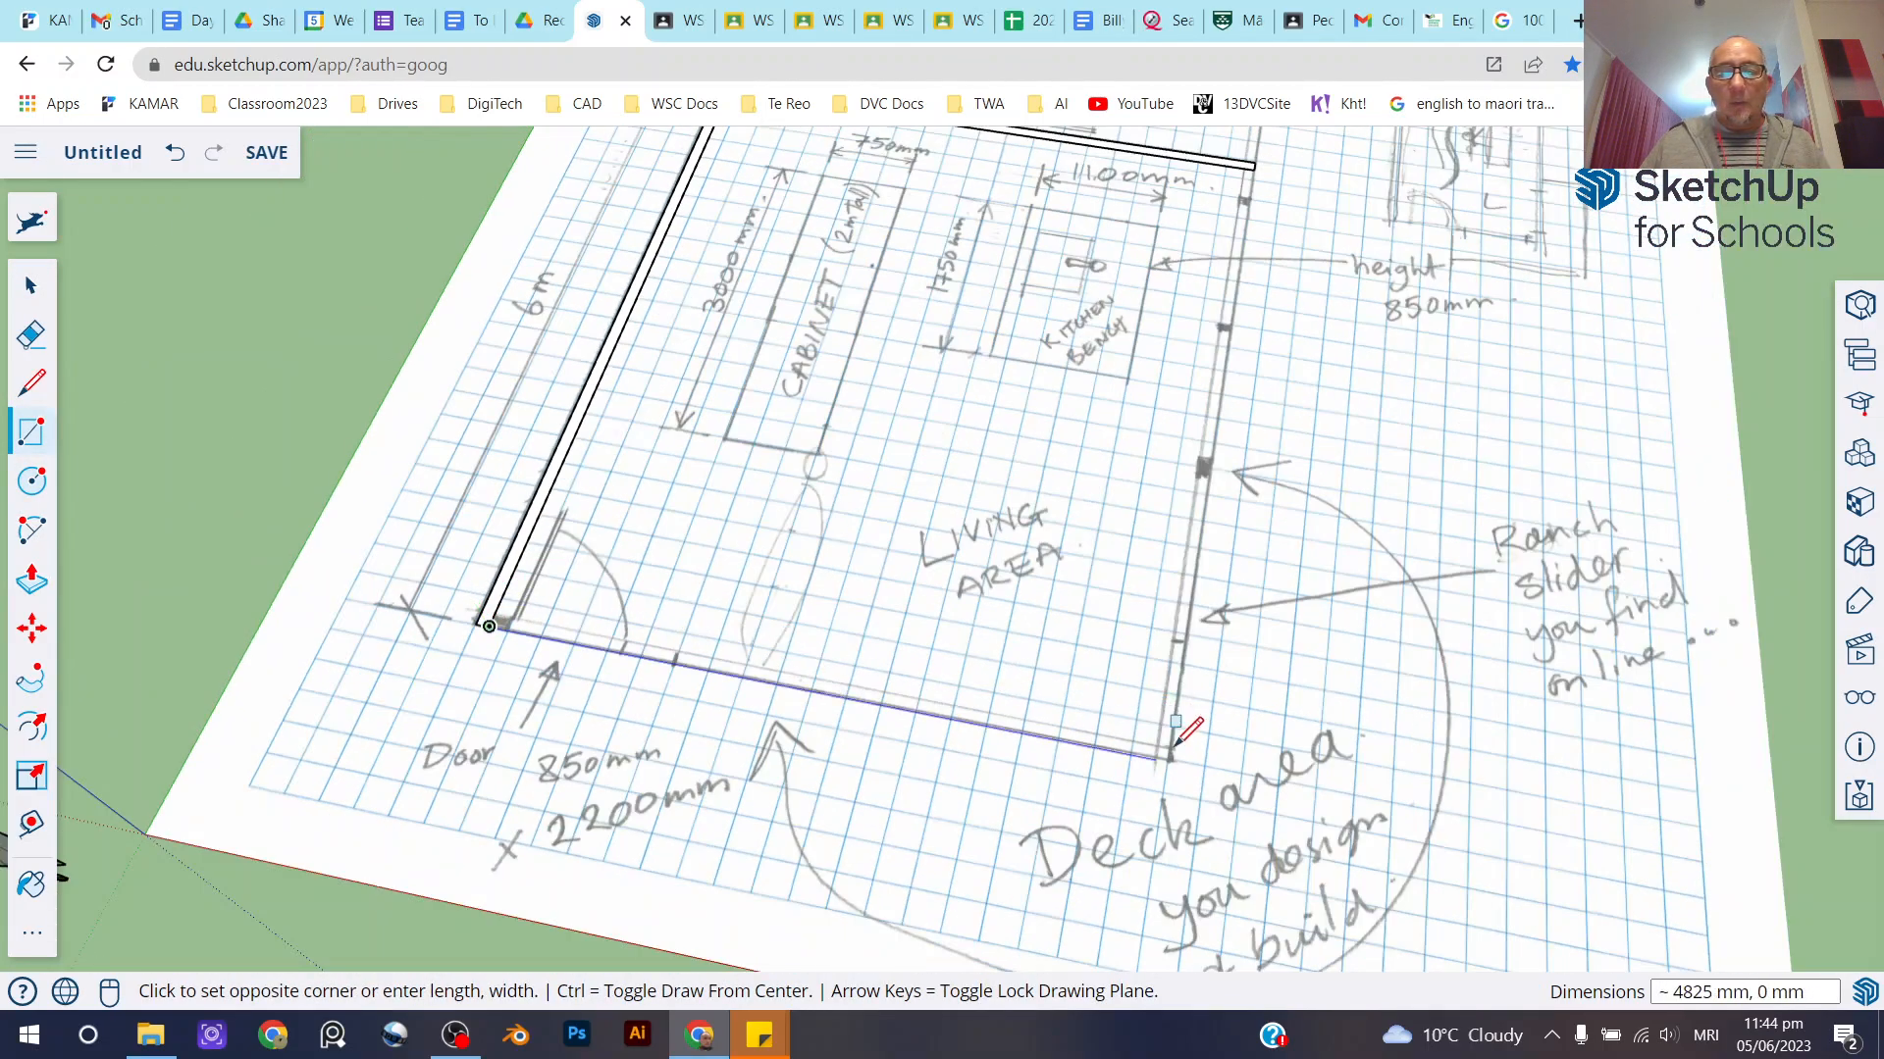
pyautogui.scroll(5, 1158, 726)
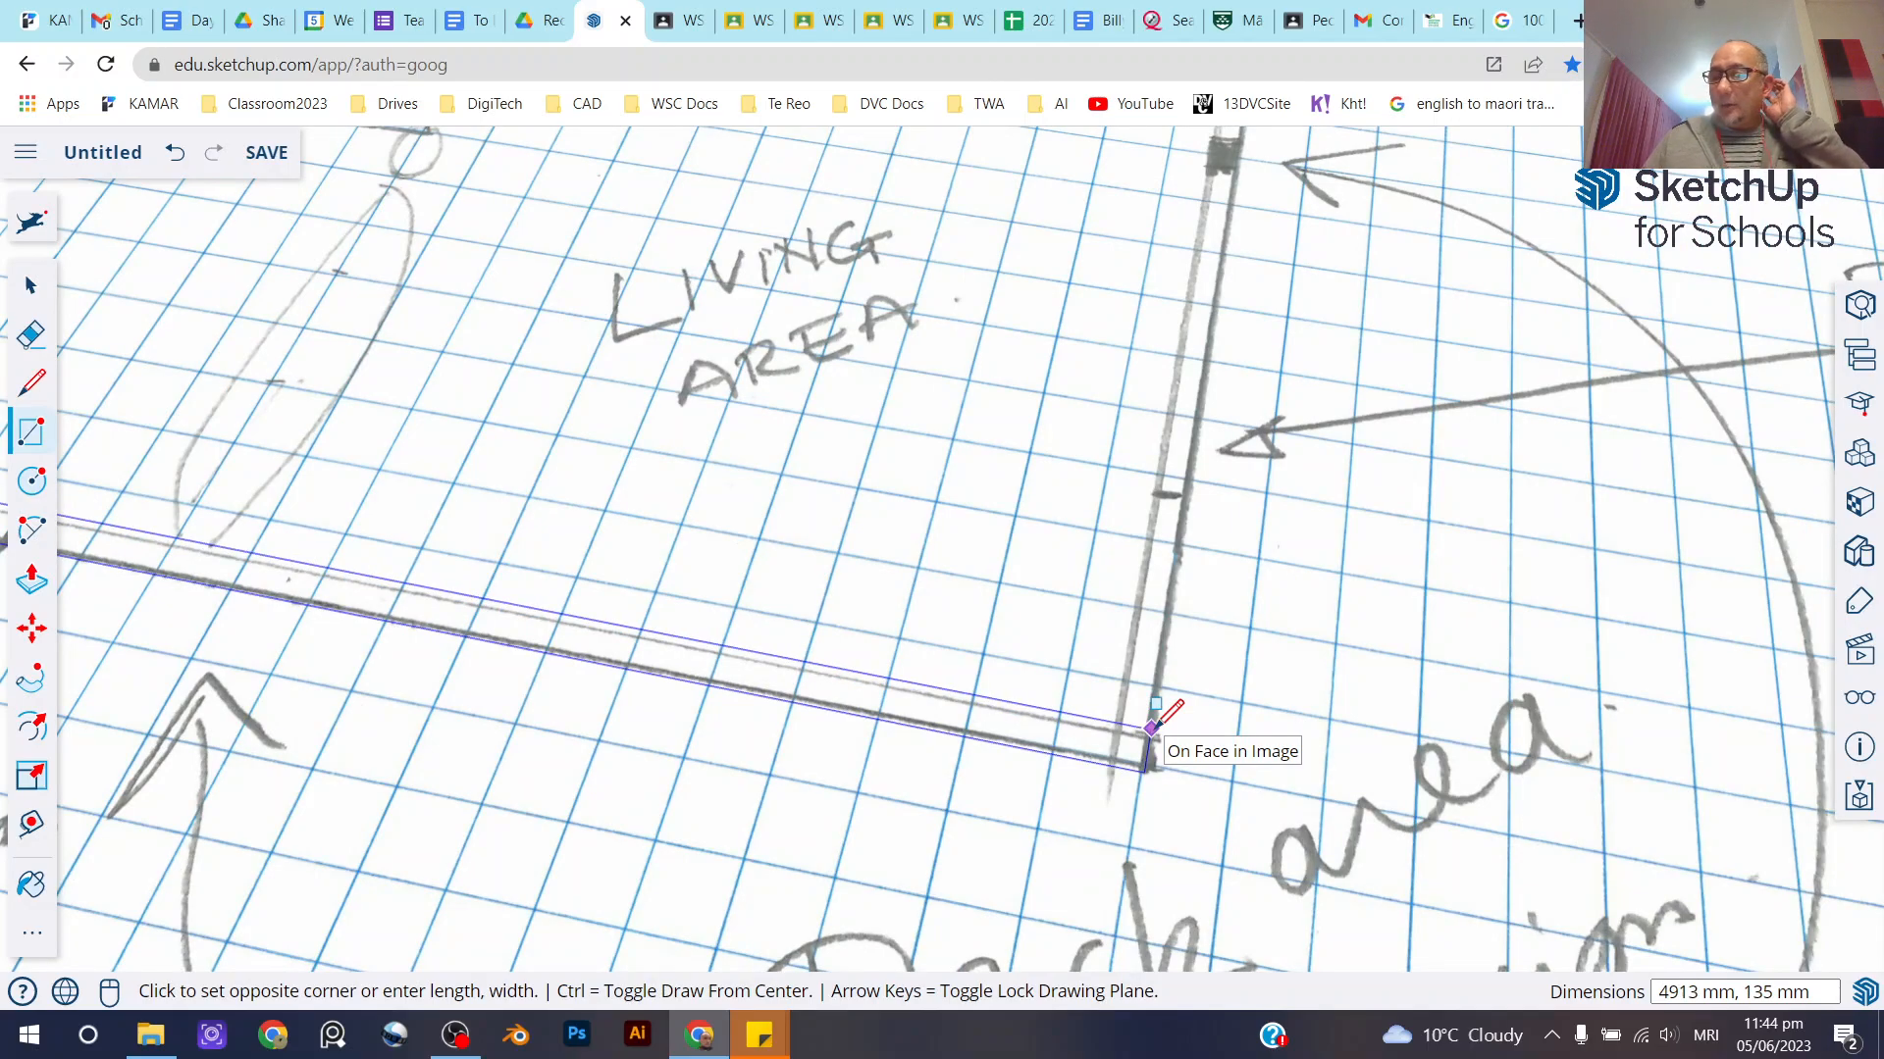
pyautogui.write('4900,')
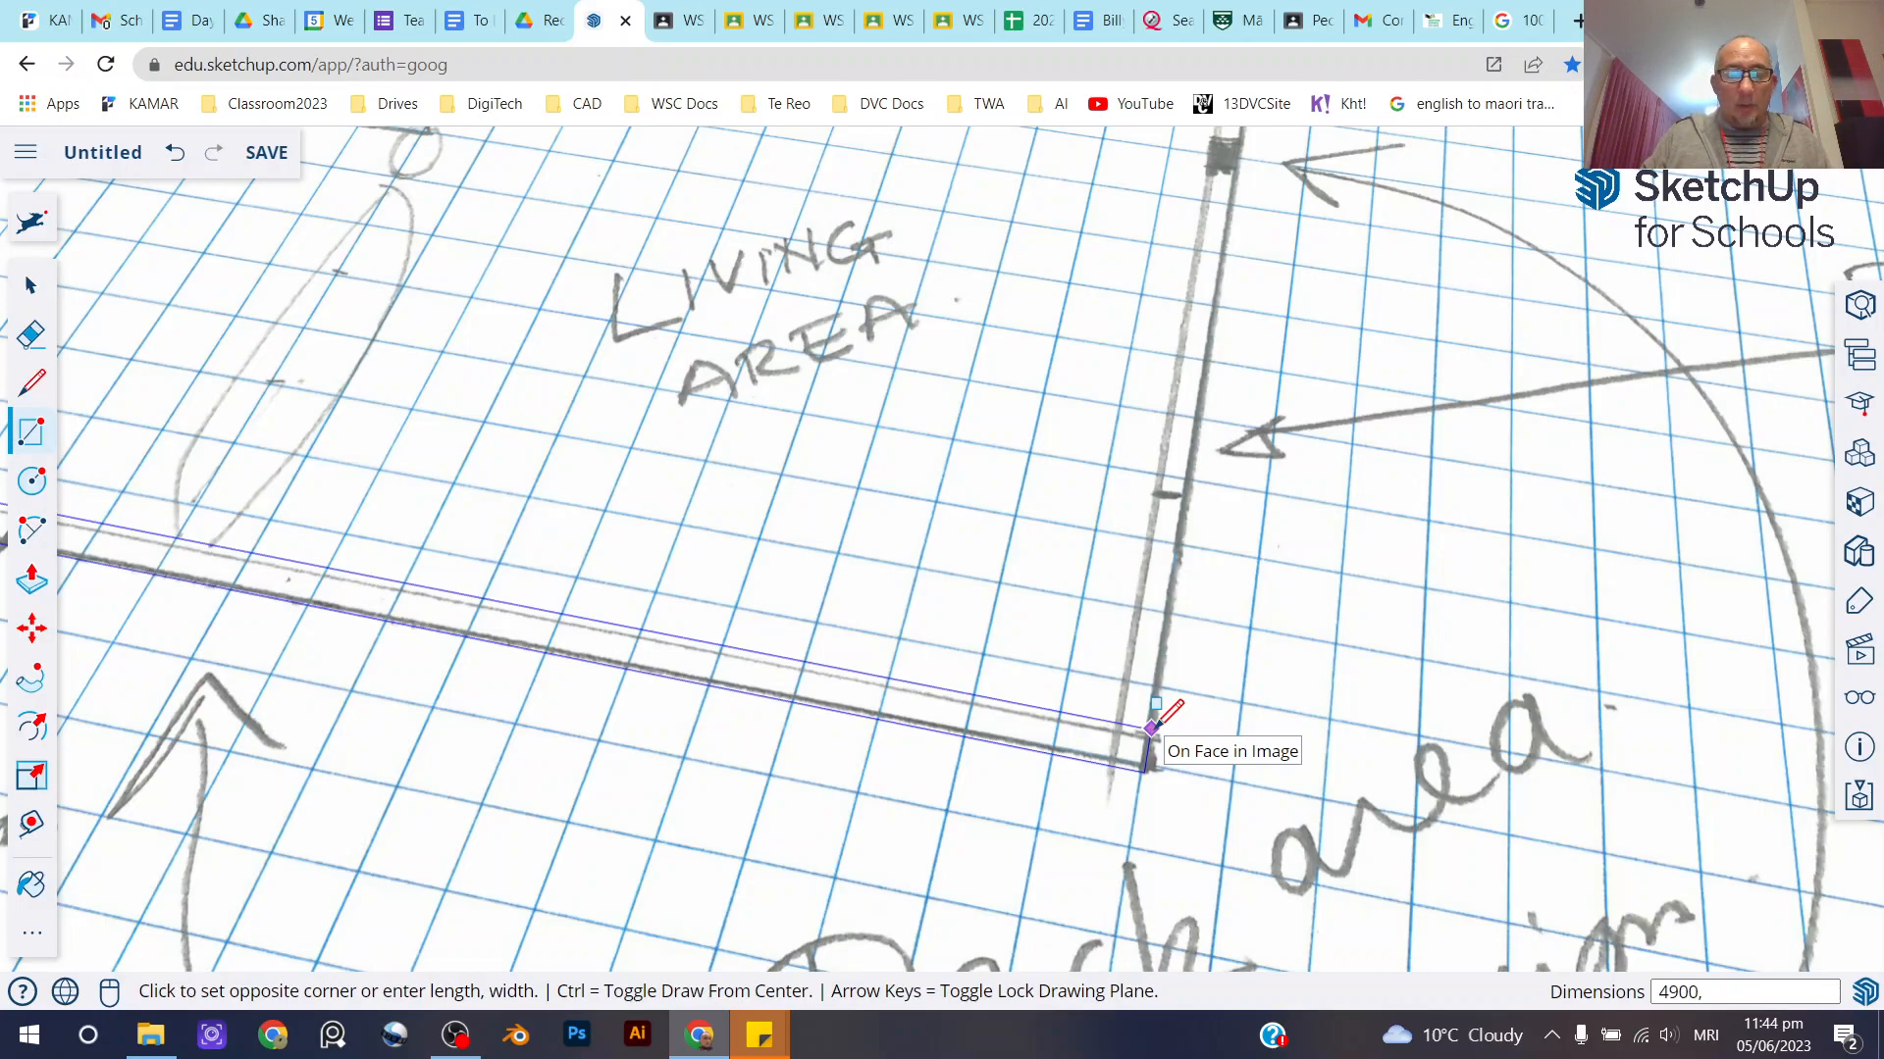
pyautogui.write('100')
pyautogui.press('Return')
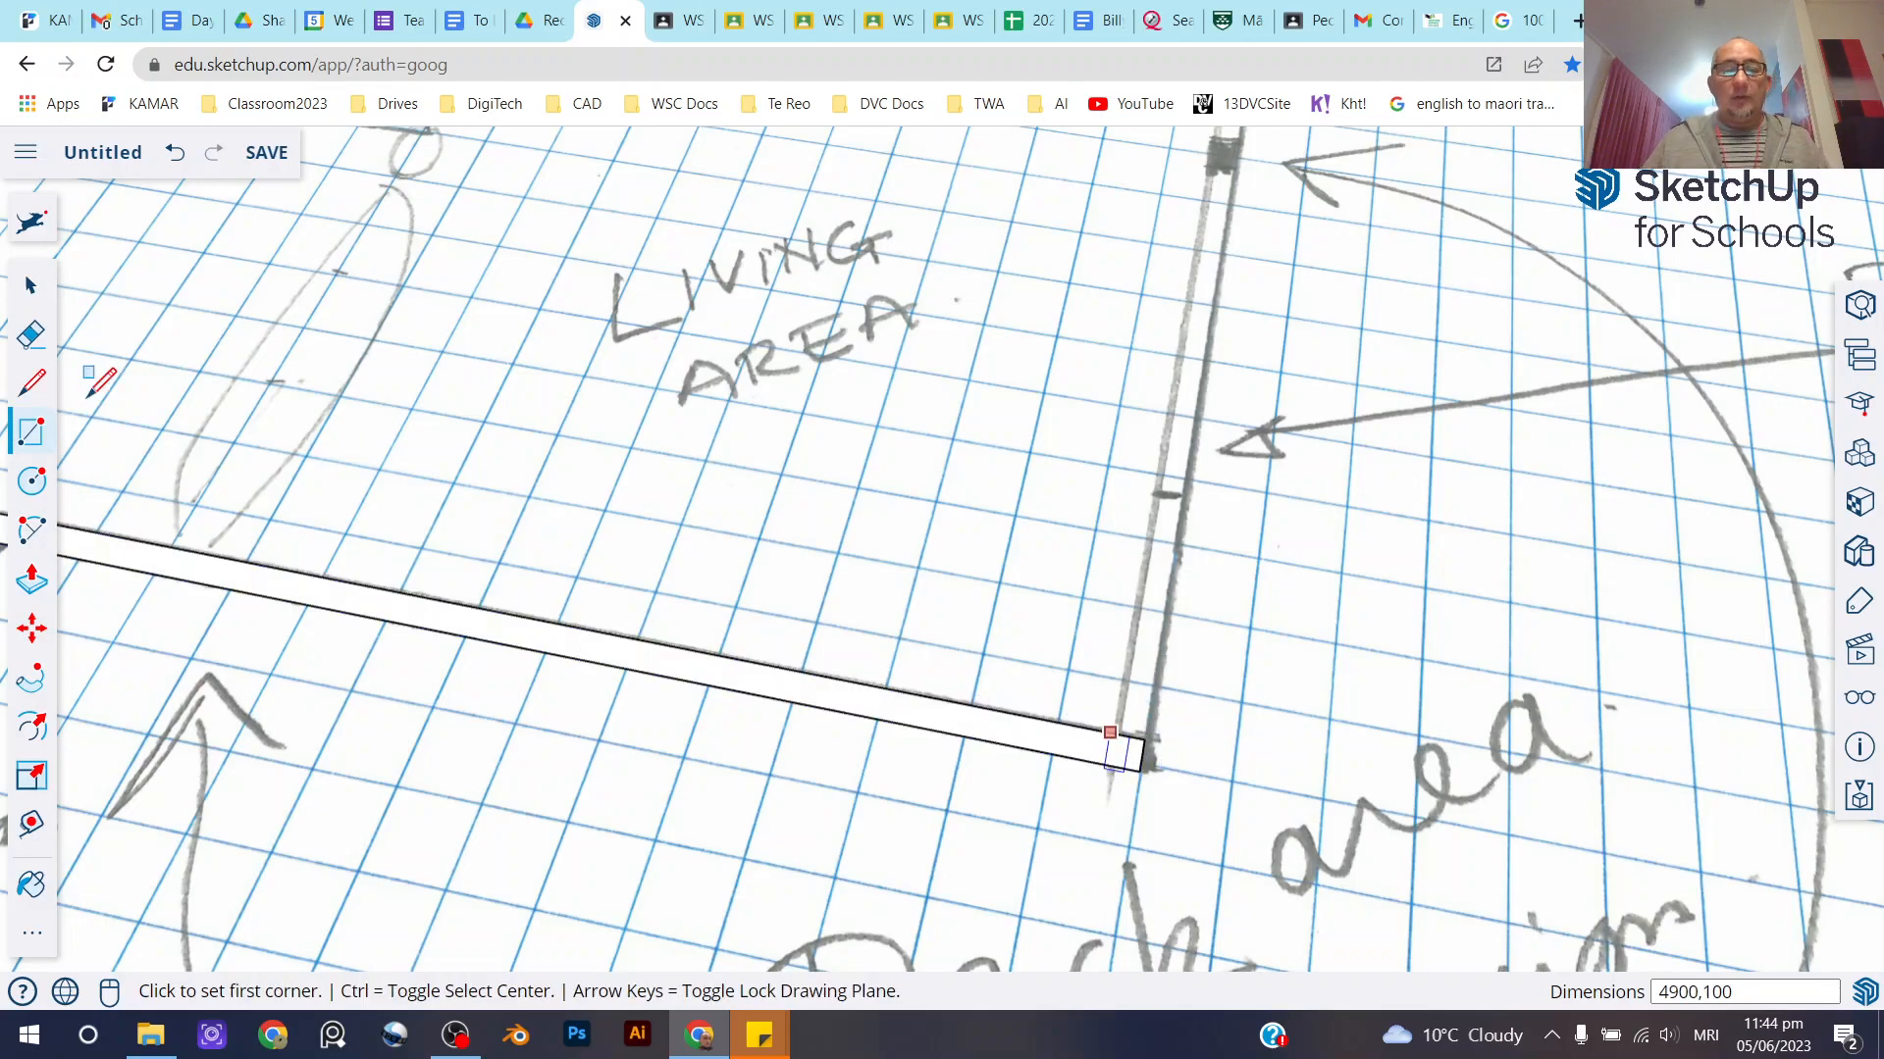
pyautogui.click(31, 285)
pyautogui.scroll(-10, 1176, 490)
pyautogui.moveTo(1262, 513)
pyautogui.mouseDown(button='middle')
pyautogui.moveTo(1000, 601)
pyautogui.moveTo(799, 537)
pyautogui.mouseUp(button='middle')
pyautogui.scroll(-2, 797, 534)
pyautogui.scroll(-2, 796, 537)
pyautogui.scroll(5, 1094, 328)
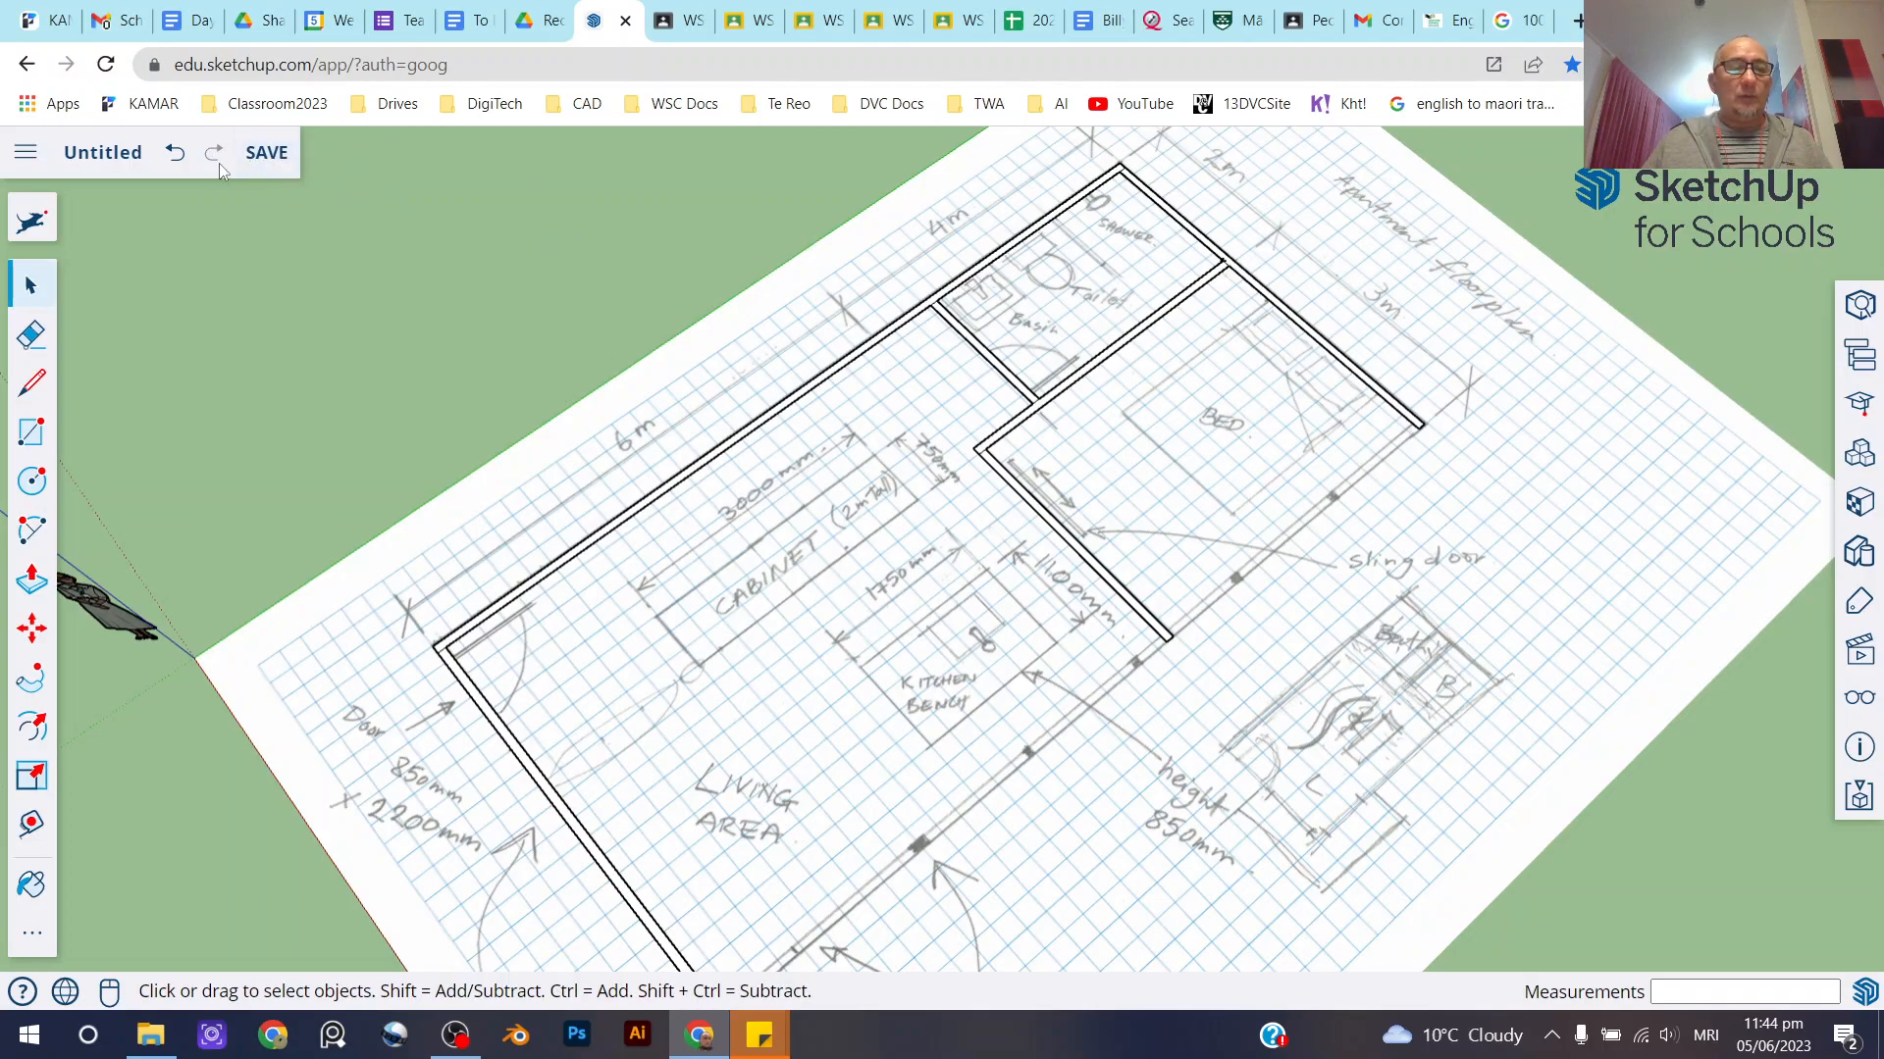
# Save the model to My Drive under the name TestTutorial, purging all unused items
pyautogui.click(276, 158)
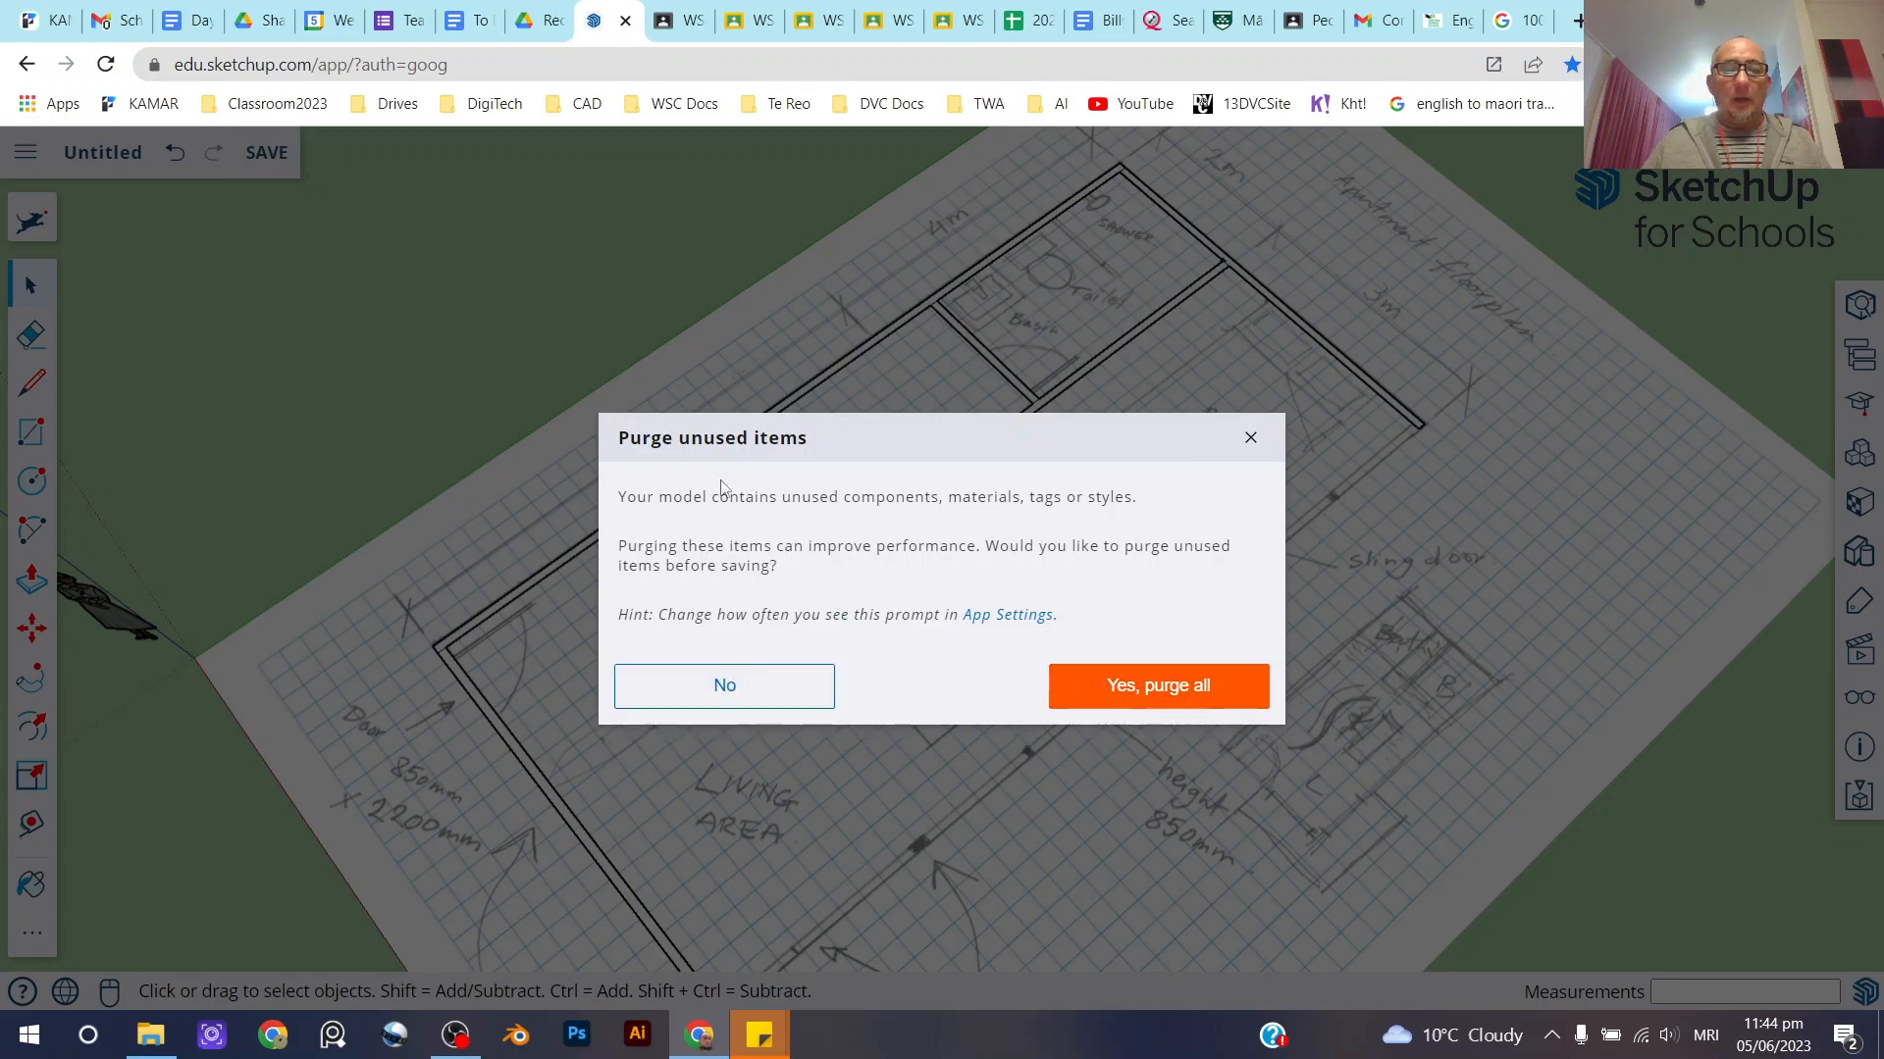
pyautogui.click(1165, 682)
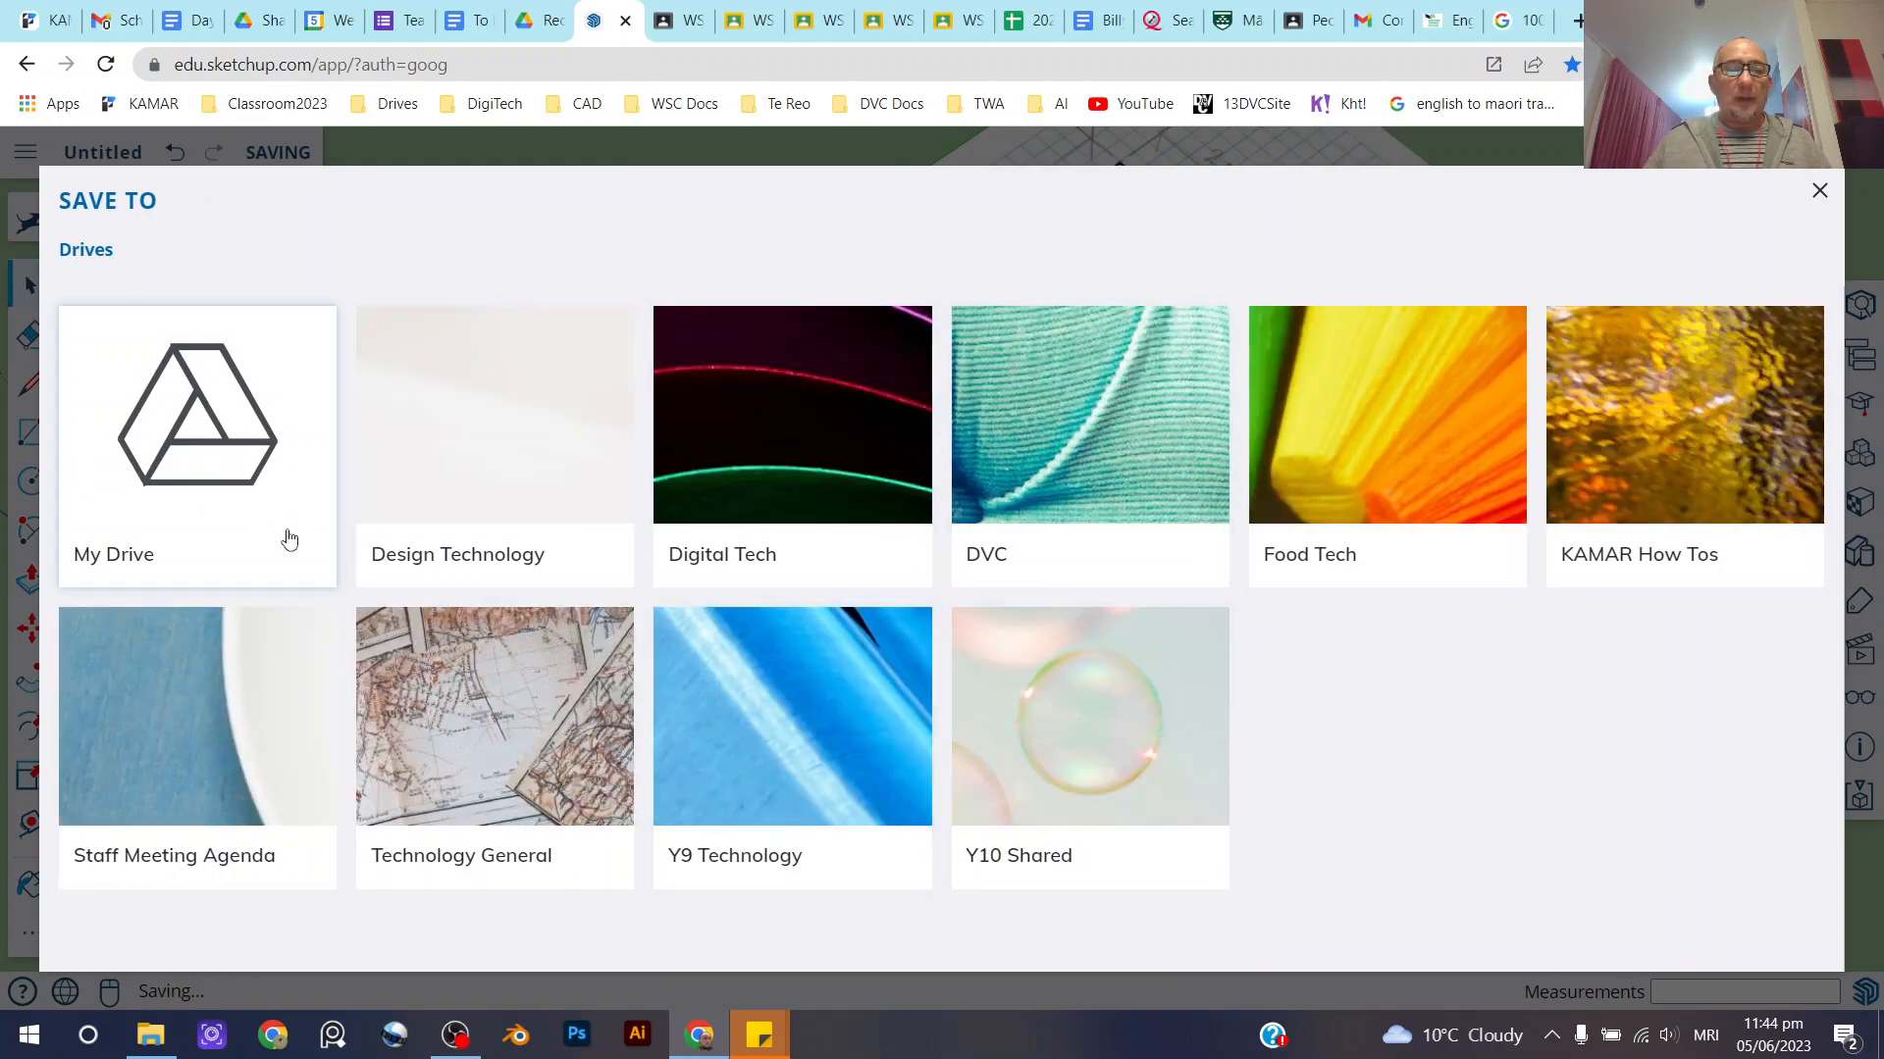
pyautogui.click(228, 435)
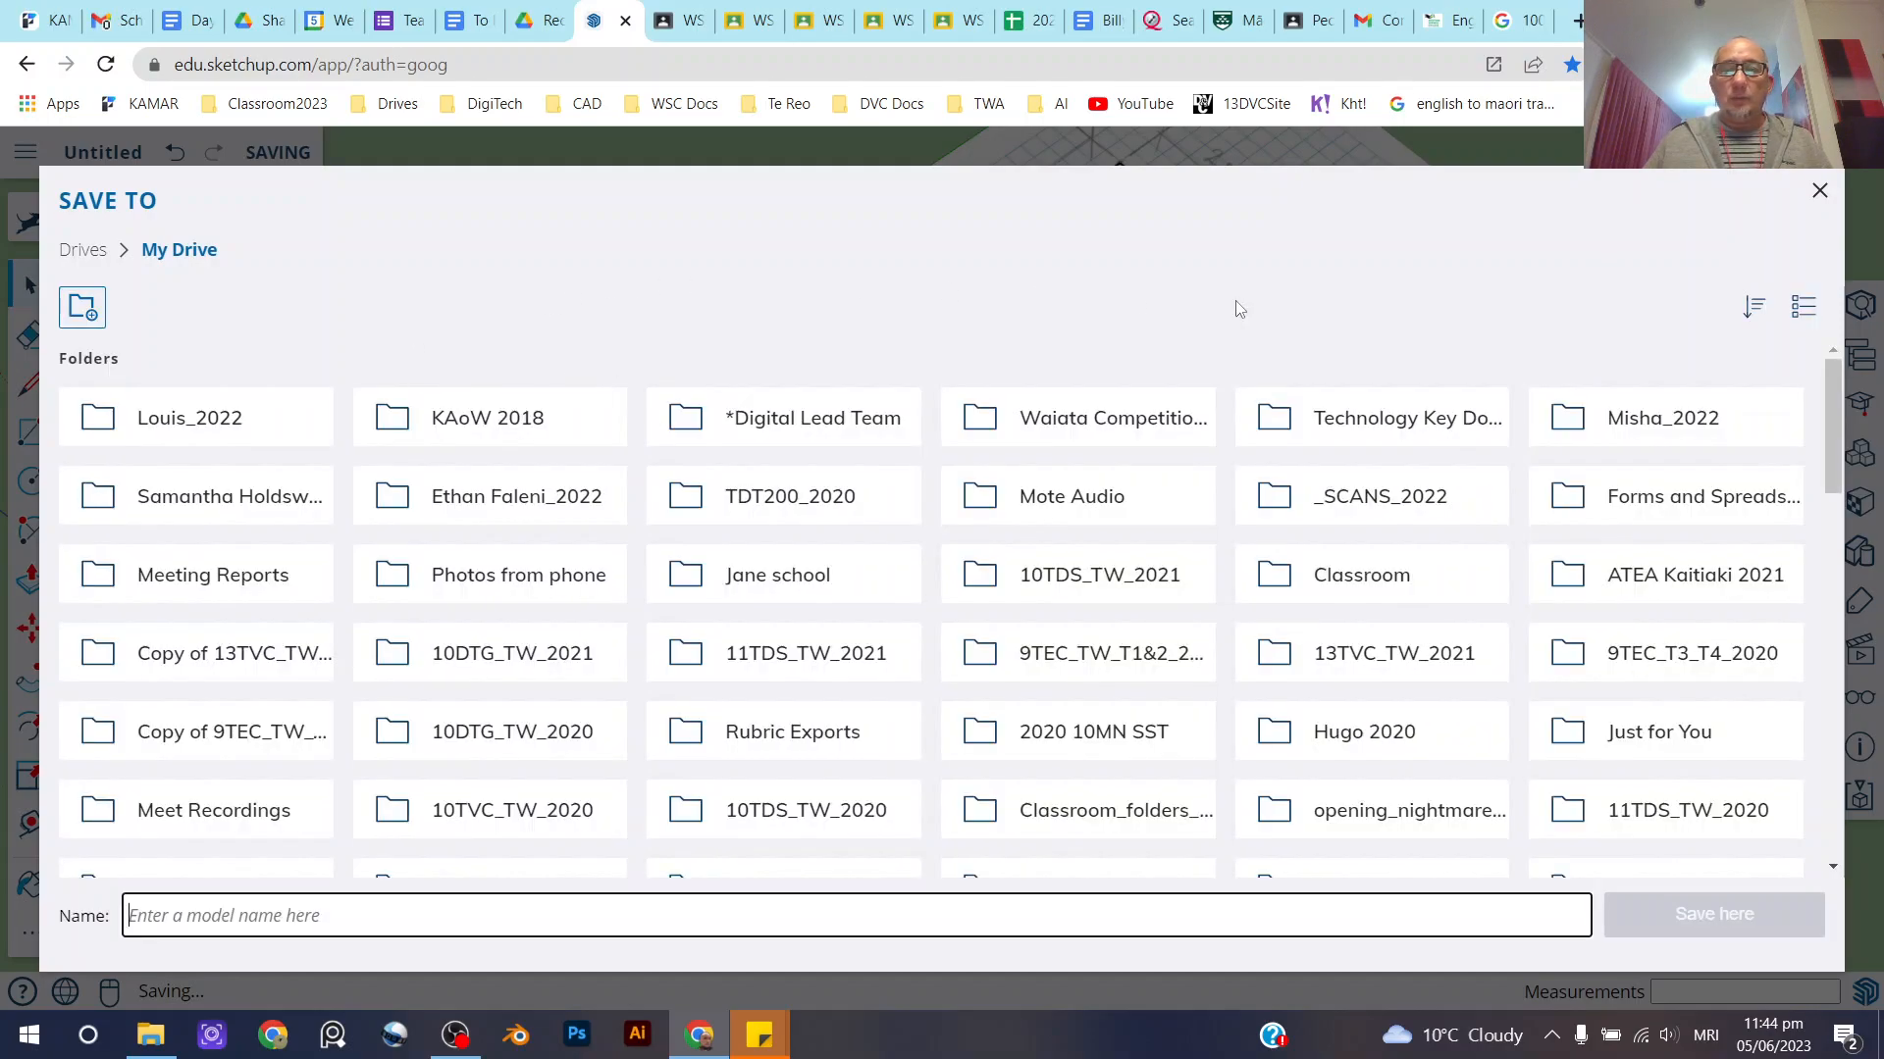
pyautogui.click(207, 914)
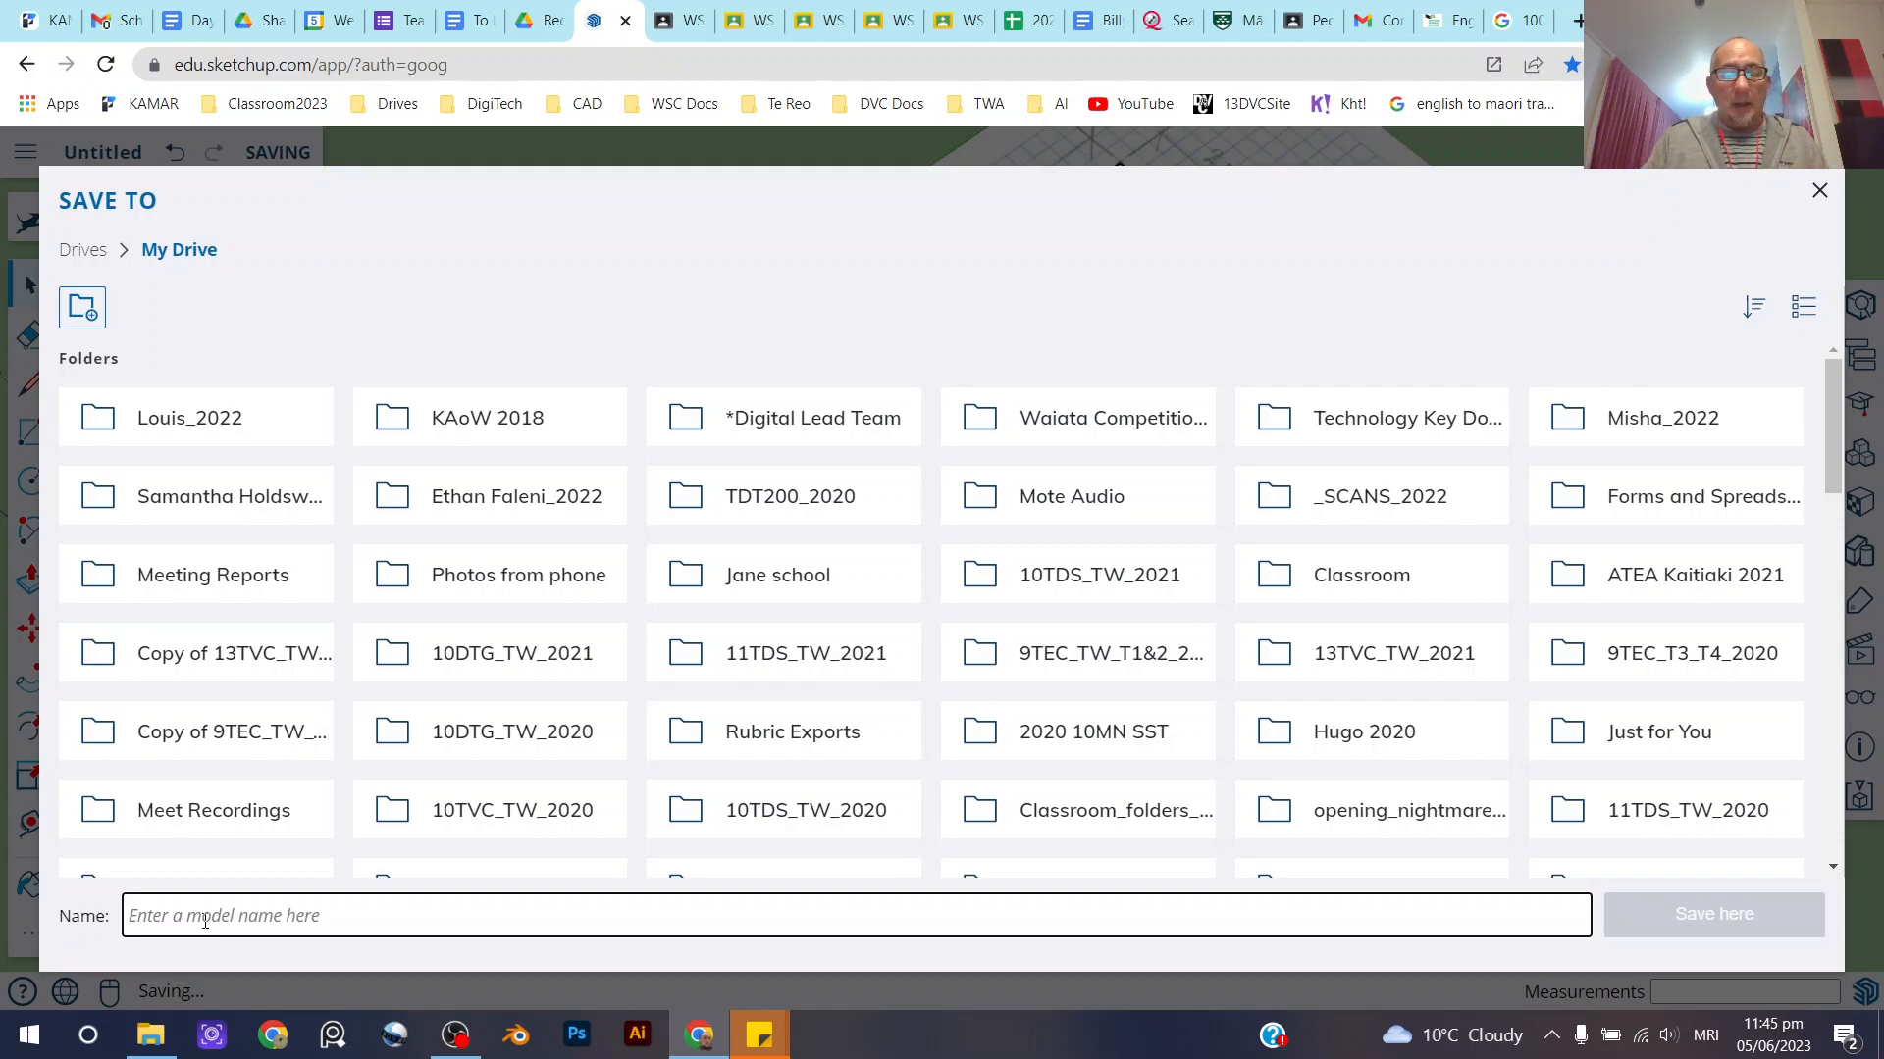
pyautogui.write('TestTutorial')
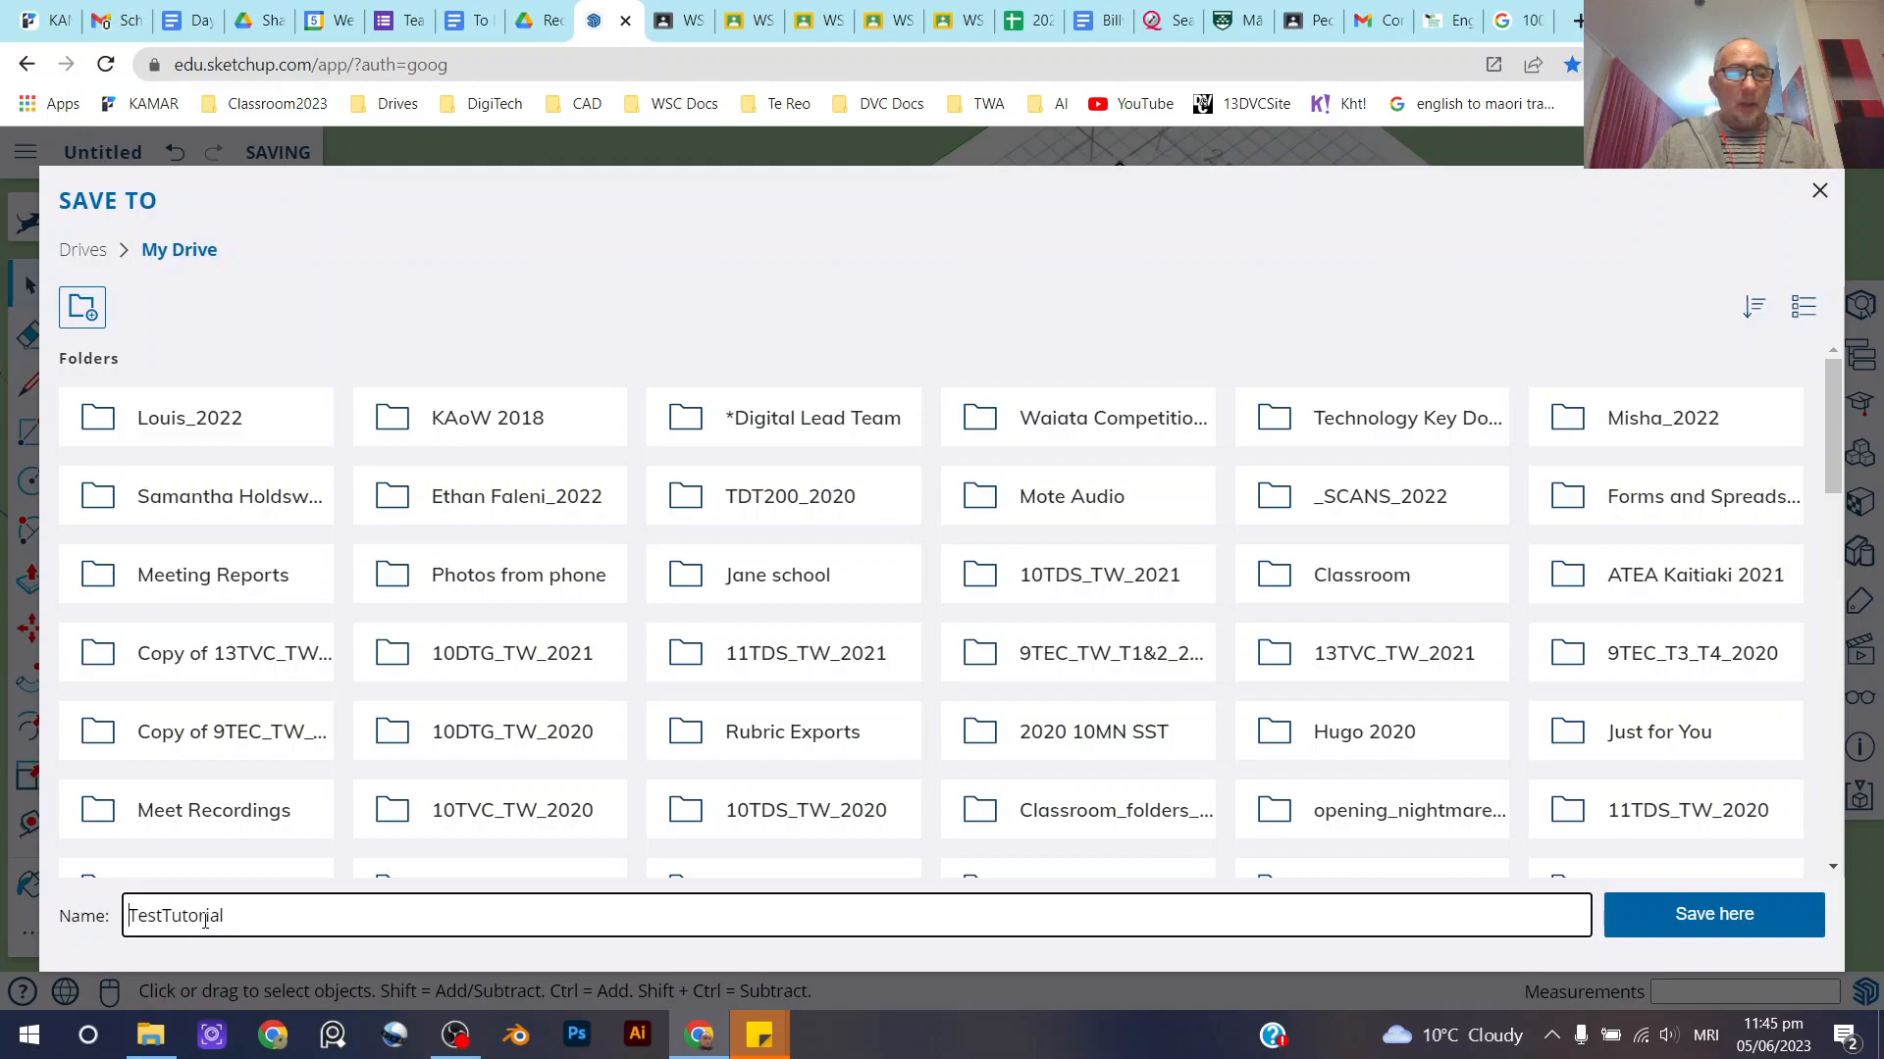
pyautogui.click(1676, 923)
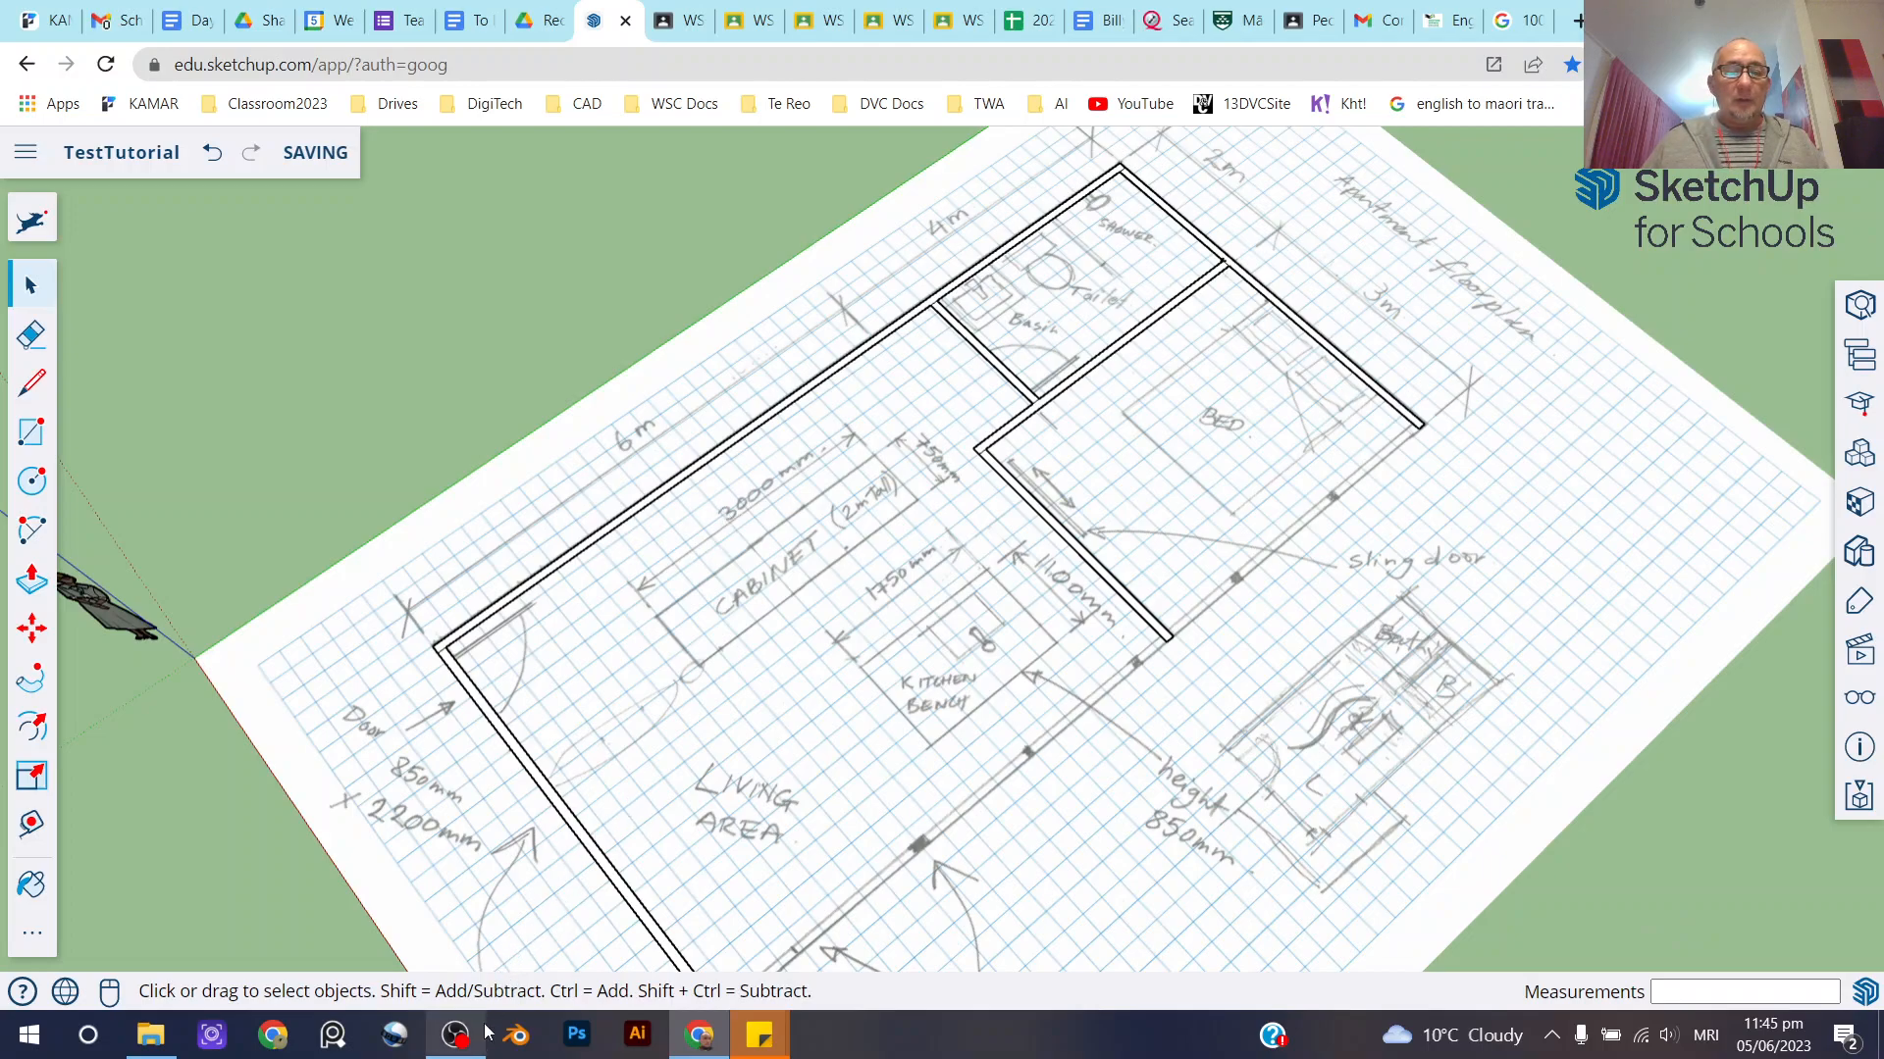
pyautogui.click(454, 1042)
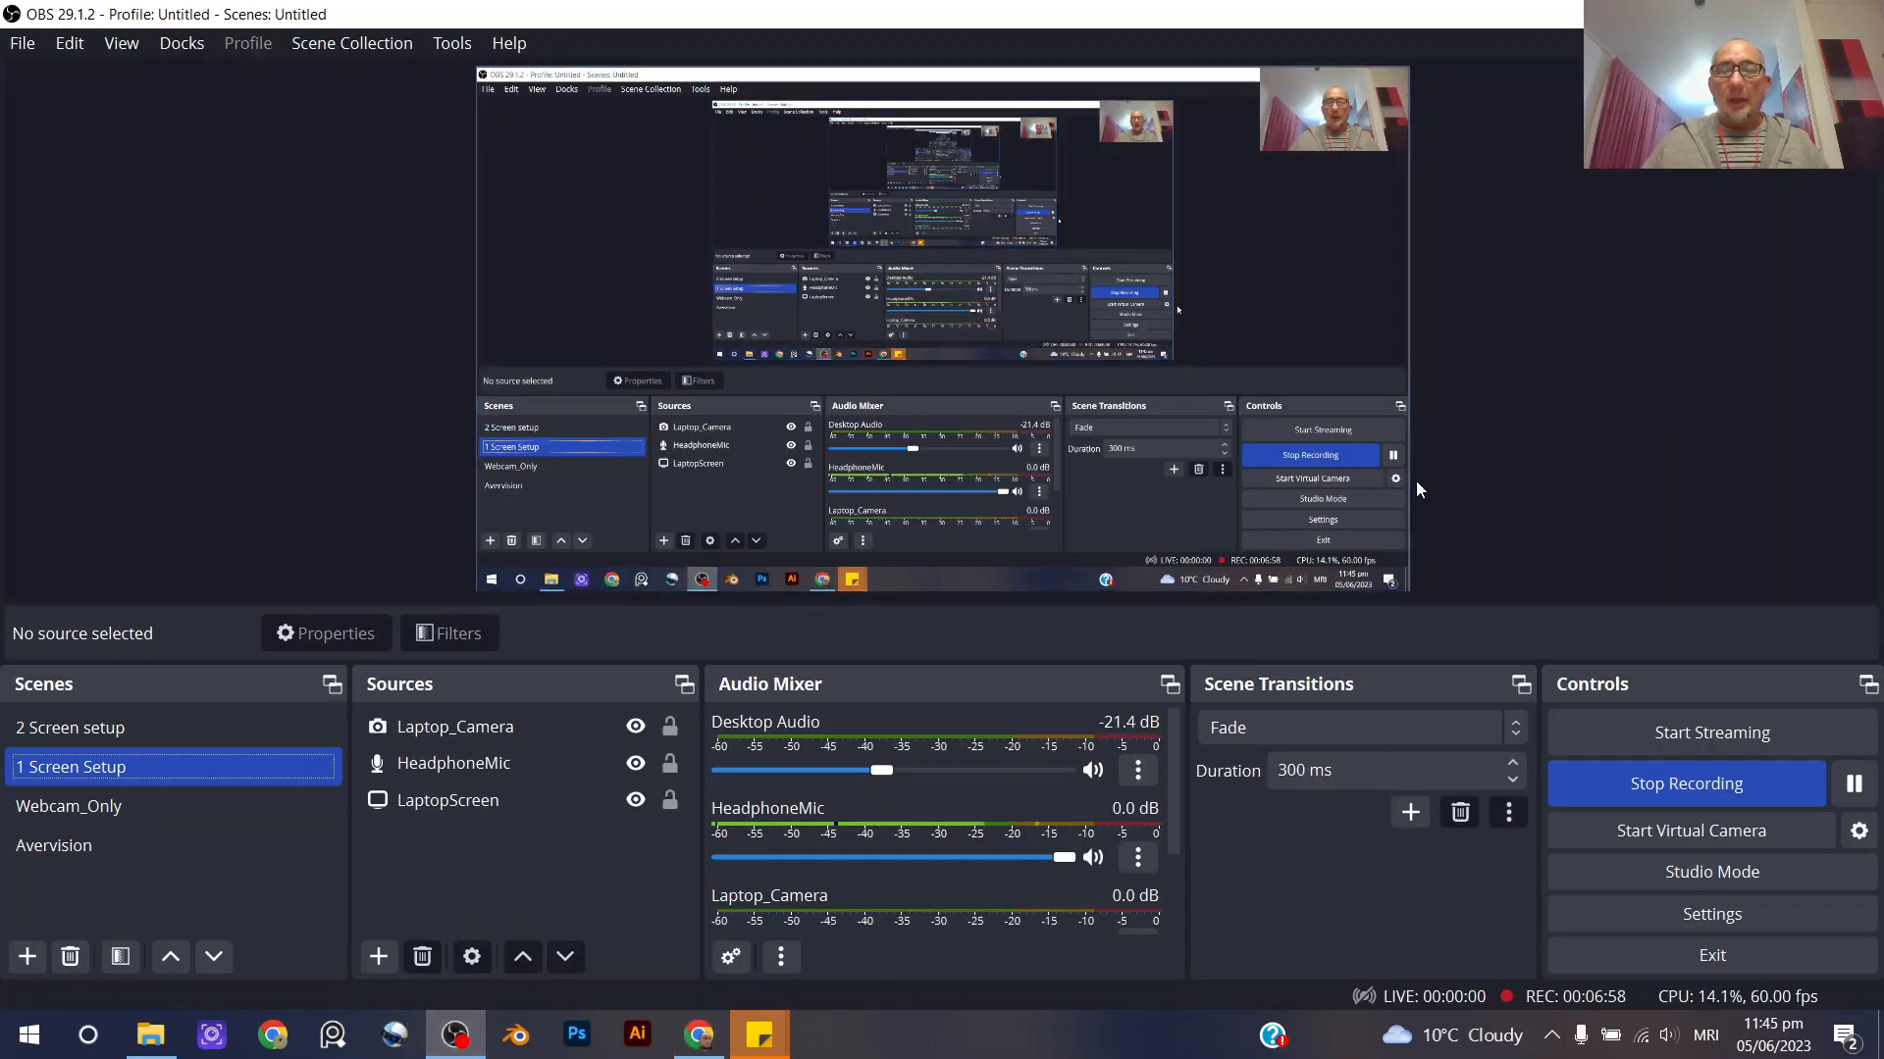